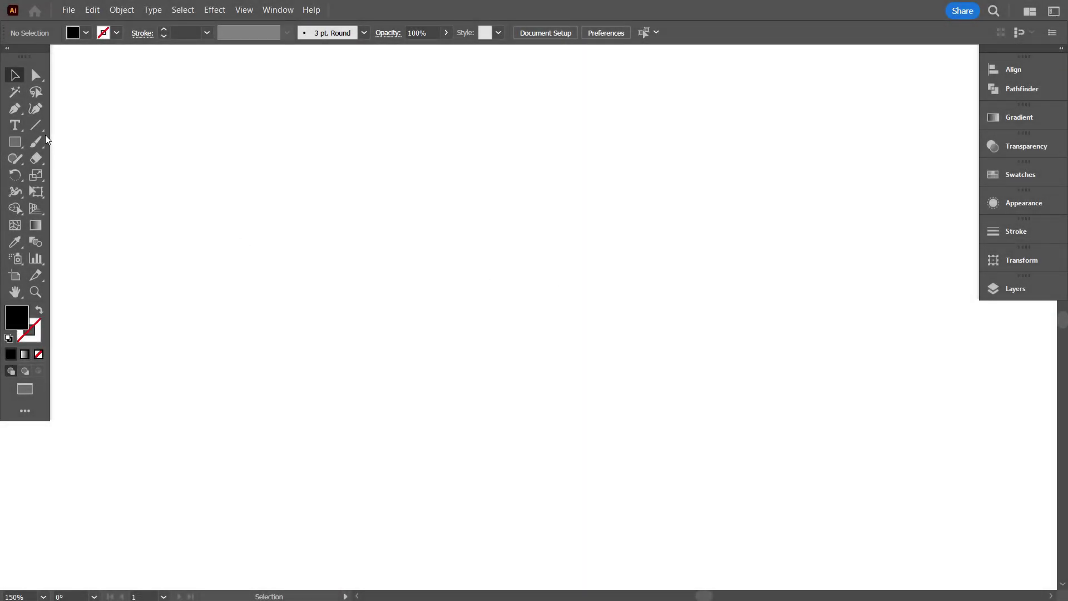
- Draw a vertical straight line in the middle of the canvas and give it a black stroke
drag(463, 247, 462, 405)
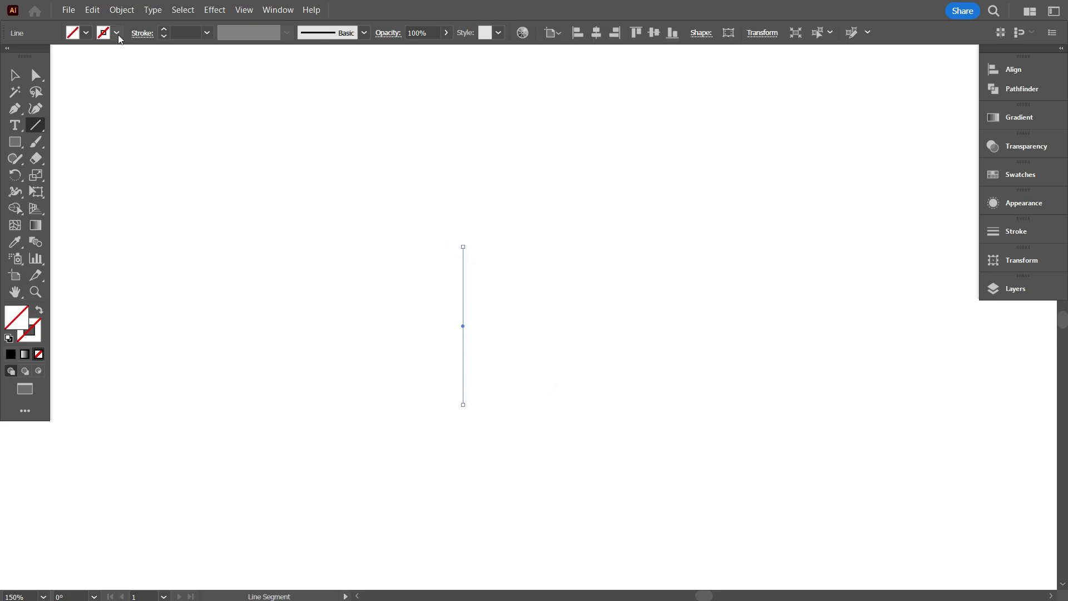
click(118, 35)
click(39, 56)
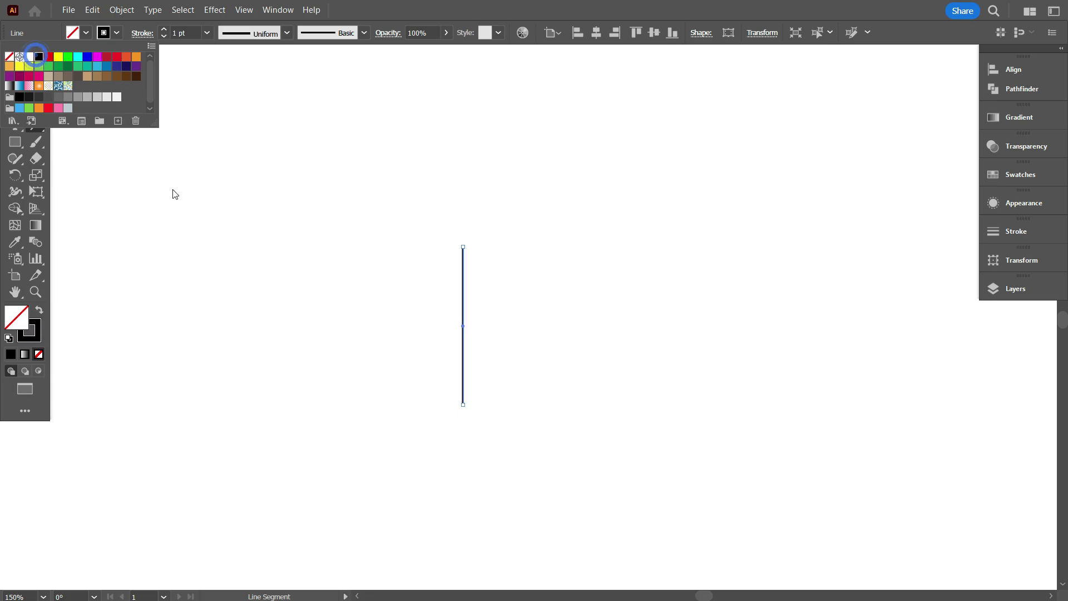
click(107, 188)
click(15, 75)
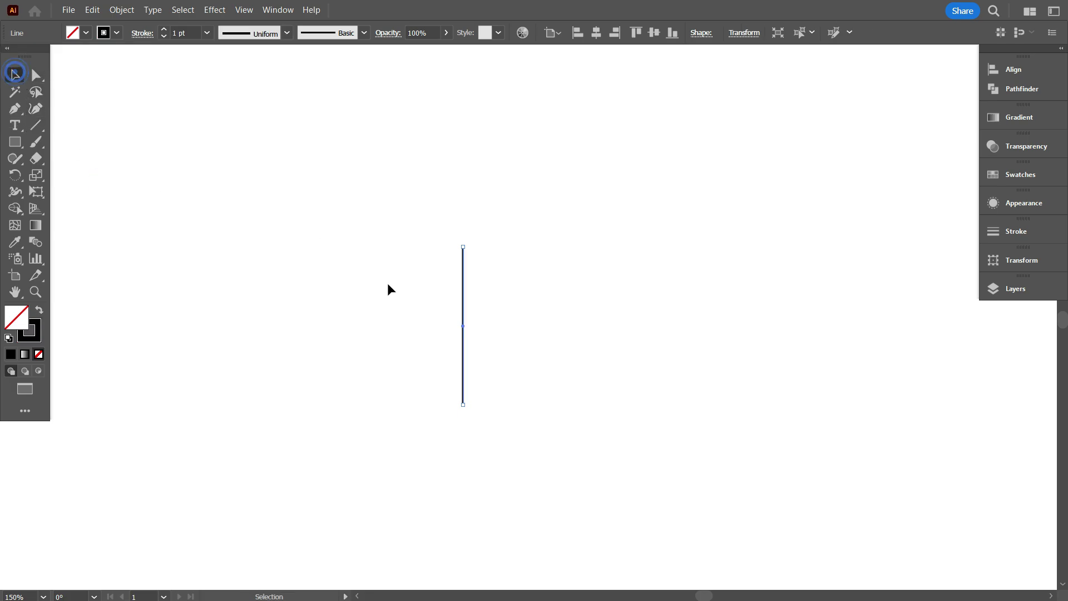
- Duplicate the vertical line a short distance to its right and repeat the copy until there are 14 evenly spaced lines
scroll(448, 363, up, 1)
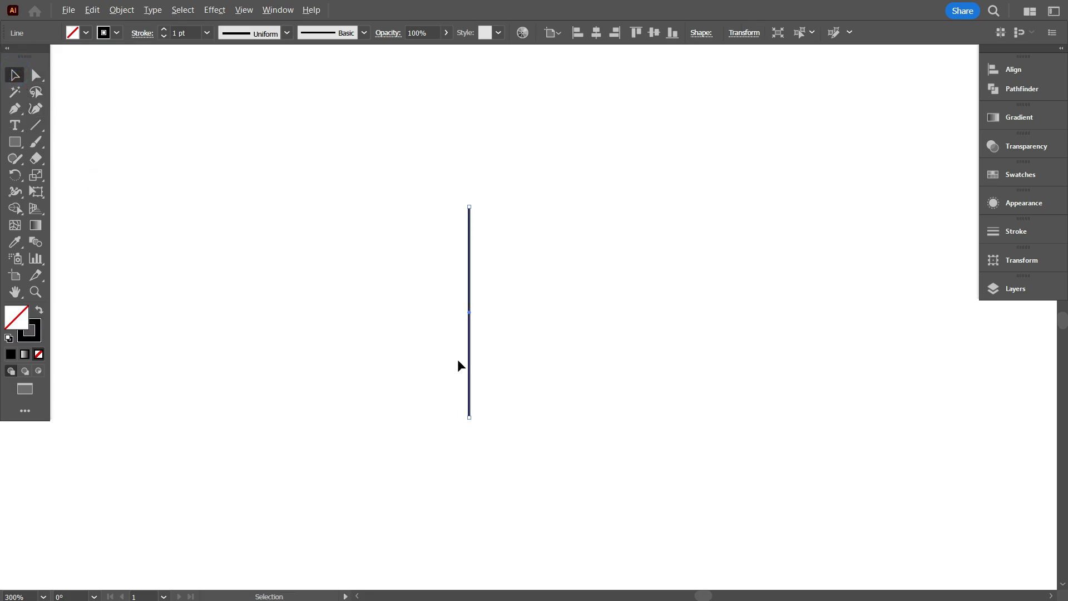
scroll(457, 359, up, 1)
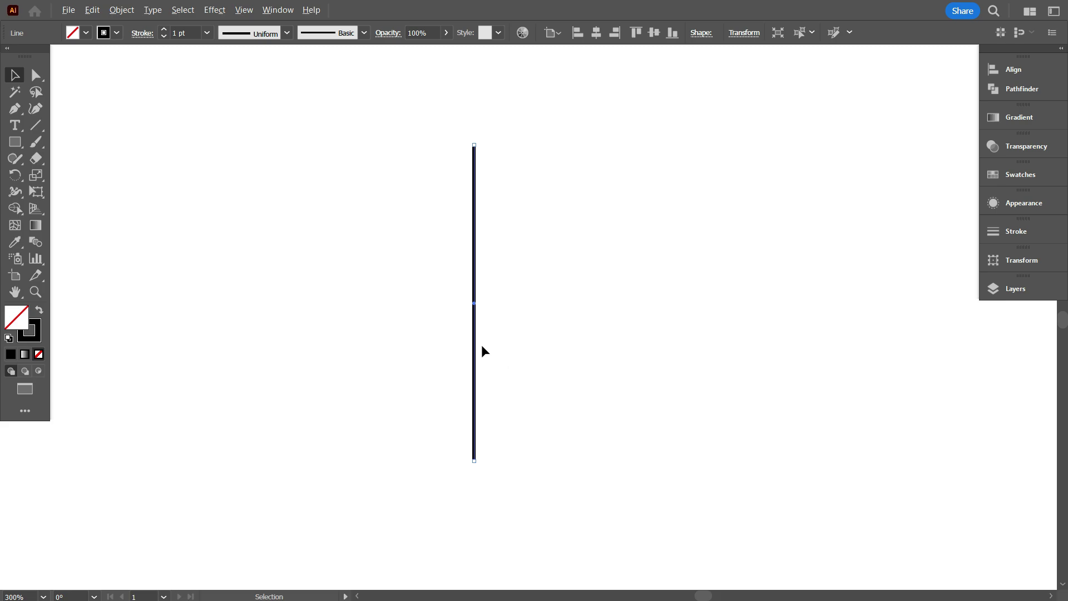
drag(476, 341, 489, 346)
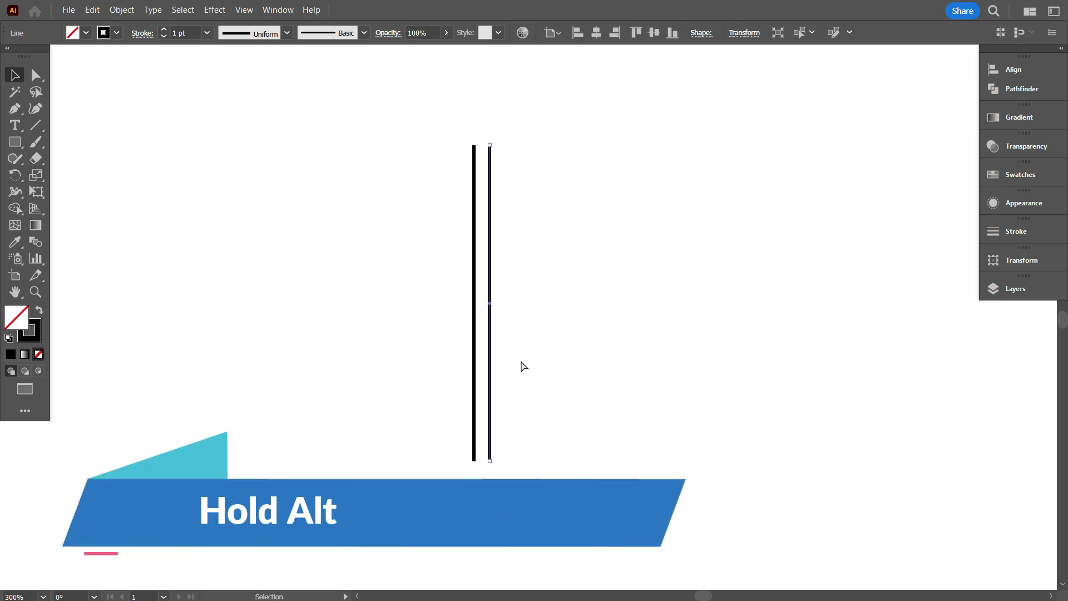
key(ctrl+d)
key(ctrl+d)
key(ctrl+d)
key(ctrl+d)
key(ctrl+d)
key(ctrl+d)
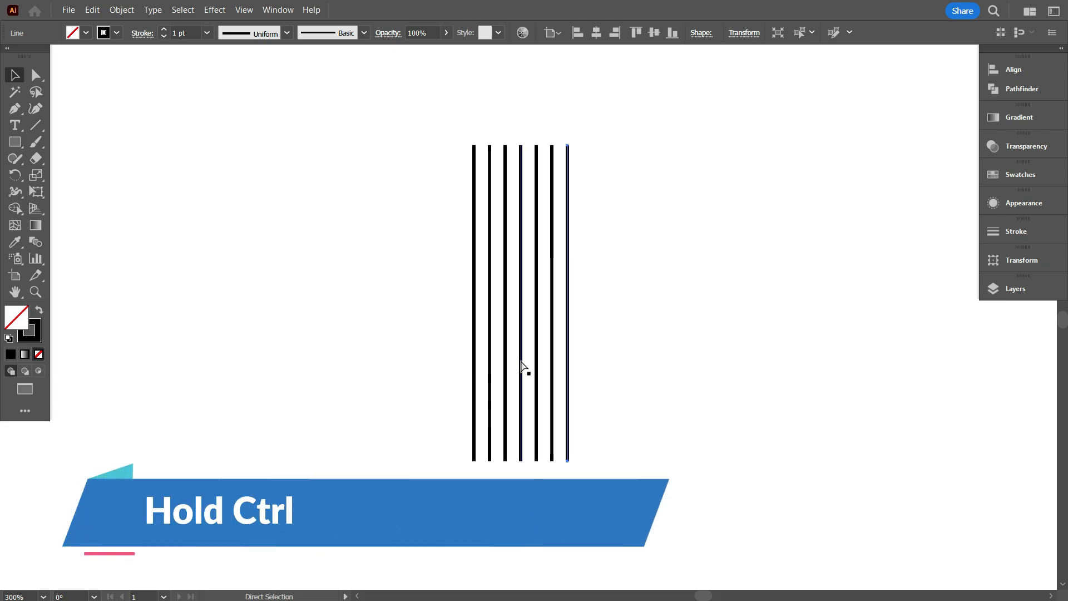
key(ctrl+d)
key(ctrl+d)
key(ctrl+d)
key(ctrl+d)
key(ctrl+d)
key(ctrl+d)
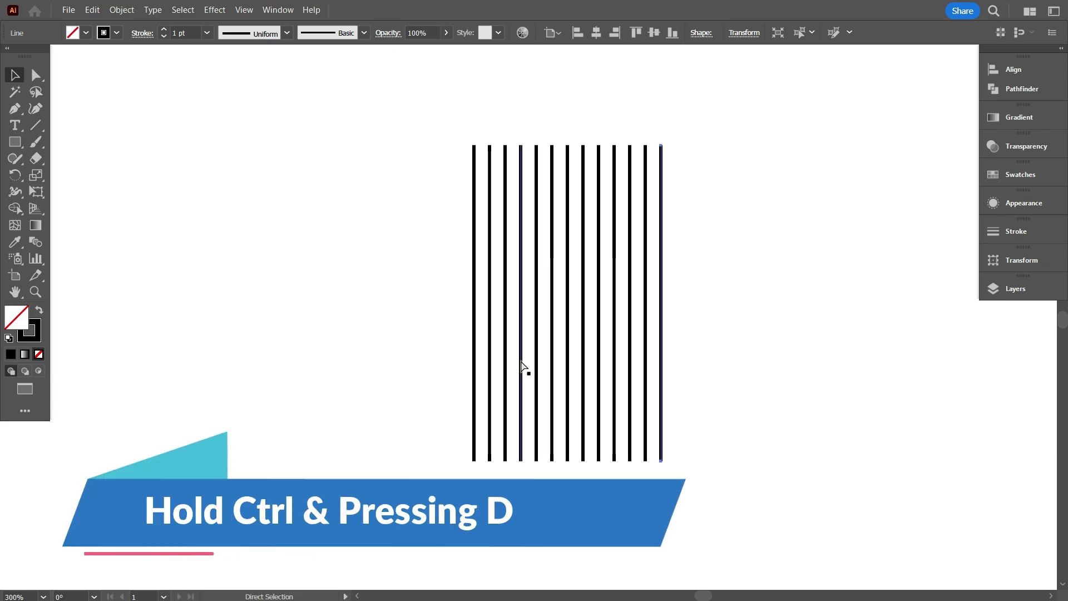
click(414, 316)
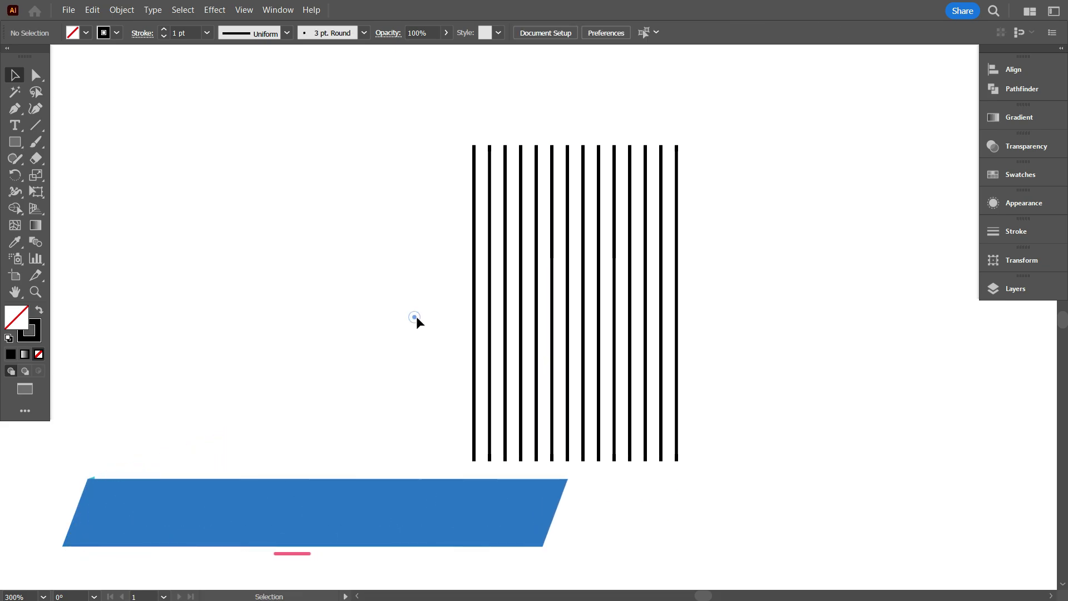
- Copy all the vertical lines, paste them in front, and set the copy's rotation angle to 120°
drag(393, 232, 797, 285)
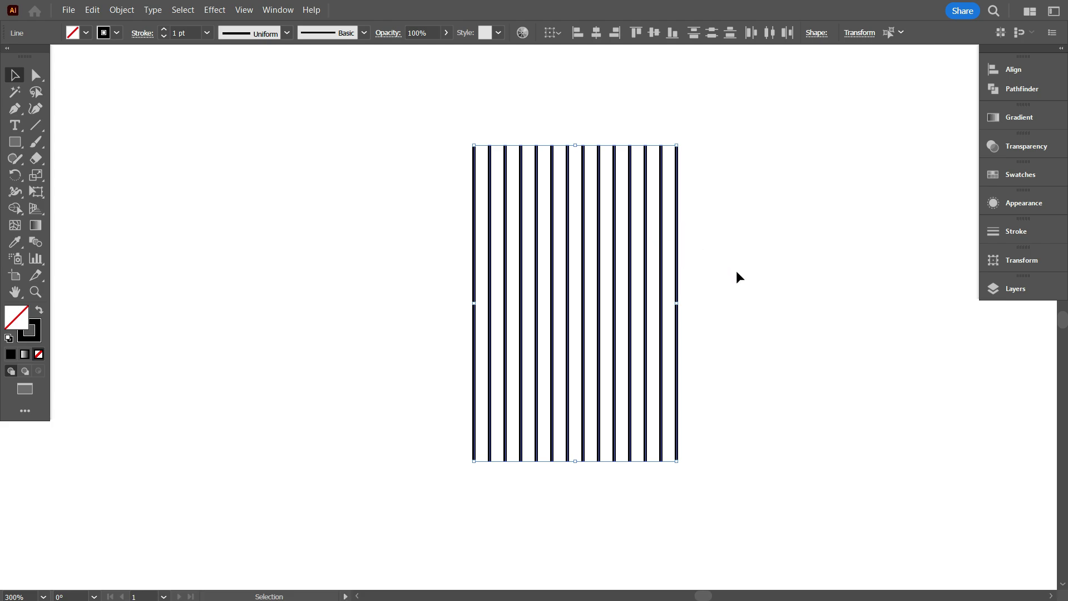
key(a)
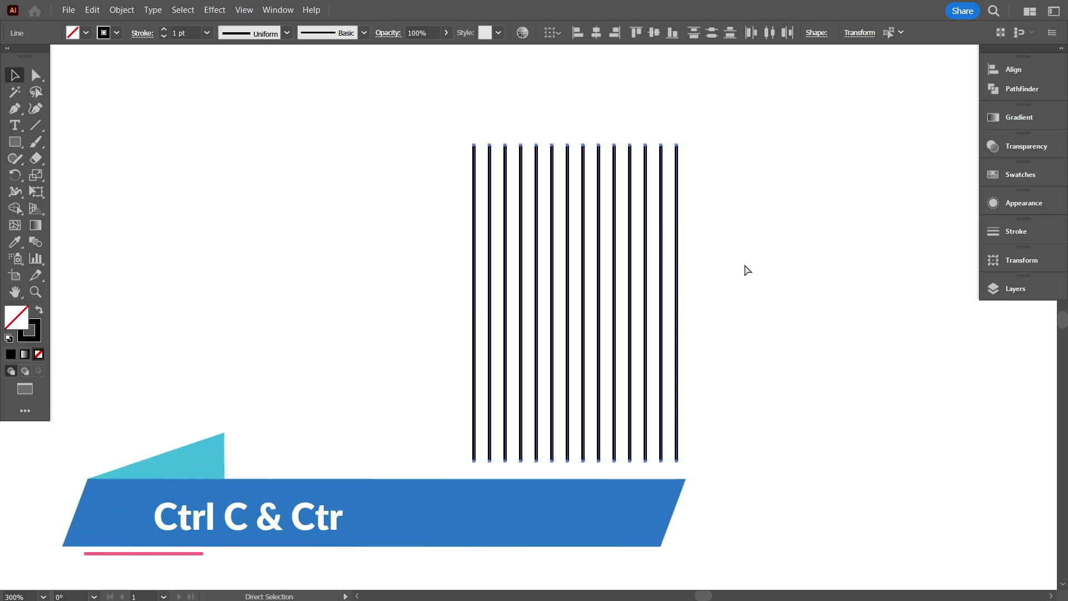
key(v)
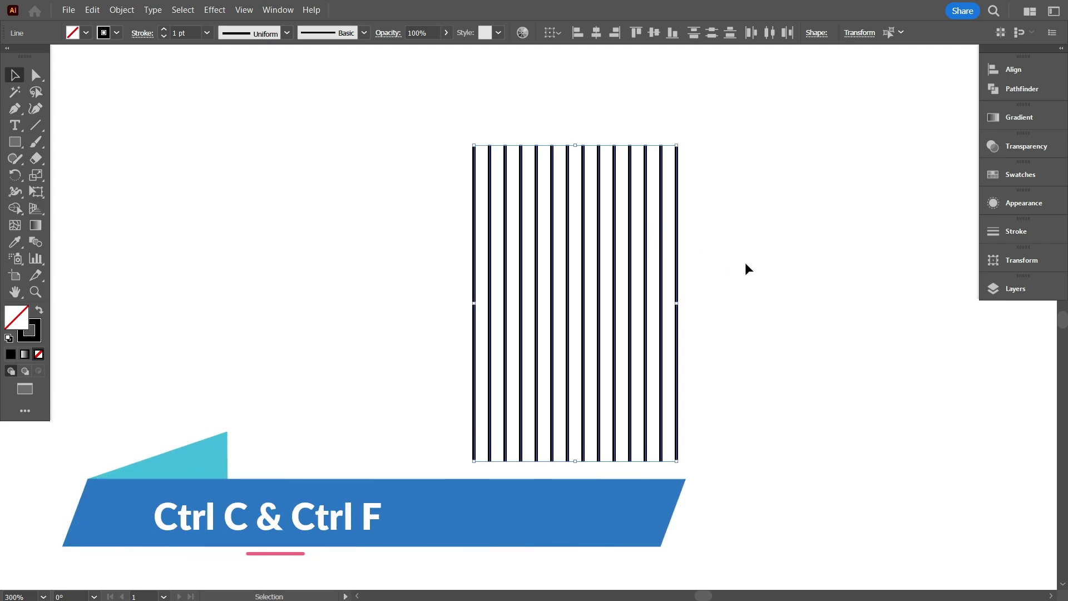
click(860, 33)
click(783, 92)
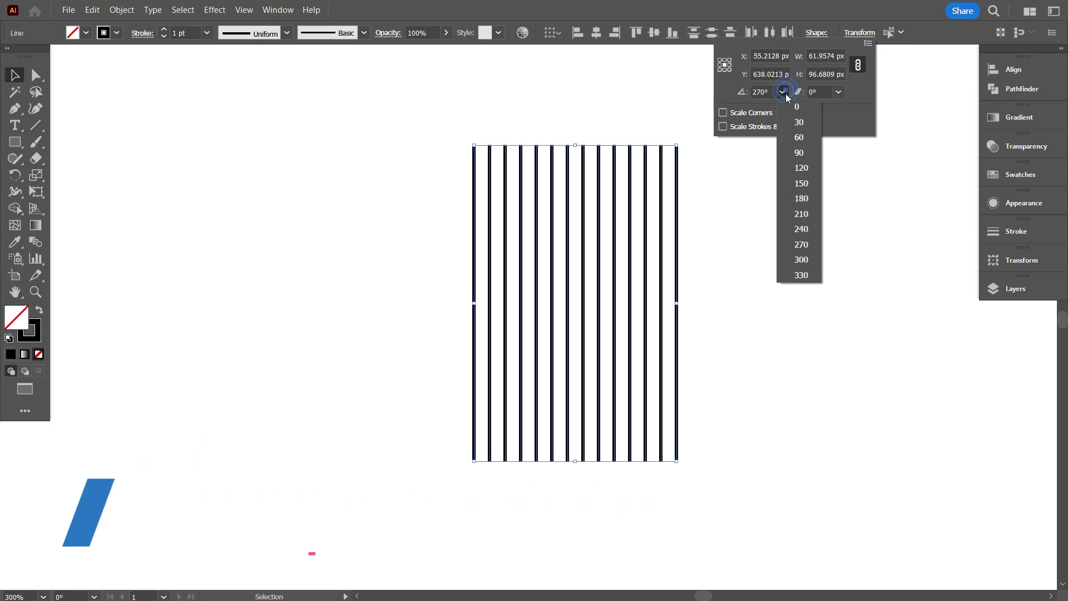
click(799, 166)
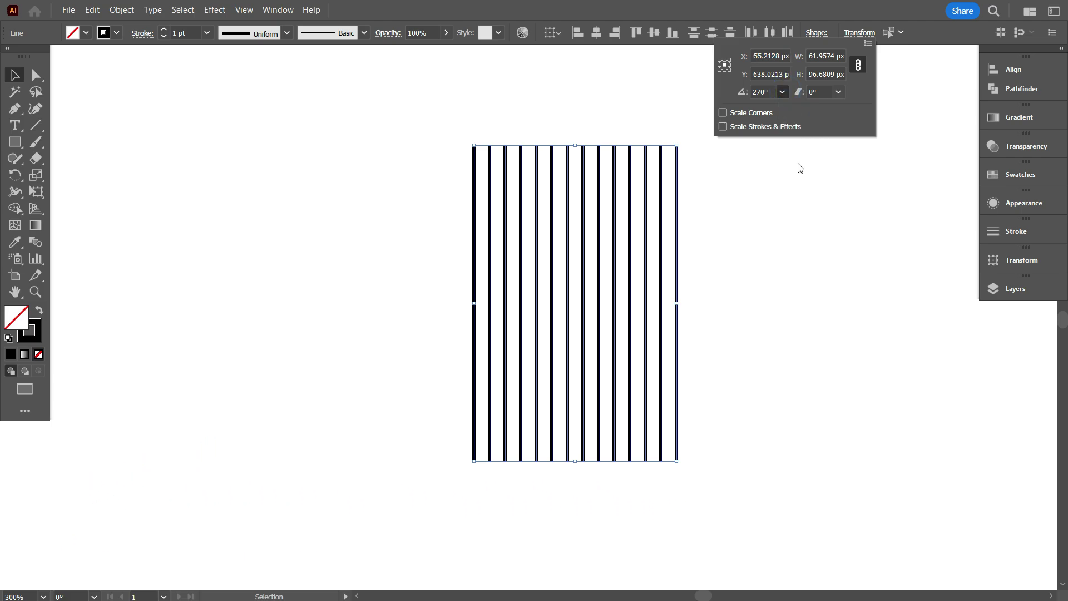
click(747, 233)
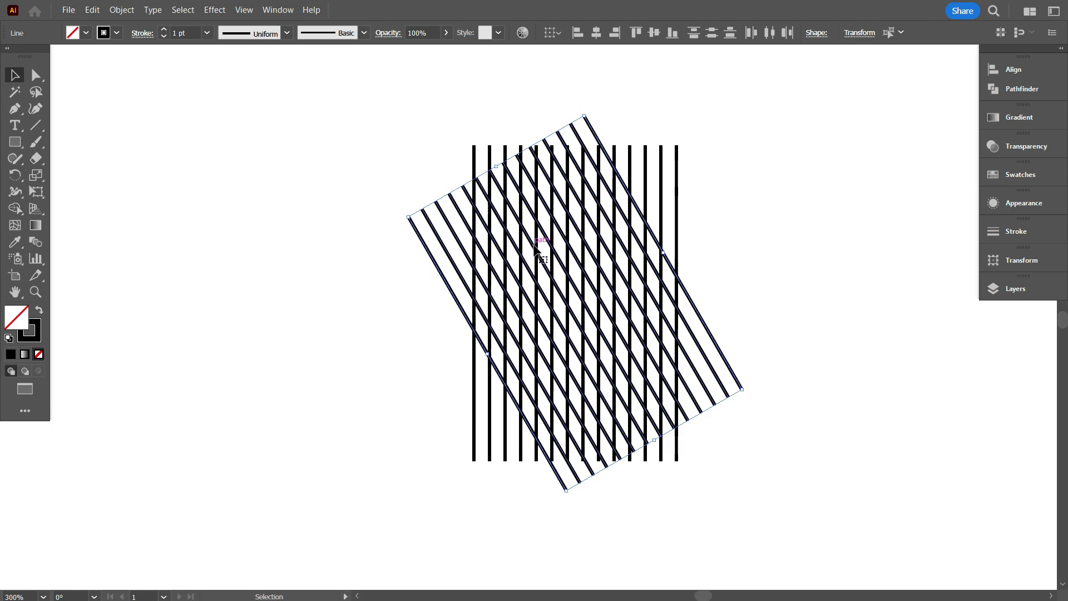
- Reflect the slanted set of lines across the vertical axis as a copy
right_click(404, 173)
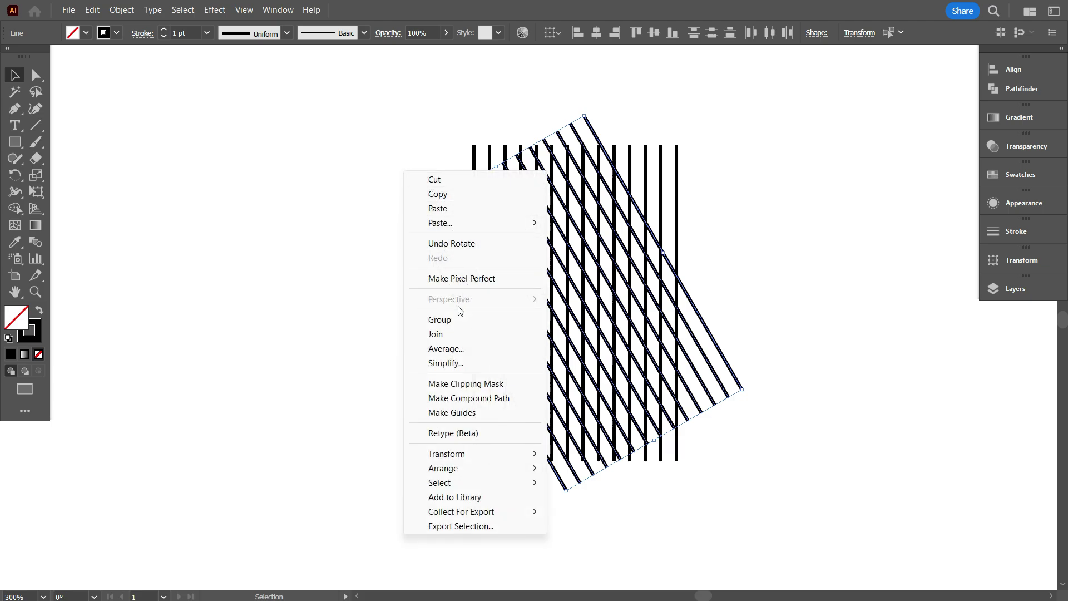
mouse_move(464, 454)
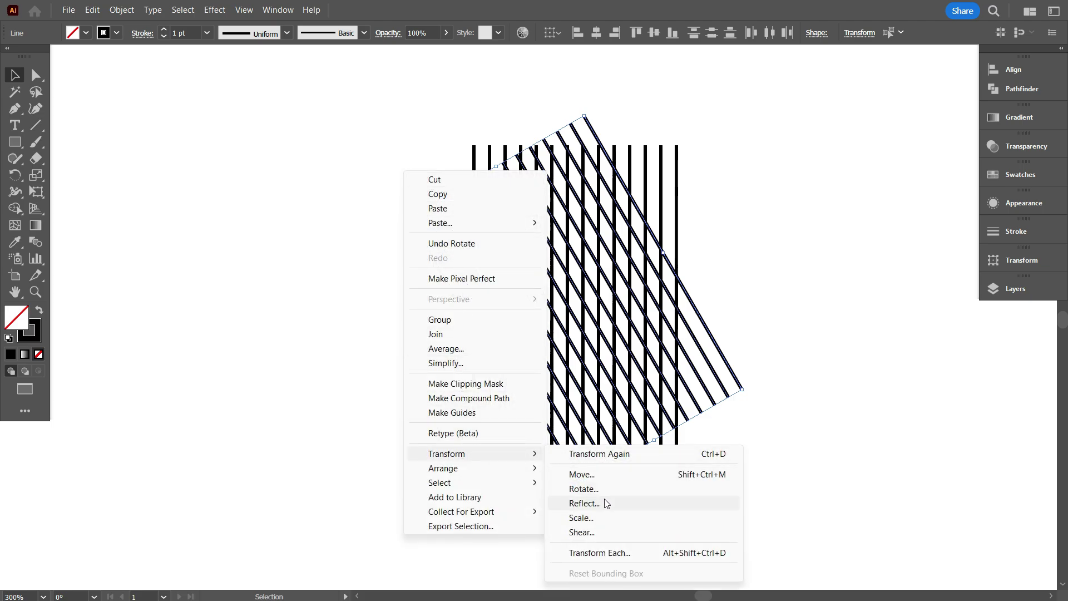
click(607, 504)
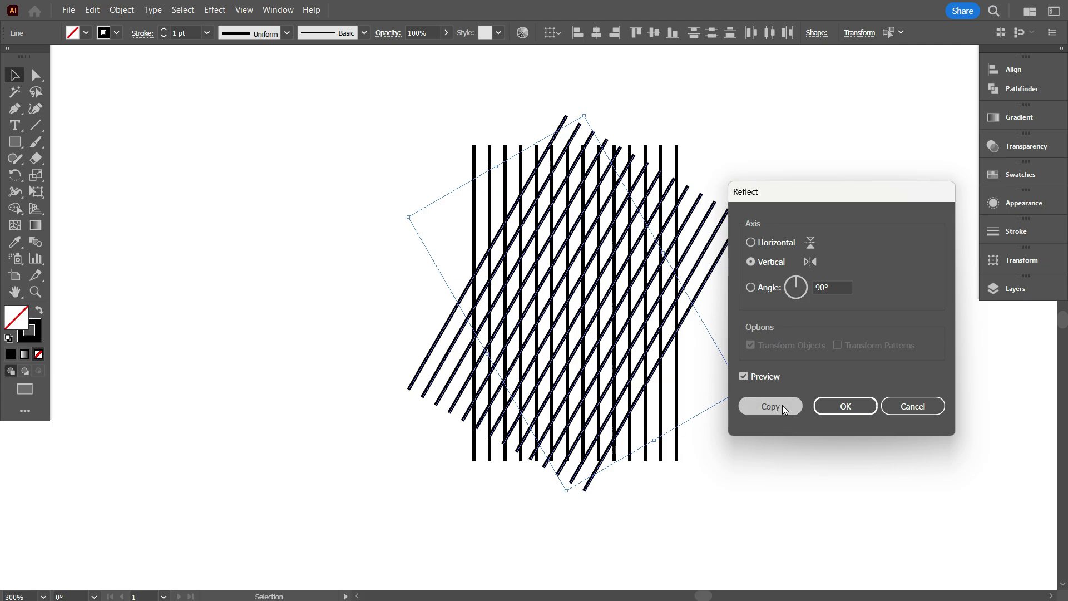
click(771, 405)
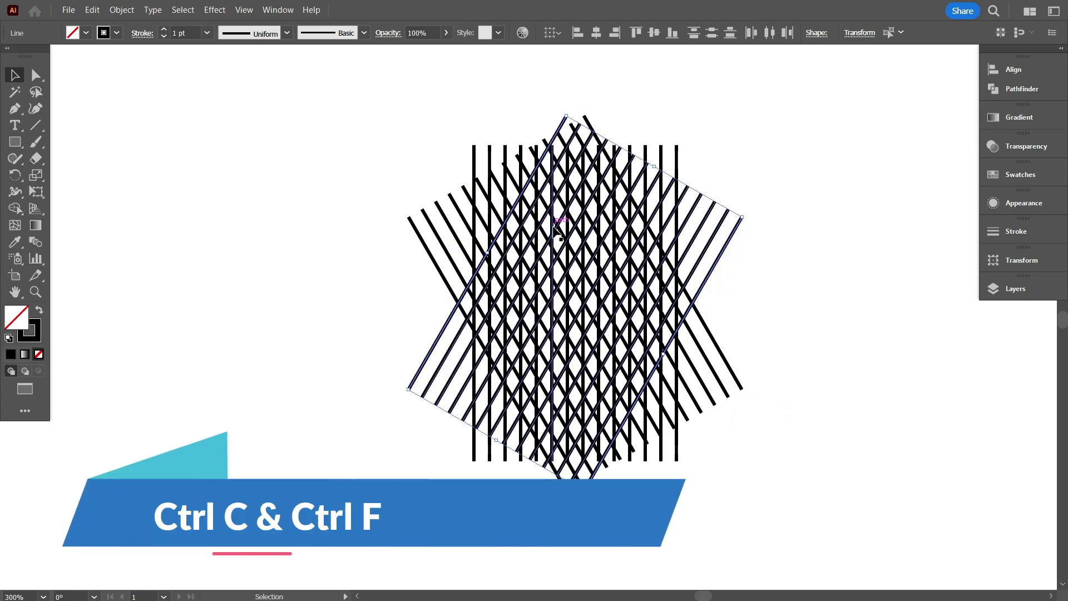
- Copy the reflected lines, paste them in front, and set the new copy's rotation angle to 0° so it runs horizontally
key(ctrl+c)
key(ctrl+f)
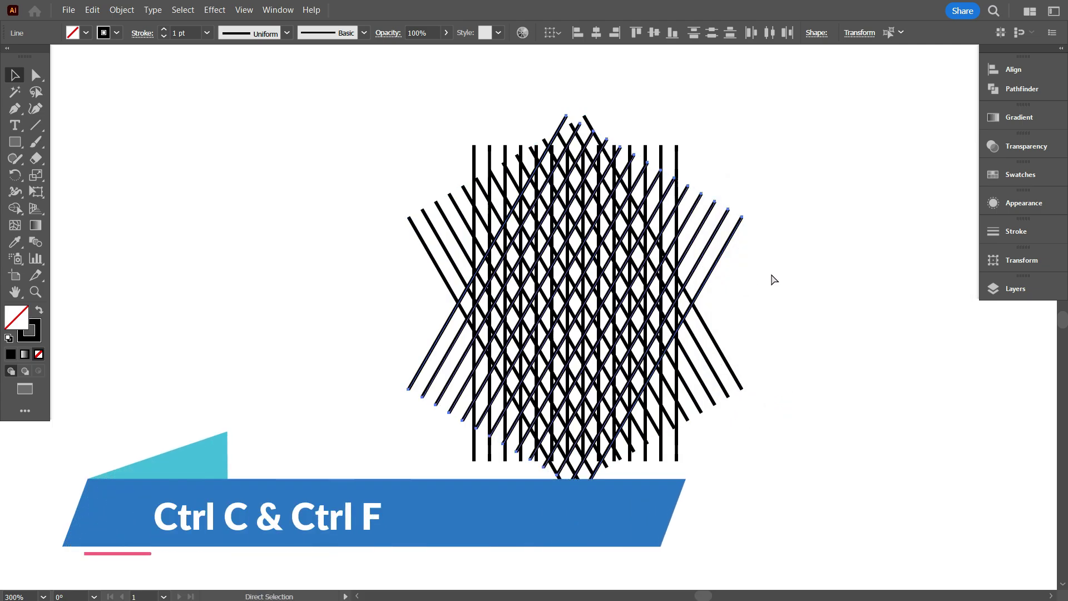
click(857, 33)
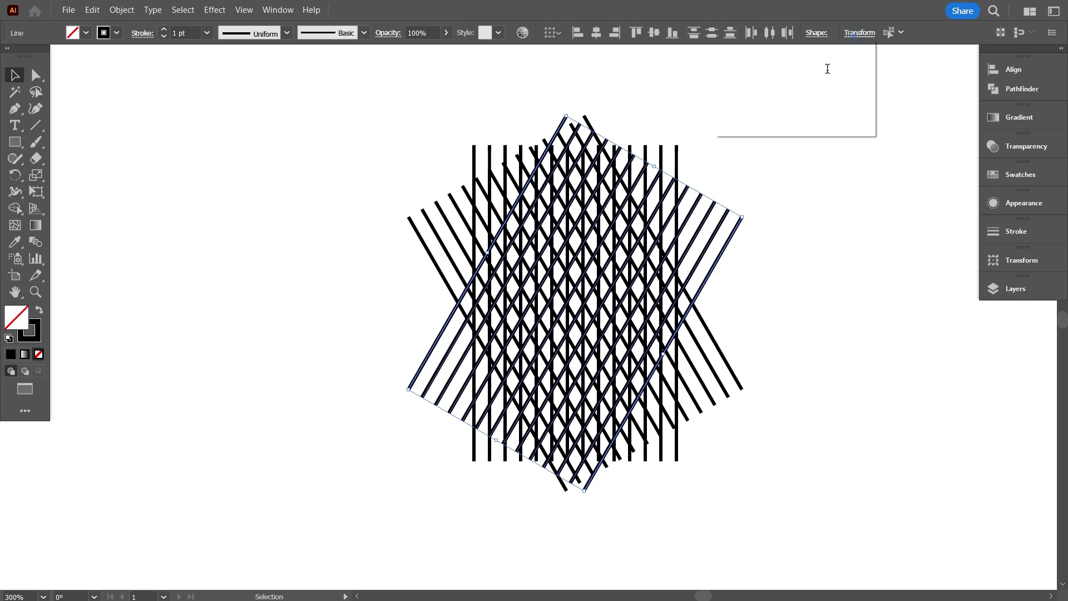
click(783, 91)
click(808, 157)
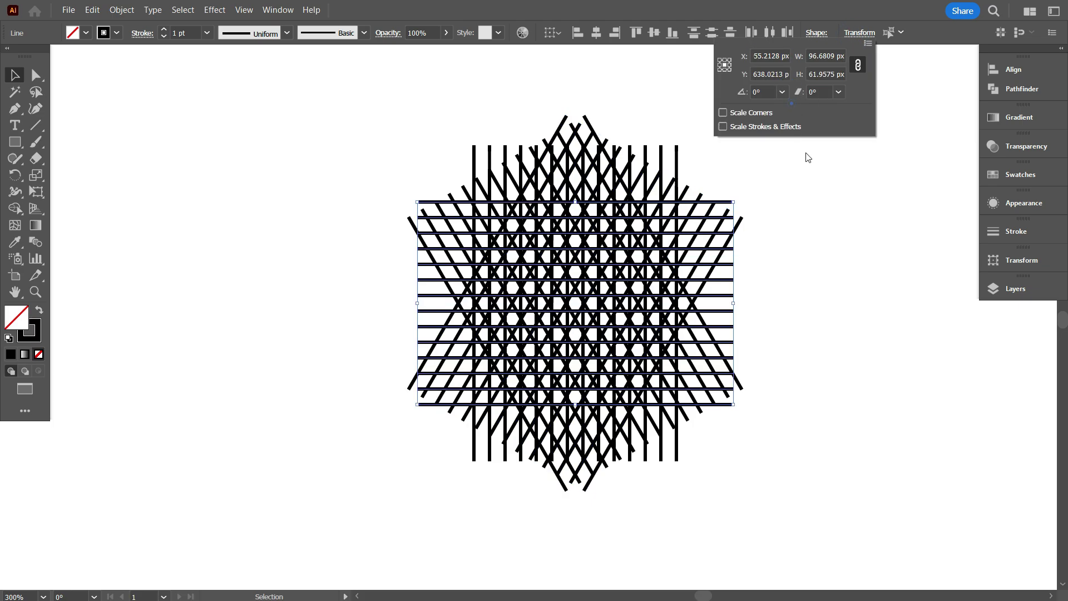
click(818, 261)
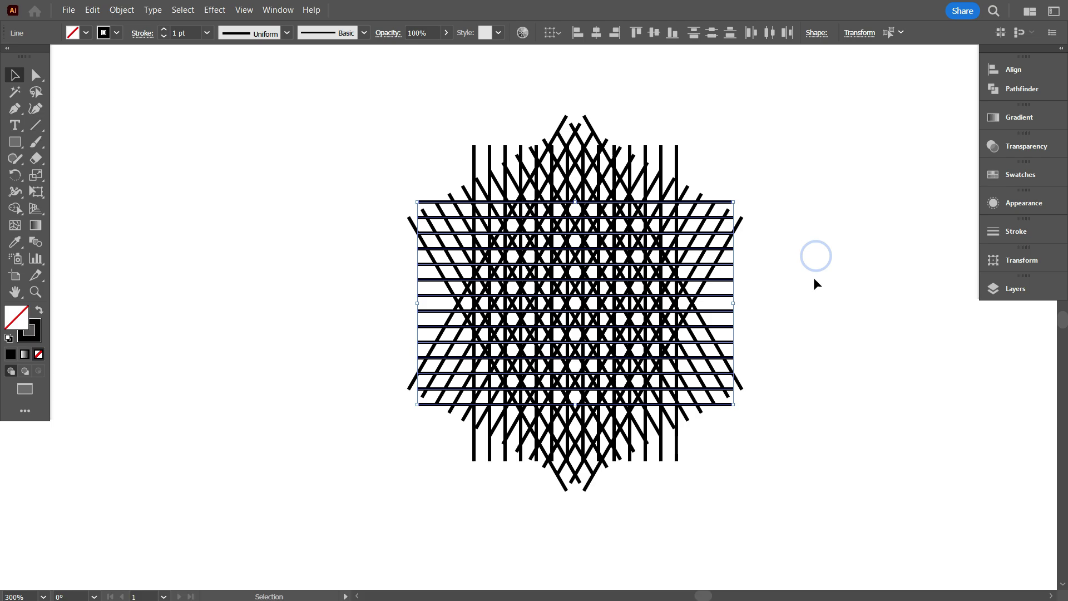
click(815, 280)
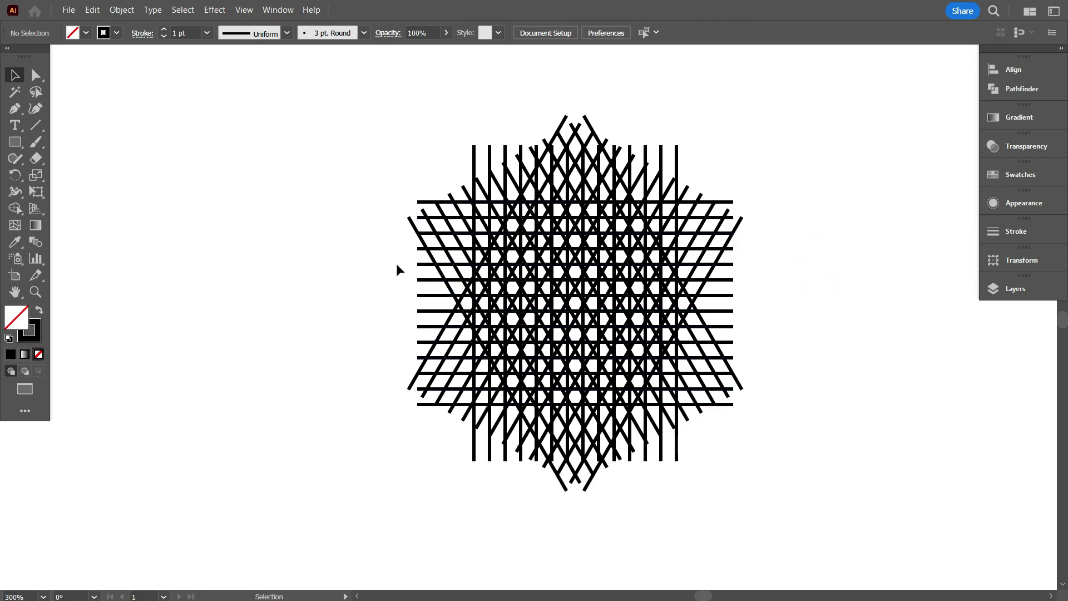
- Set the stroke weight of all the lines in the pattern to 0.25 pt
drag(437, 237, 883, 470)
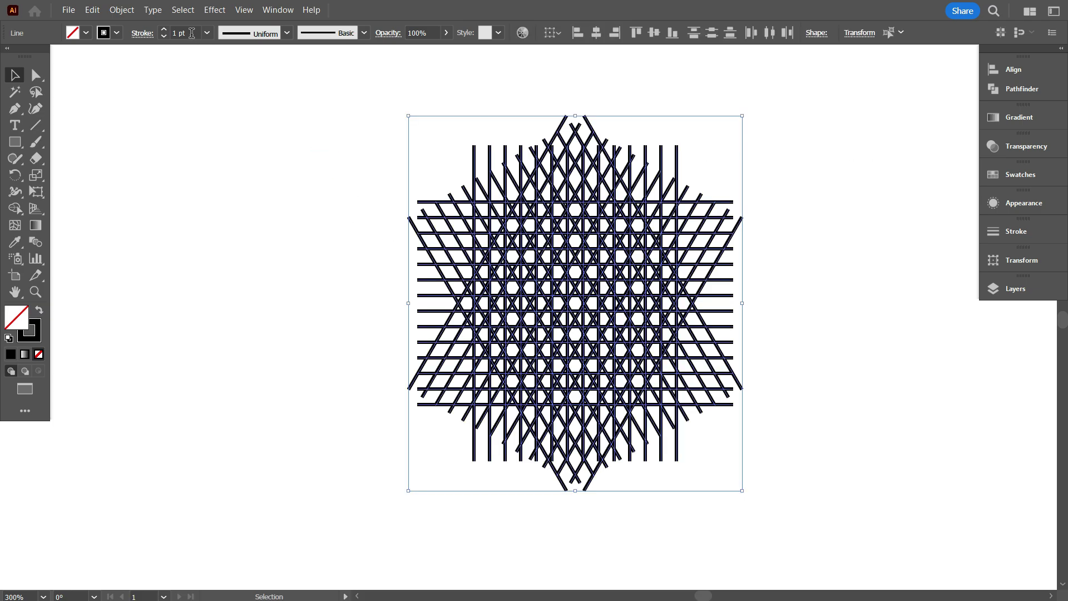
scroll(192, 33, down, 2)
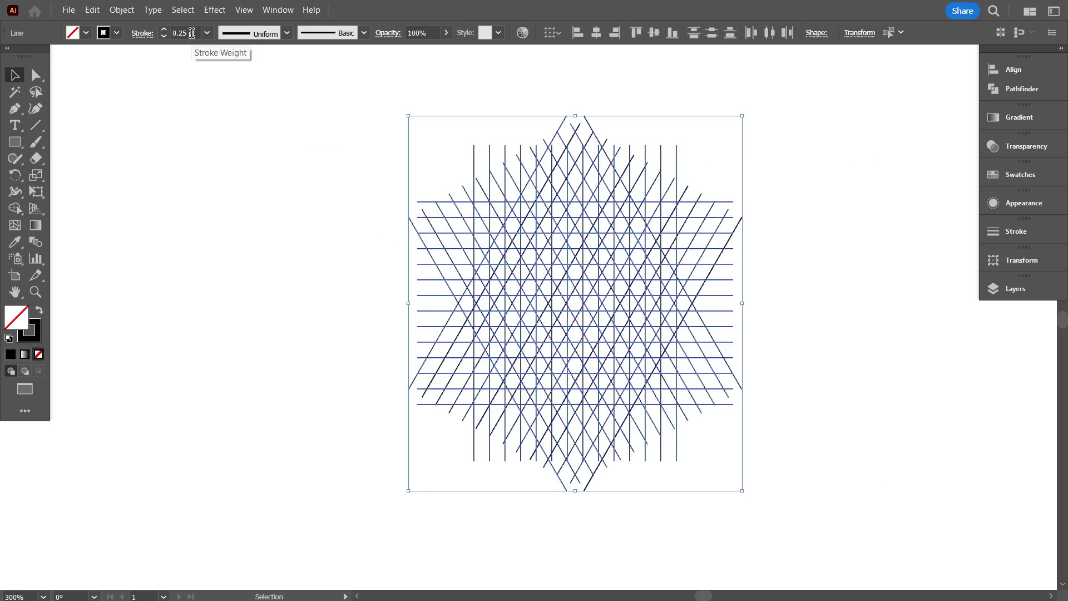
click(219, 137)
- Rotate the entire line pattern by 90° about its center
key(space)
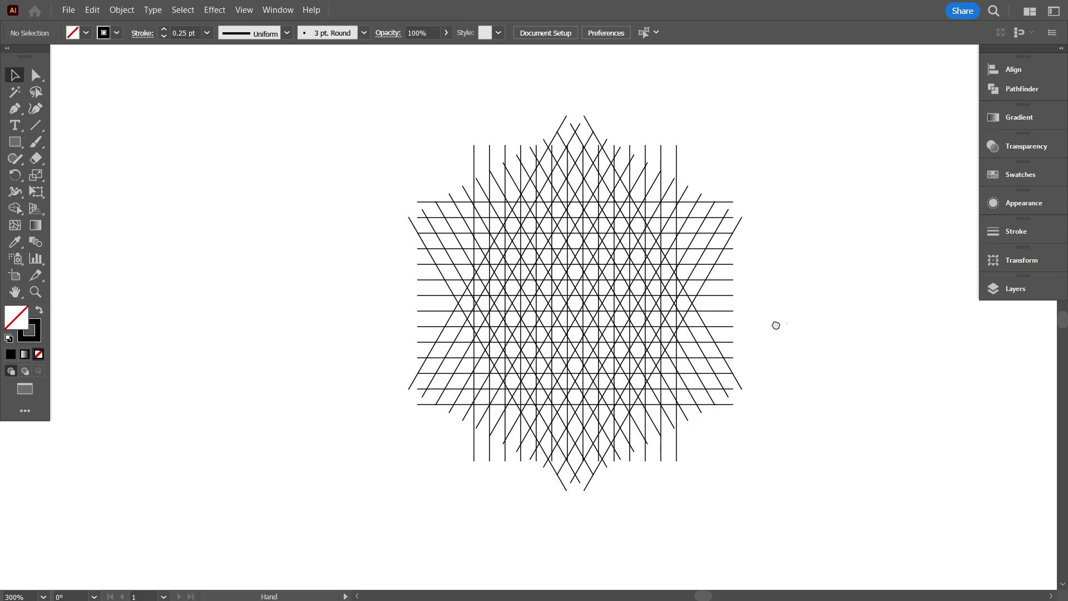
drag(776, 325, 753, 326)
scroll(648, 368, up, 1)
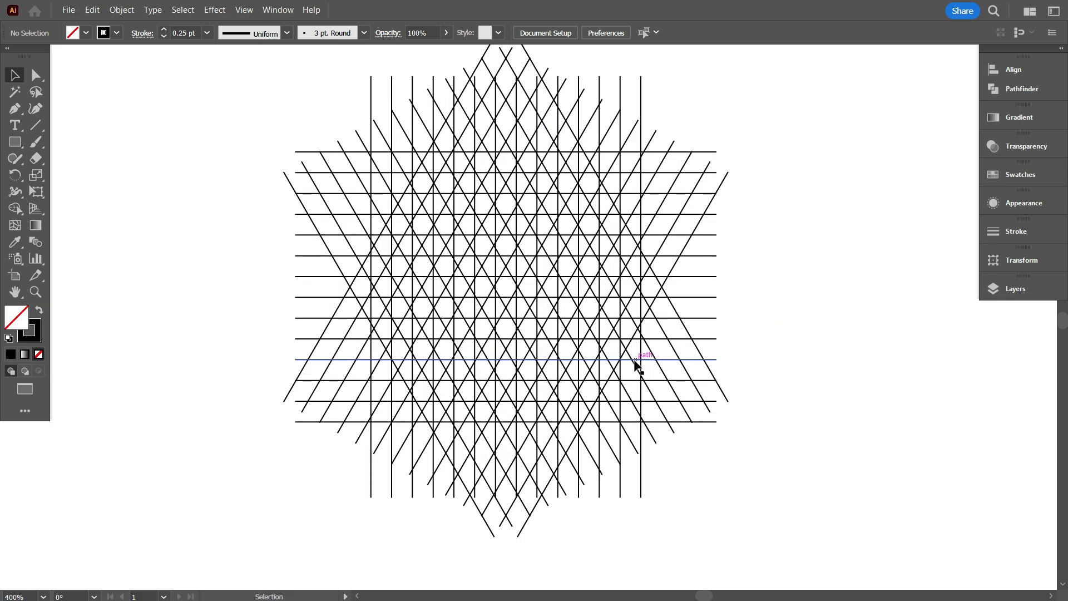
scroll(635, 362, up, 1)
scroll(645, 348, down, 1)
drag(432, 267, 736, 454)
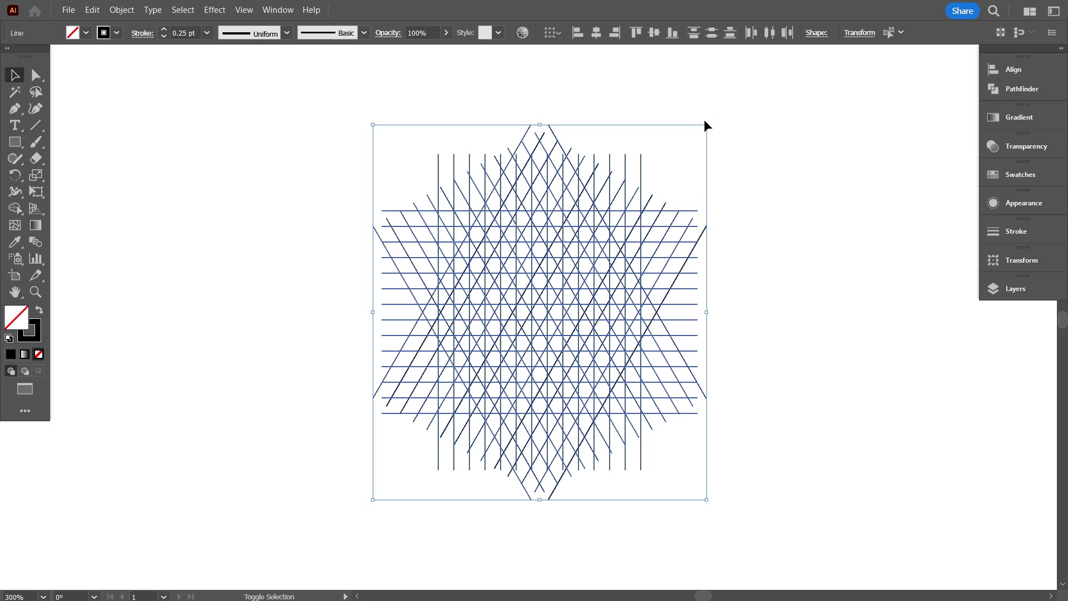
drag(707, 119, 797, 386)
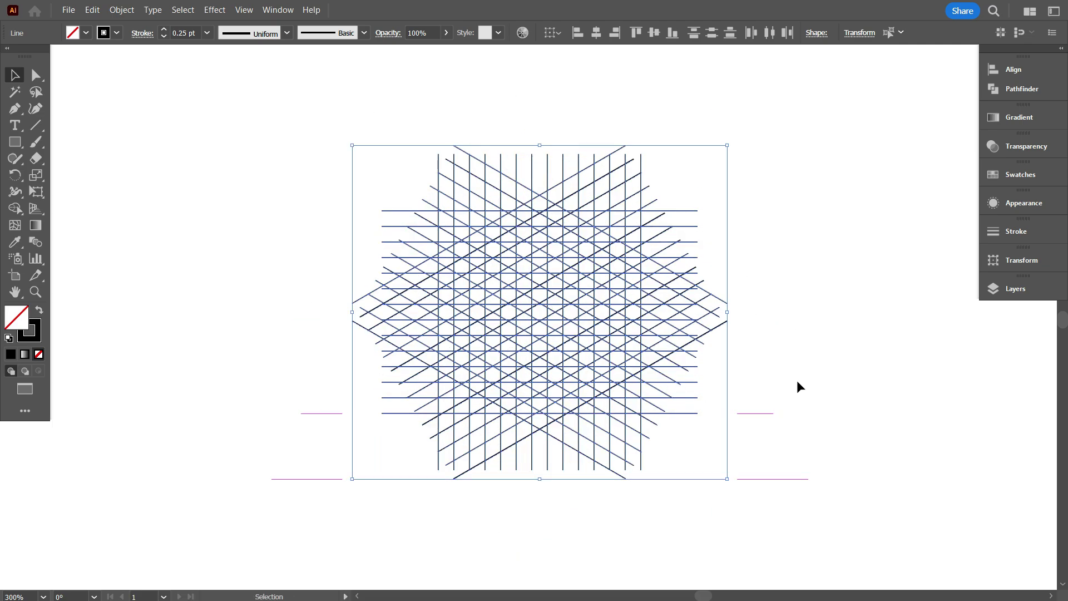
- Group all the lines of the rotated pattern into a single object and deselect it
right_click(544, 211)
click(590, 352)
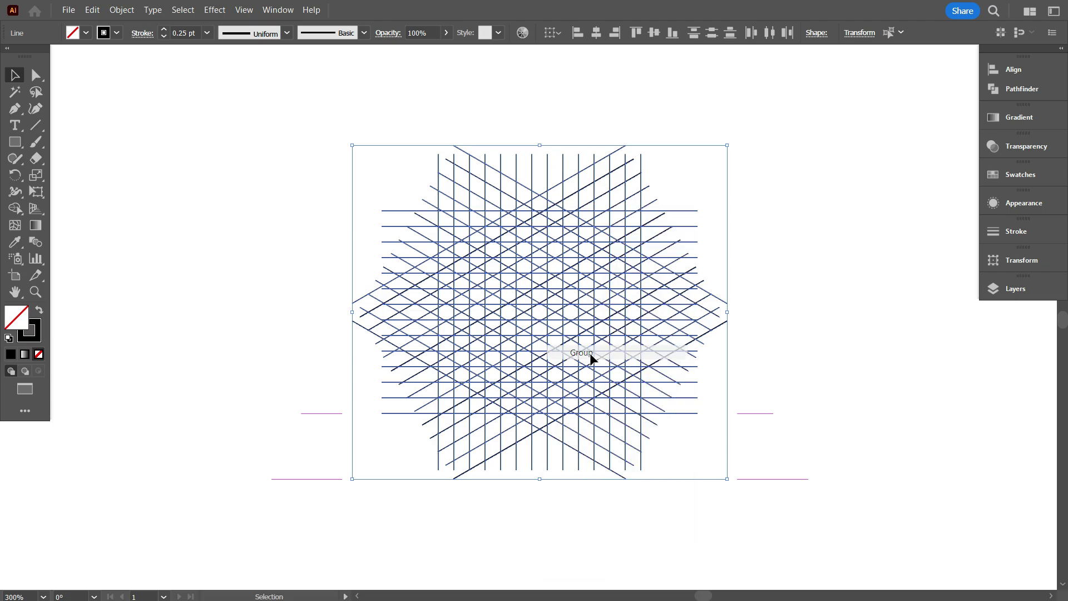
click(304, 293)
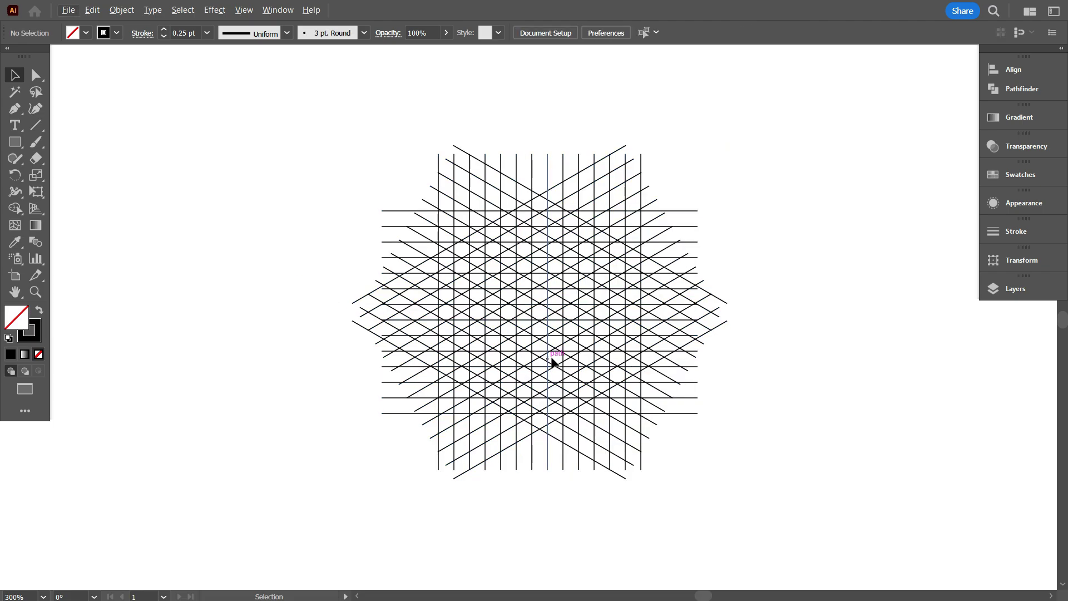
- Show the rulers and place a horizontal guide through the uppermost central intersection of the outer diagonal lines
scroll(553, 362, up, 1)
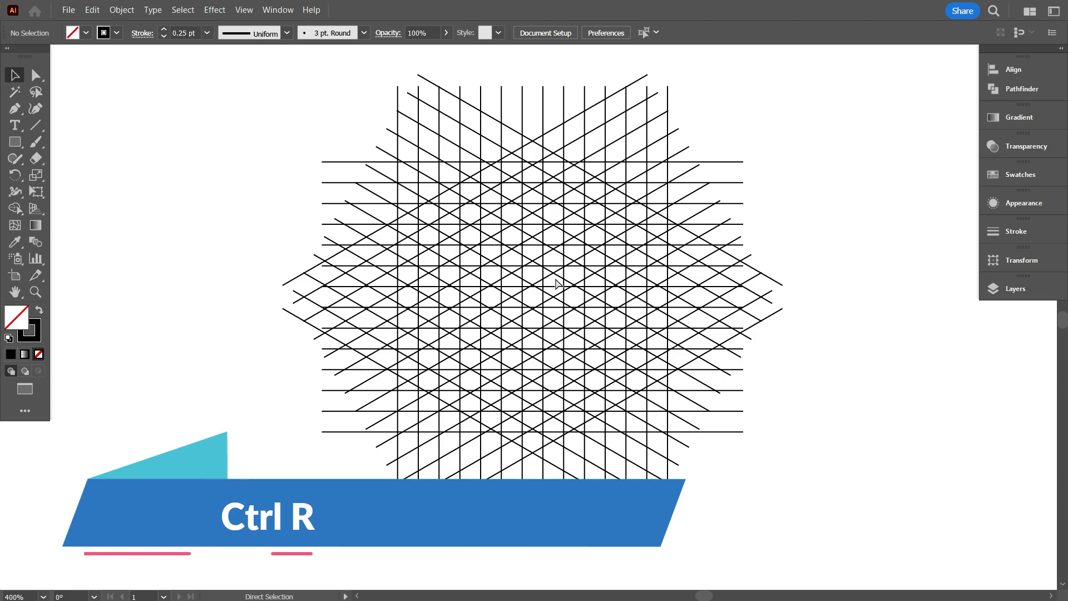
key(ctrl+r)
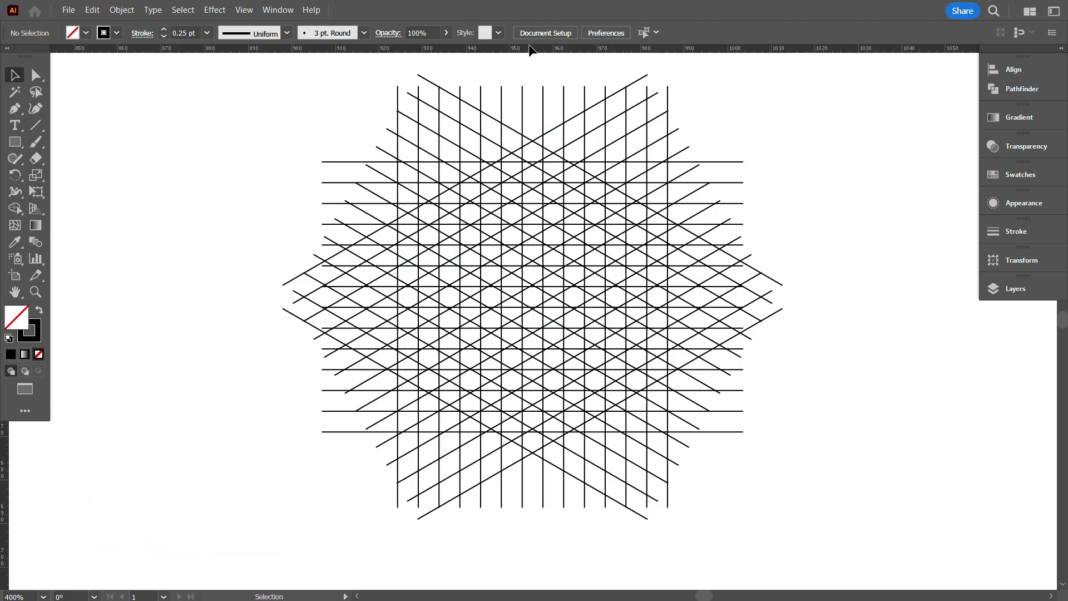
drag(534, 99, 538, 140)
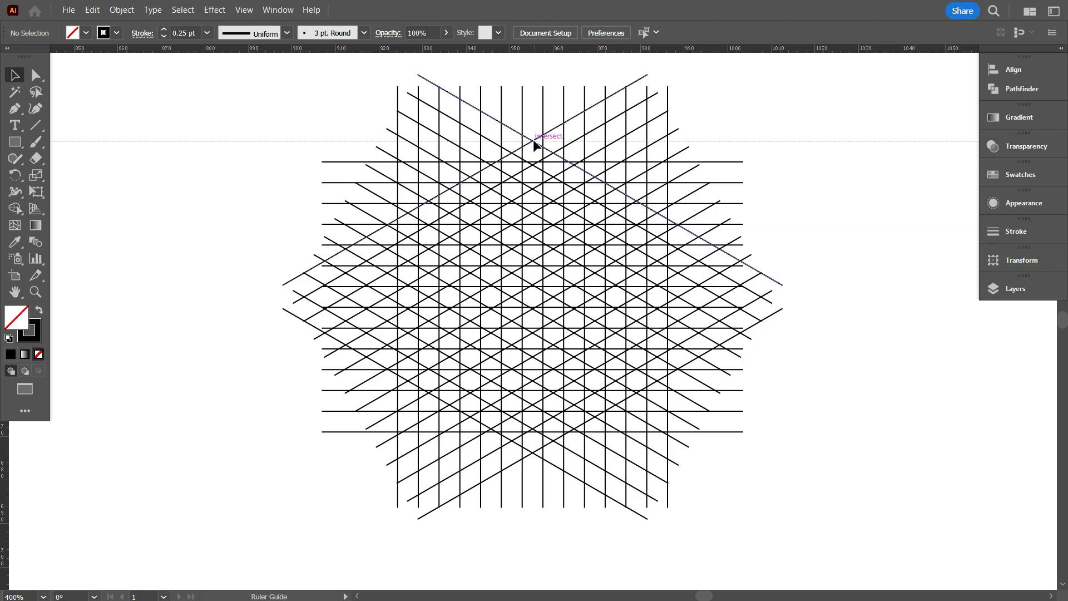
- Place horizontal guides through the lowermost central intersection of the outer diagonals and along the fourth horizontal grid line from the top and from the bottom
drag(538, 53, 531, 450)
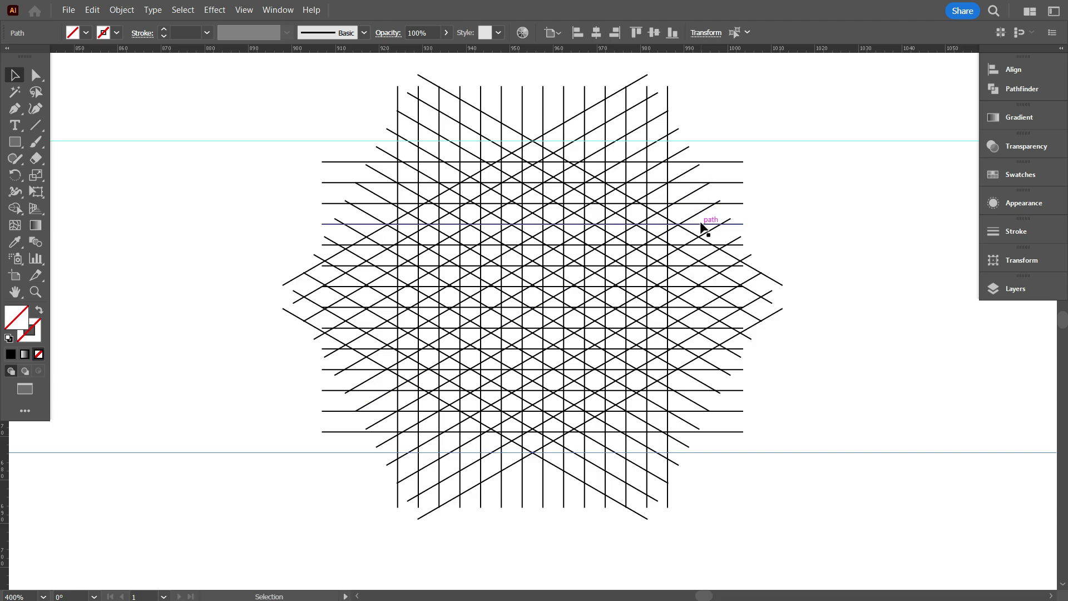
drag(715, 53, 705, 225)
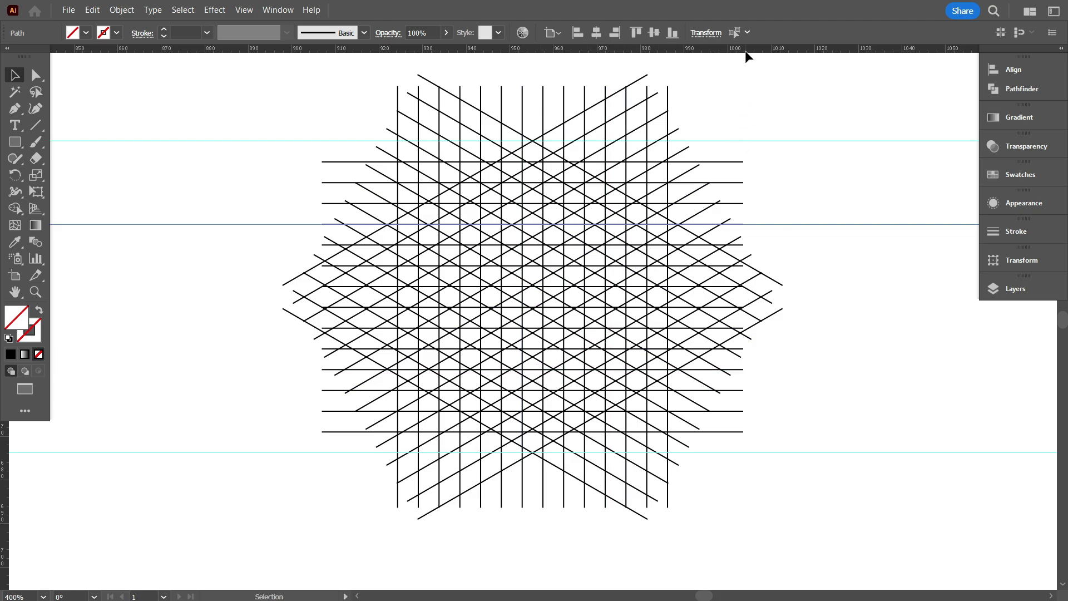
drag(744, 161, 733, 369)
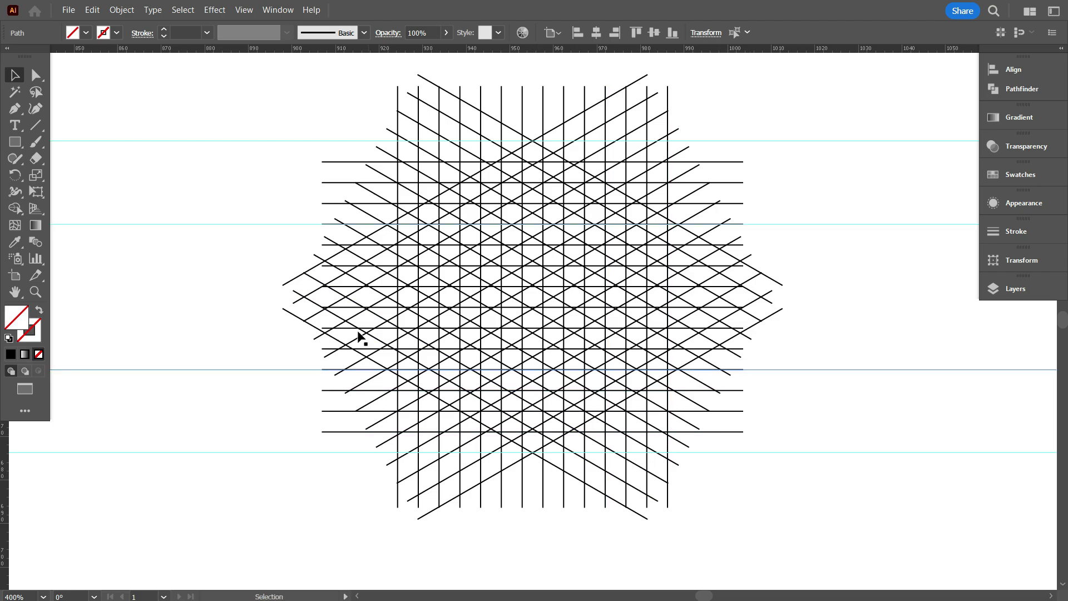
click(222, 301)
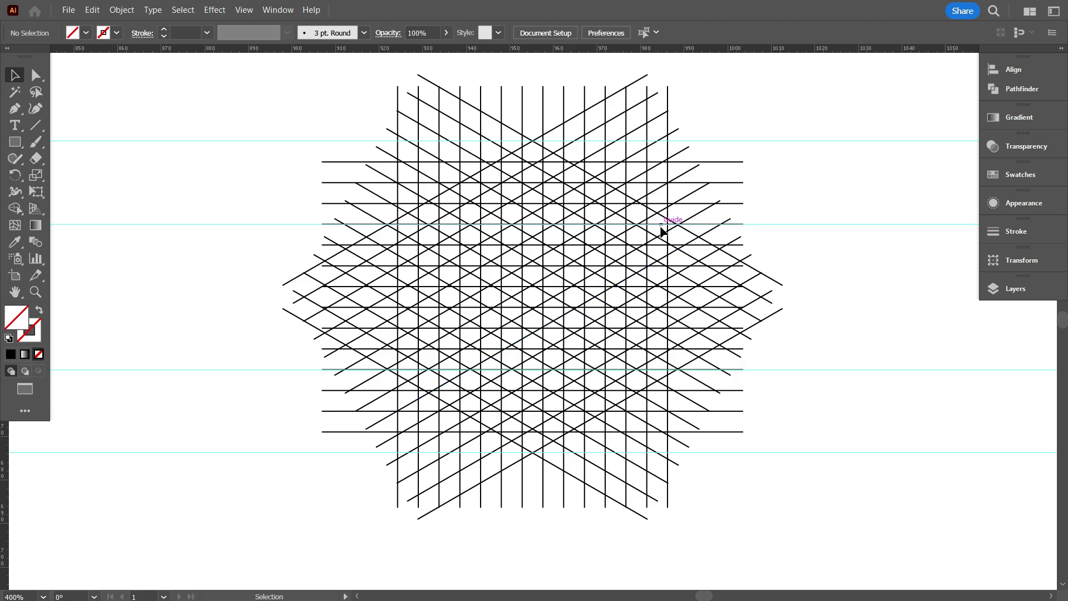
- Draw a regular hexagon beside the grid that spans the two inner guides, and rotate it so that a vertex points up
scroll(662, 257, down, 1)
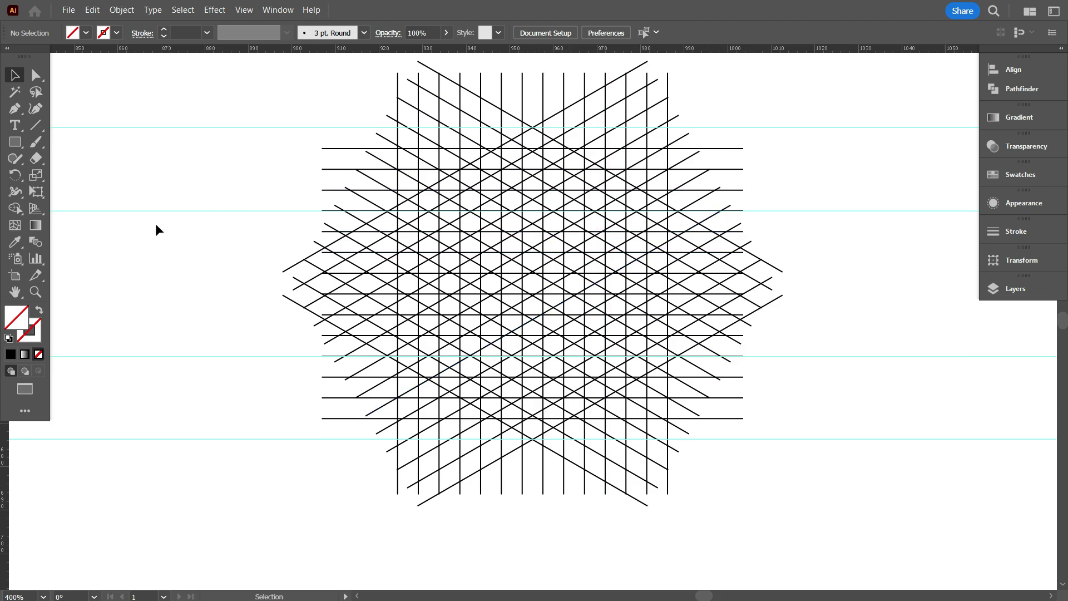
drag(12, 149, 66, 190)
drag(186, 241, 233, 309)
click(15, 75)
key(Delete)
key(ctrl+z)
drag(185, 172, 183, 212)
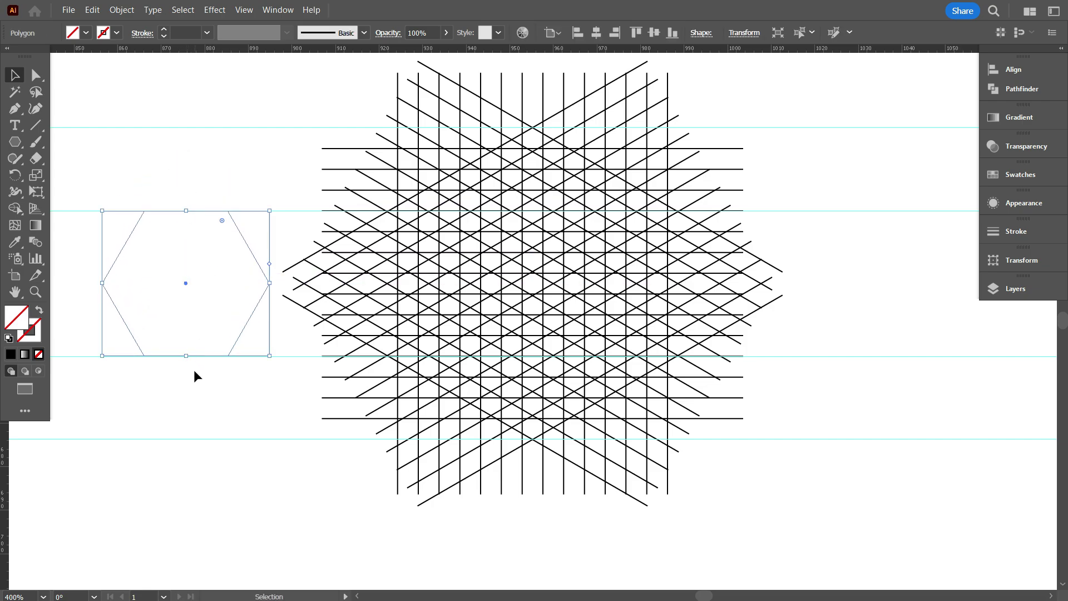
click(193, 370)
click(257, 248)
drag(274, 208, 274, 362)
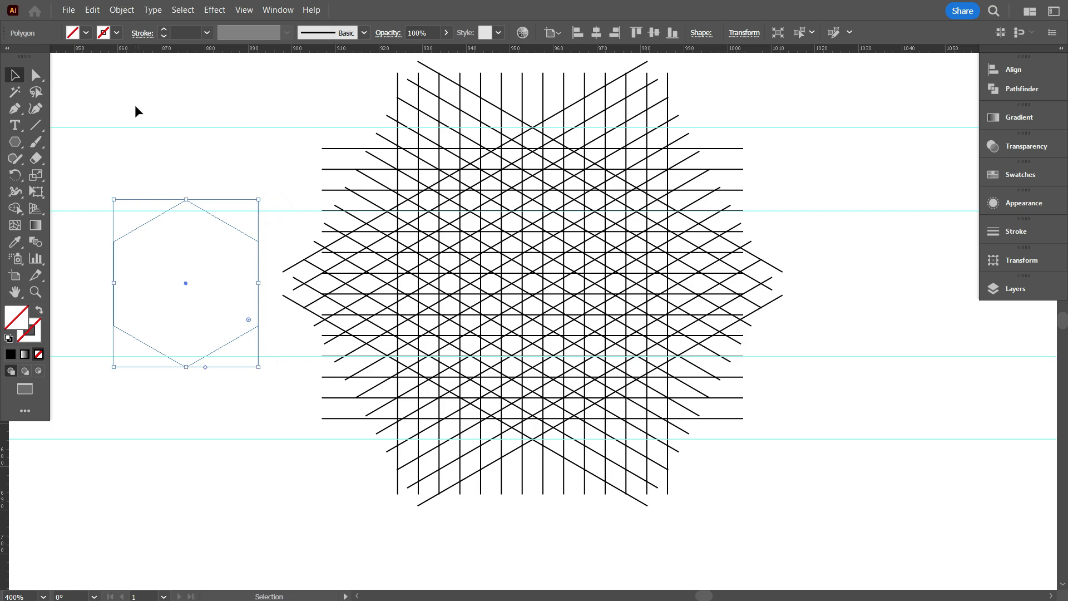
- Fill the hexagon with red and set its opacity to 30%
click(85, 33)
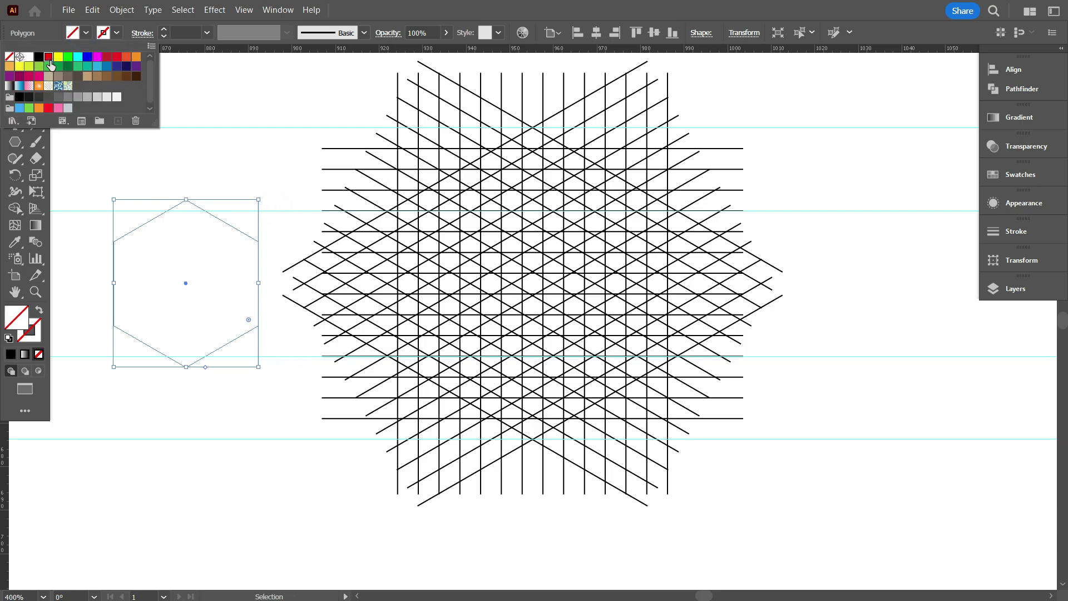
click(48, 56)
click(154, 174)
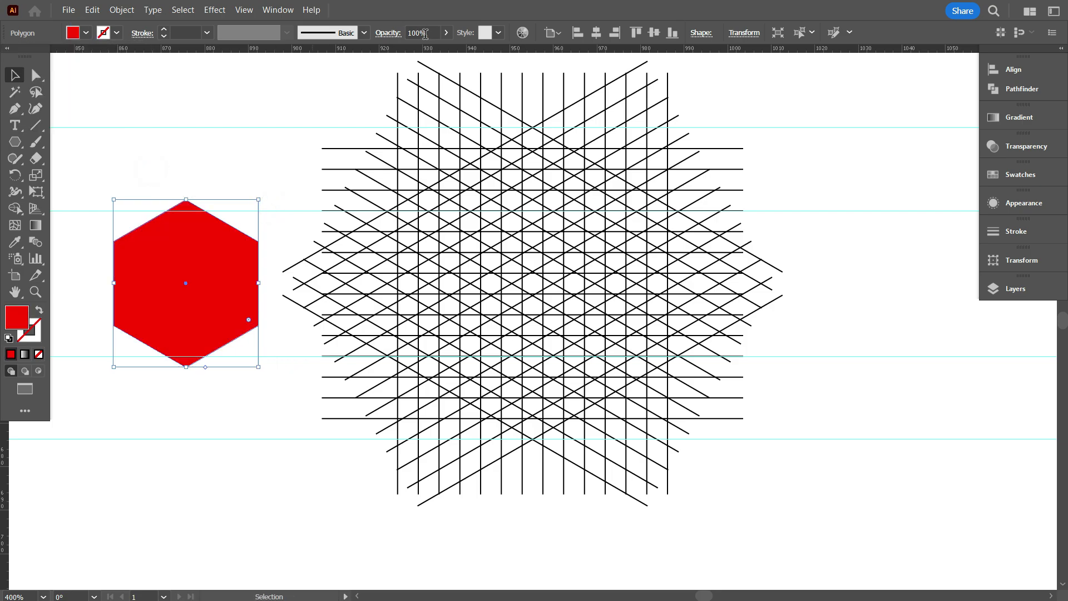
scroll(426, 34, down, 7)
click(285, 132)
- Move the red hexagon onto the grid and center it horizontally, with its vertical sides on grid lines
drag(198, 292, 519, 282)
drag(281, 159, 414, 231)
click(204, 284)
scroll(529, 249, up, 2)
drag(490, 150, 500, 144)
scroll(510, 242, down, 1)
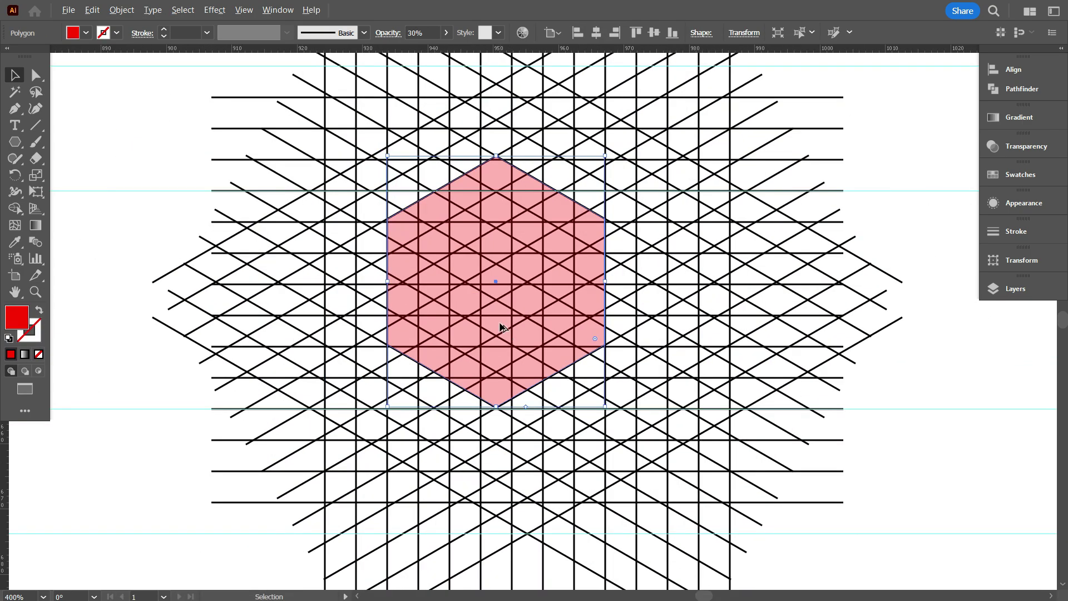
scroll(522, 281, up, 2)
drag(505, 274, 580, 284)
scroll(524, 279, down, 1)
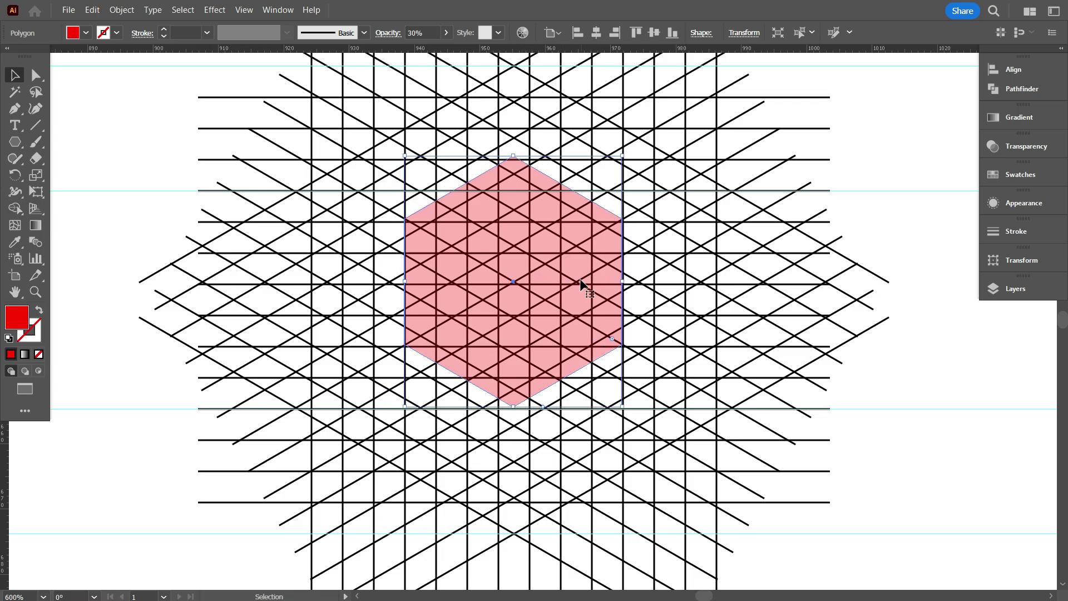
- Move the hexagon down until it is vertically centered between the two inner guides and its edges follow the grid lines
click(898, 230)
scroll(548, 408, up, 2)
scroll(512, 214, up, 1)
drag(508, 228, 506, 253)
scroll(507, 252, down, 3)
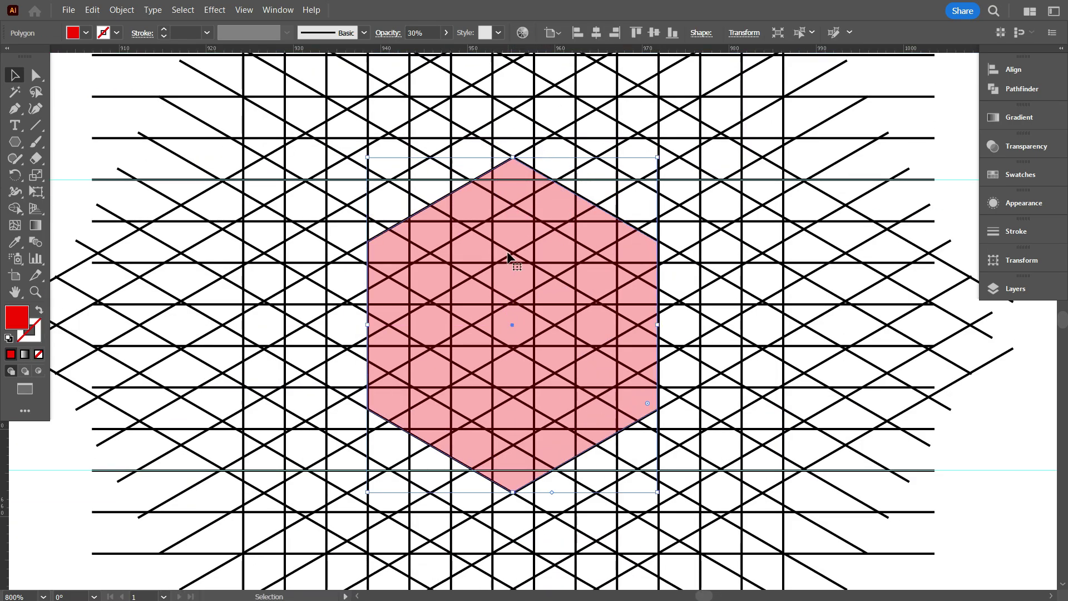
key(ctrl+minus)
key(ctrl+minus)
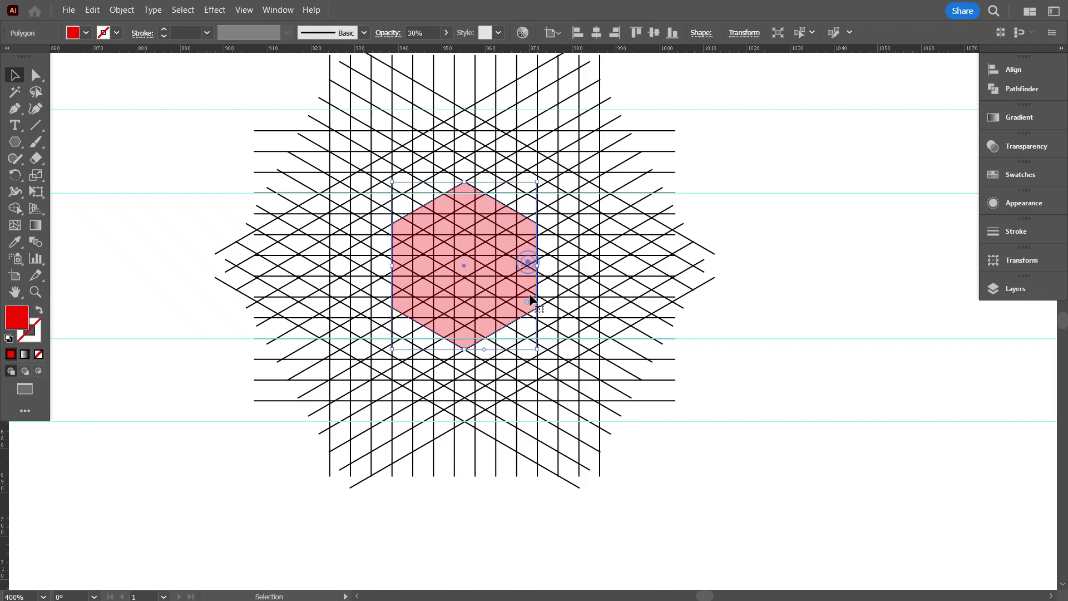
- Duplicate the hexagon in place and enlarge the copy from its center until its sides reach the next grid lines outward
key(ctrl+c)
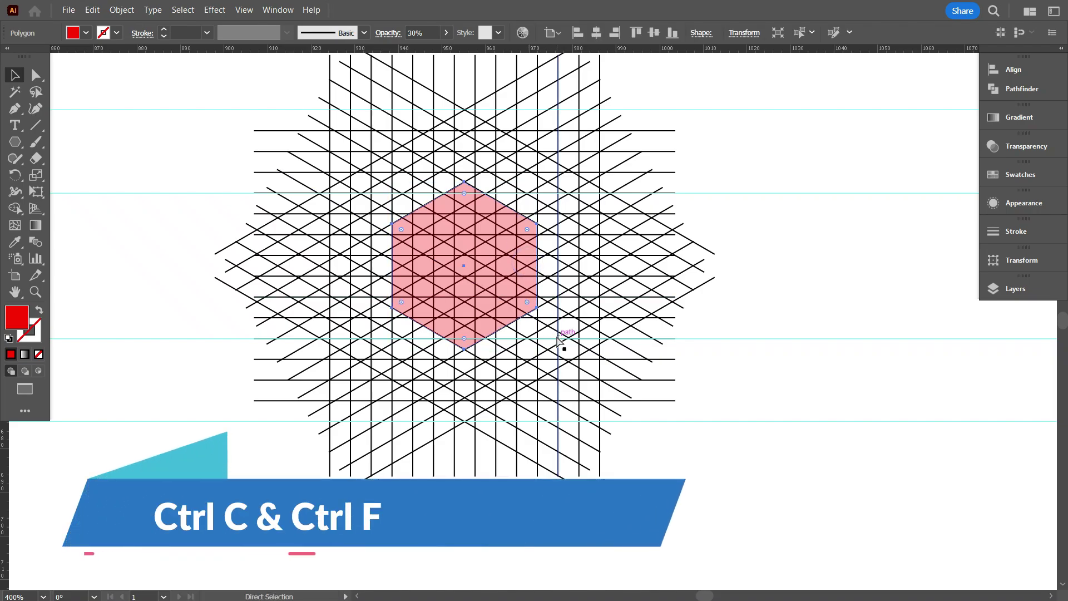
key(ctrl+f)
drag(467, 181, 470, 163)
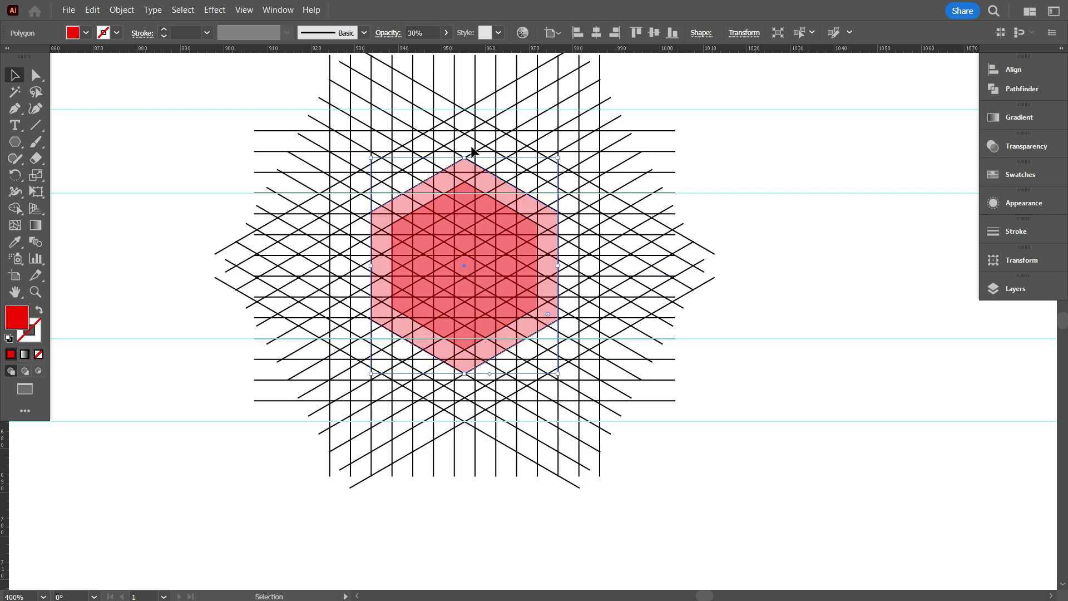
scroll(472, 151, up, 3)
scroll(442, 203, up, 4)
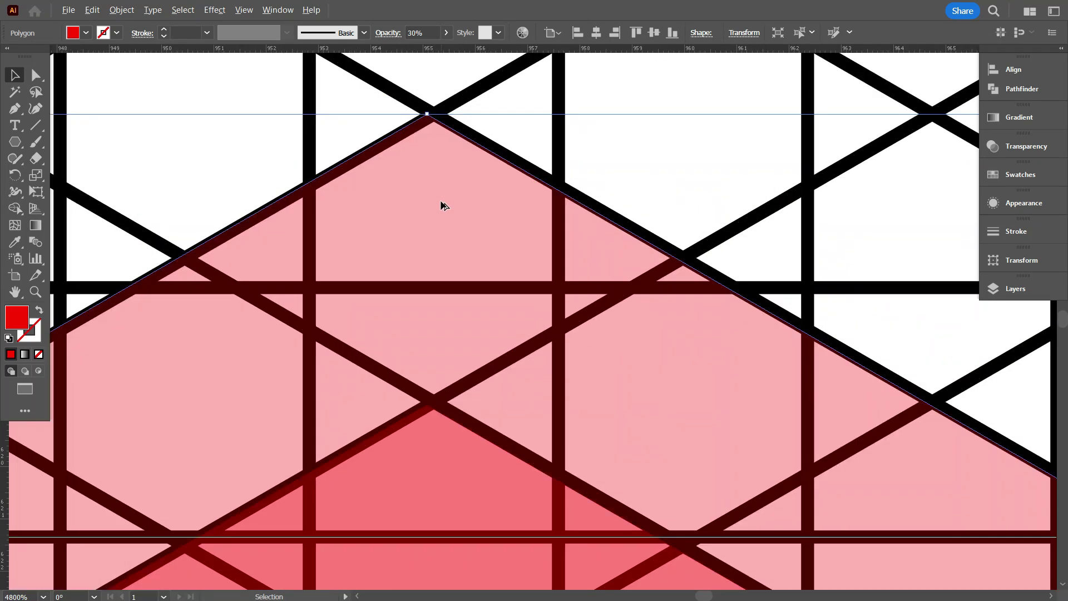
scroll(452, 202, down, 7)
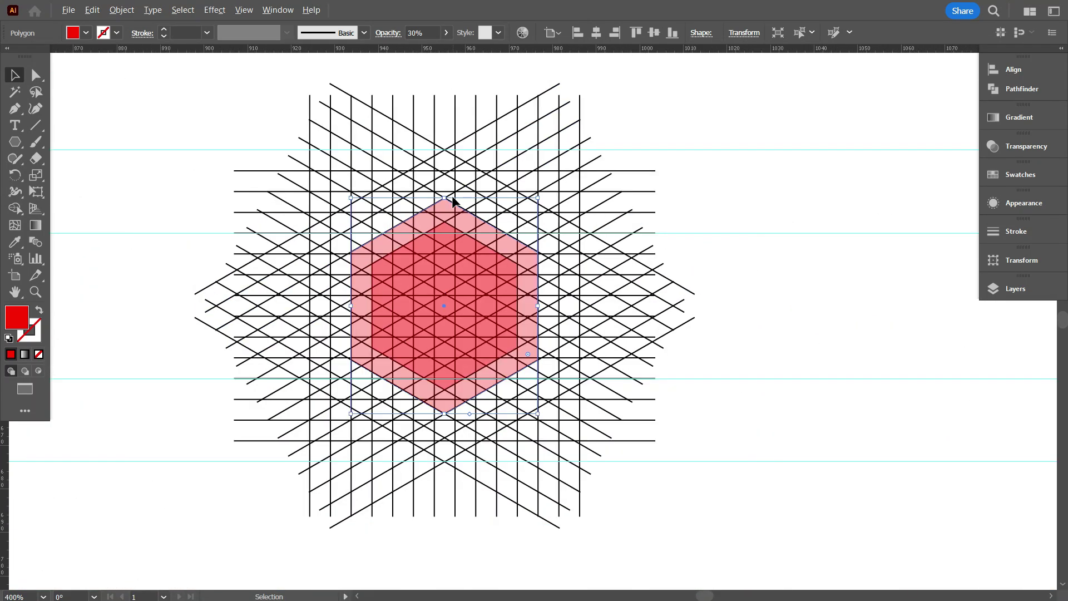
scroll(602, 209, down, 2)
click(712, 267)
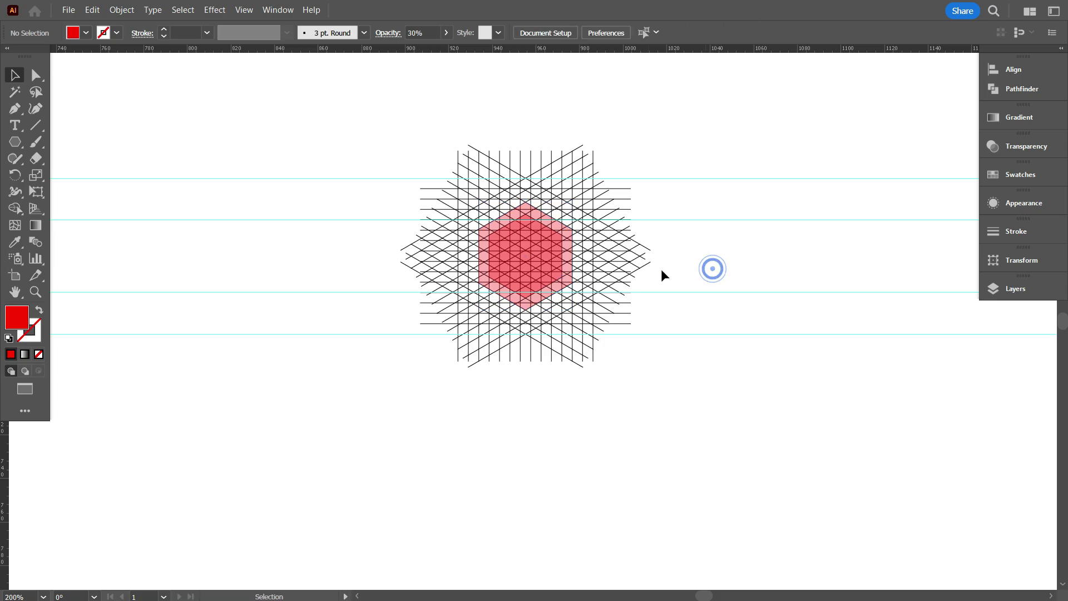
- Draw a circle beside the grid that spans the two outer guides, and swap its red fill to a stroke with no fill
drag(16, 142, 70, 181)
drag(226, 178, 376, 323)
click(15, 74)
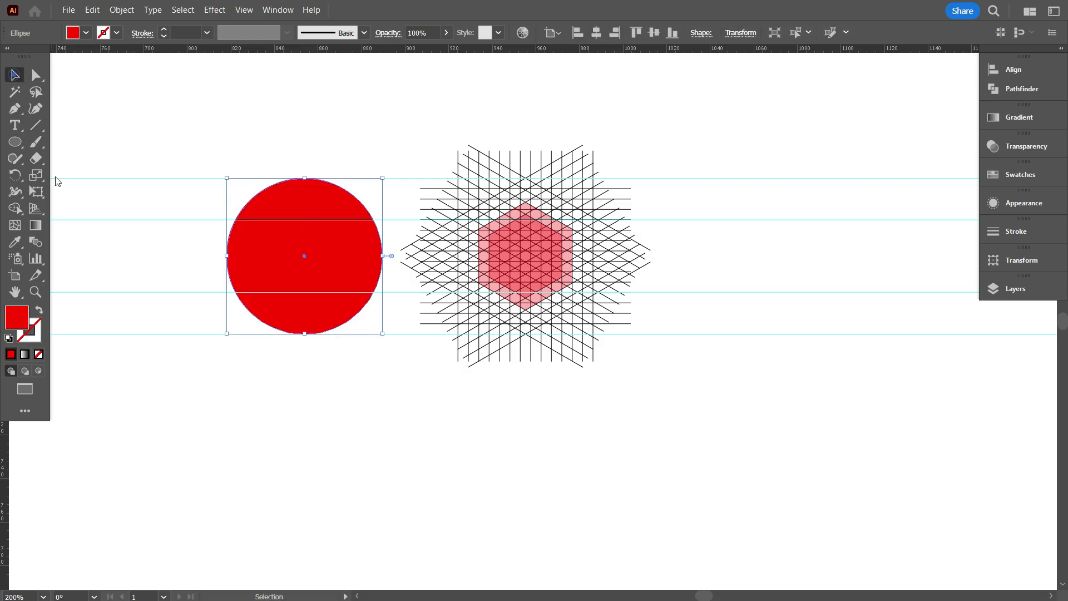
click(39, 310)
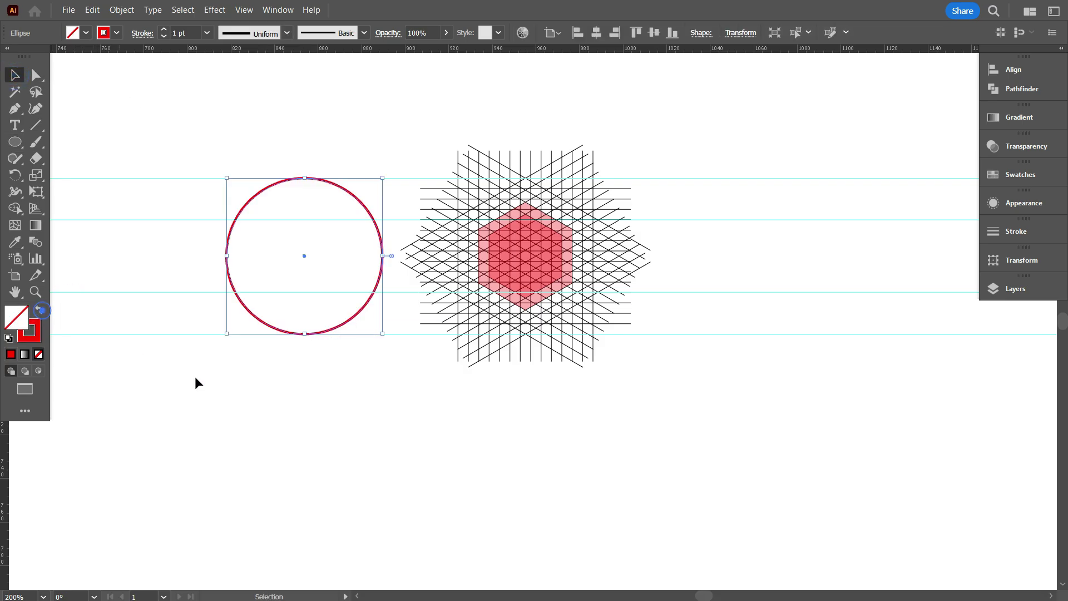
click(182, 349)
scroll(182, 346, up, 1)
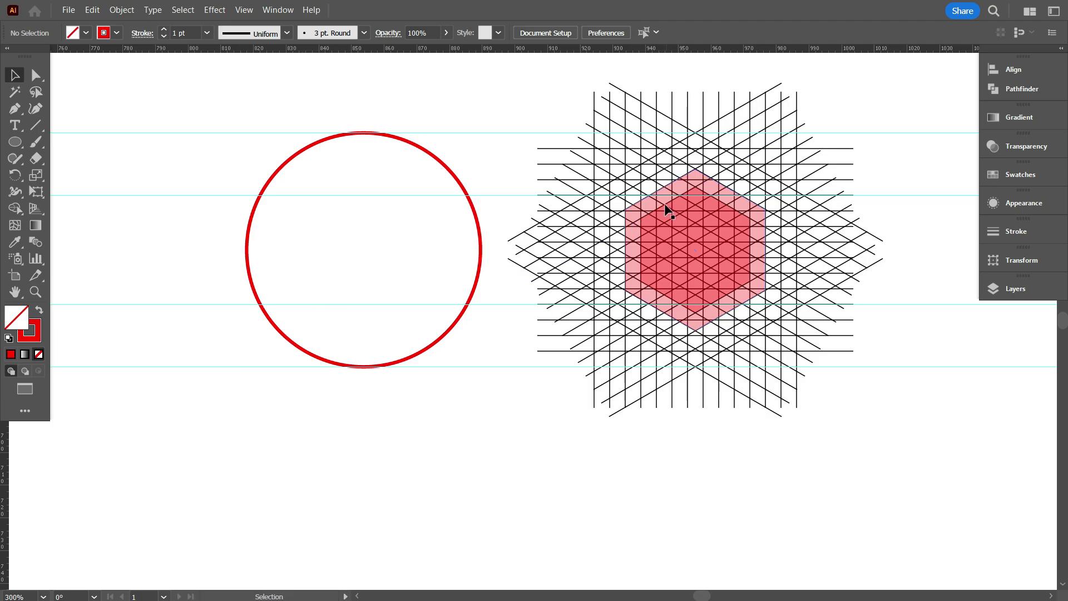
- Center the larger hexagon and the circle horizontally on each other, and move the pair away from the grid
click(650, 210)
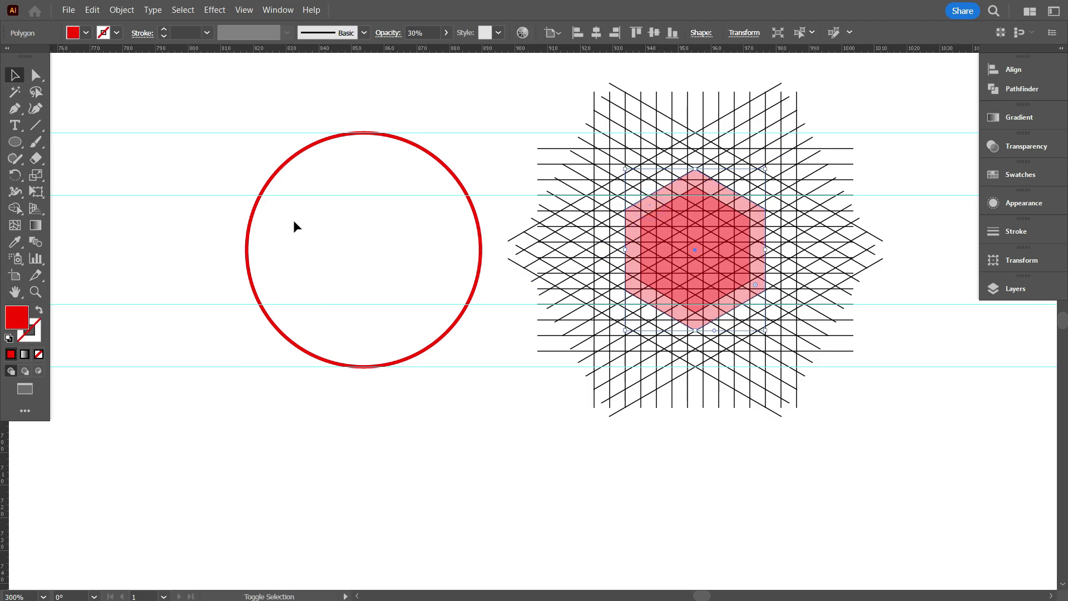
shift+click(281, 223)
click(595, 32)
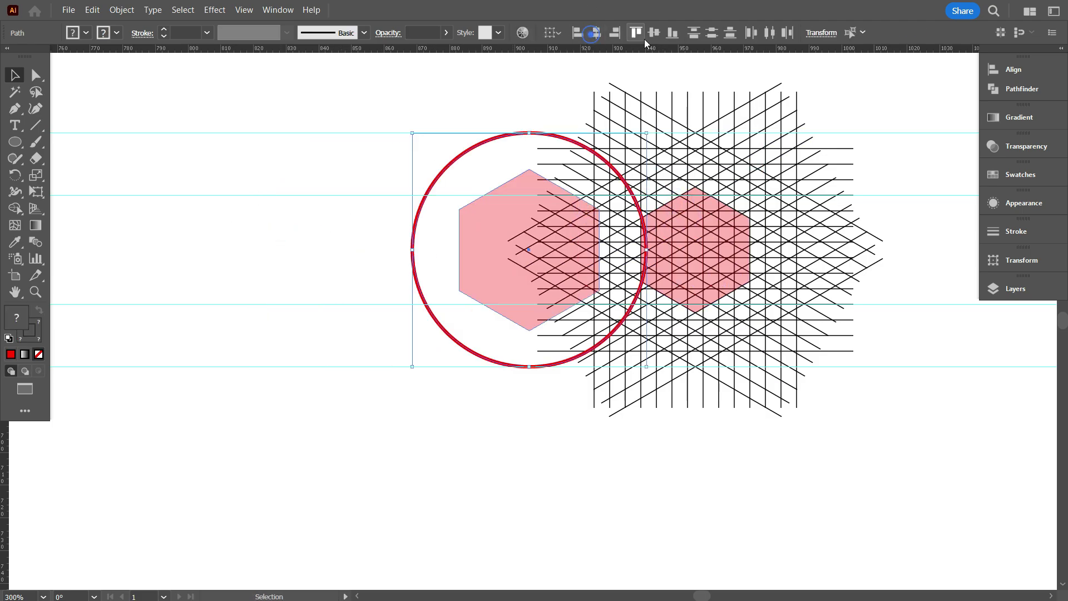
drag(495, 223, 235, 227)
click(327, 440)
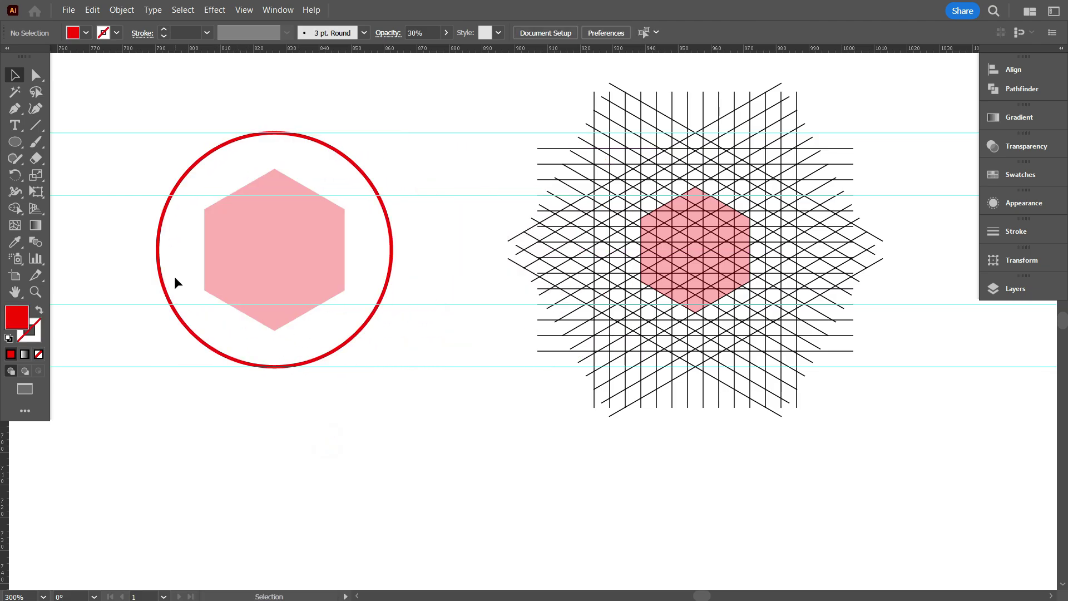
scroll(174, 276, down, 1)
click(261, 390)
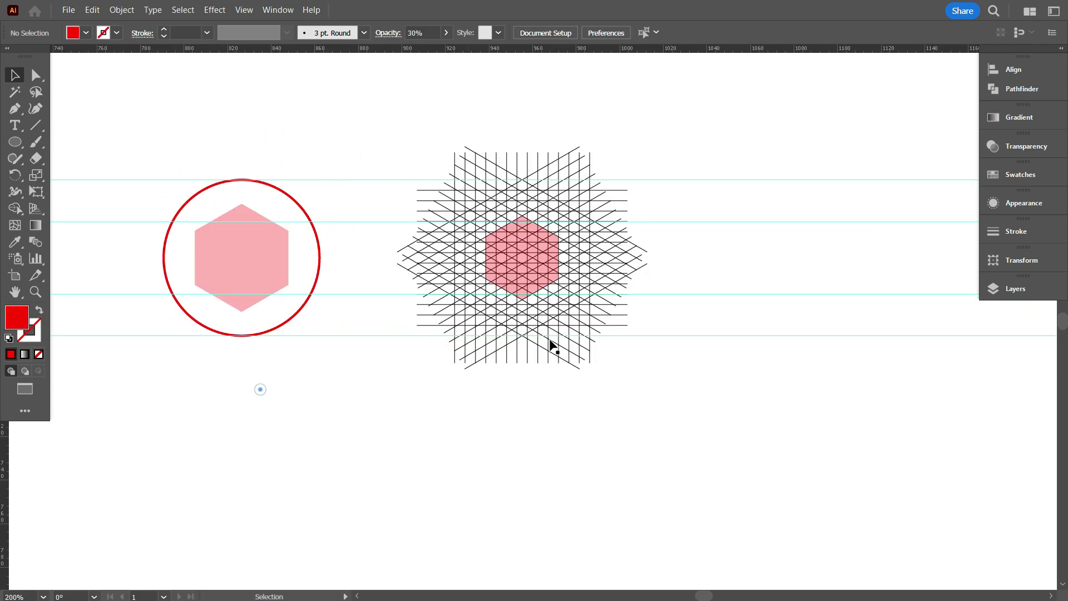
- Set the opacity of the small hexagon on the grid to 10% and deselect it
scroll(650, 350, up, 1)
scroll(407, 301, up, 2)
scroll(450, 262, up, 3)
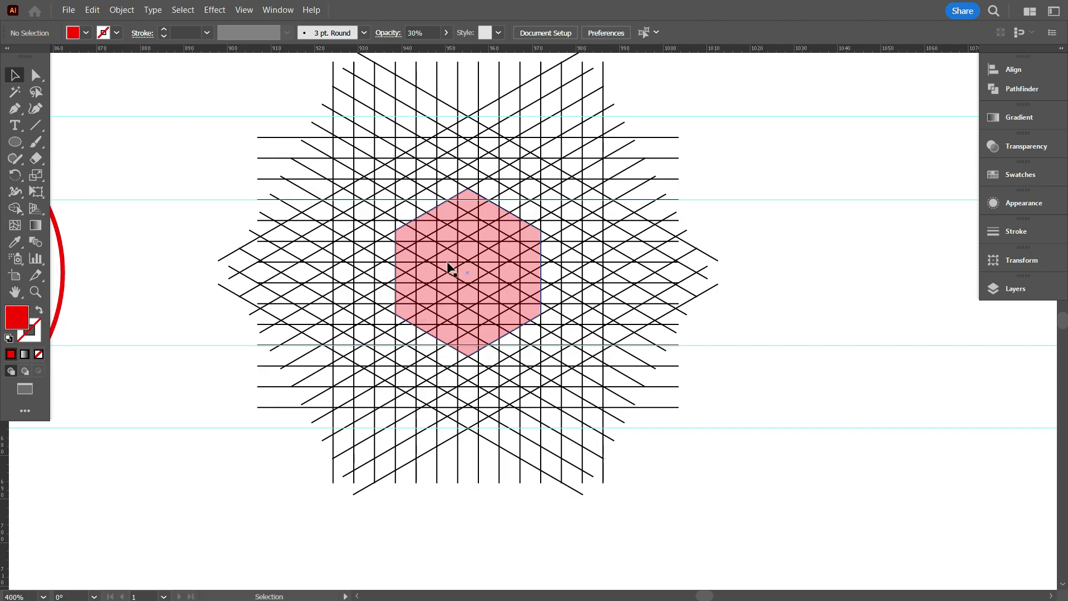
scroll(501, 247, up, 1)
click(511, 247)
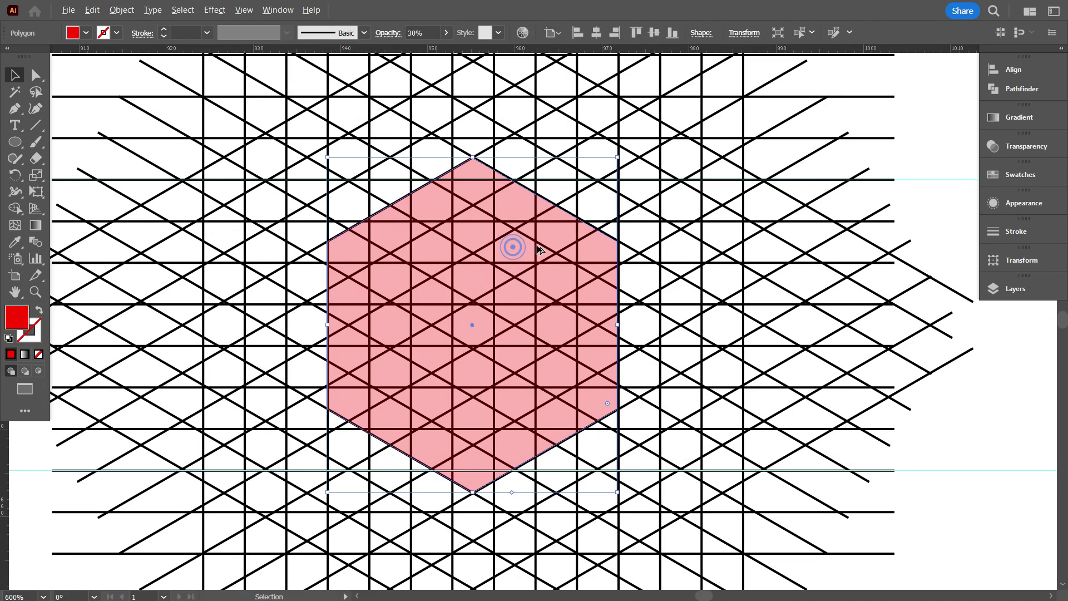
scroll(509, 261, down, 1)
scroll(560, 247, down, 1)
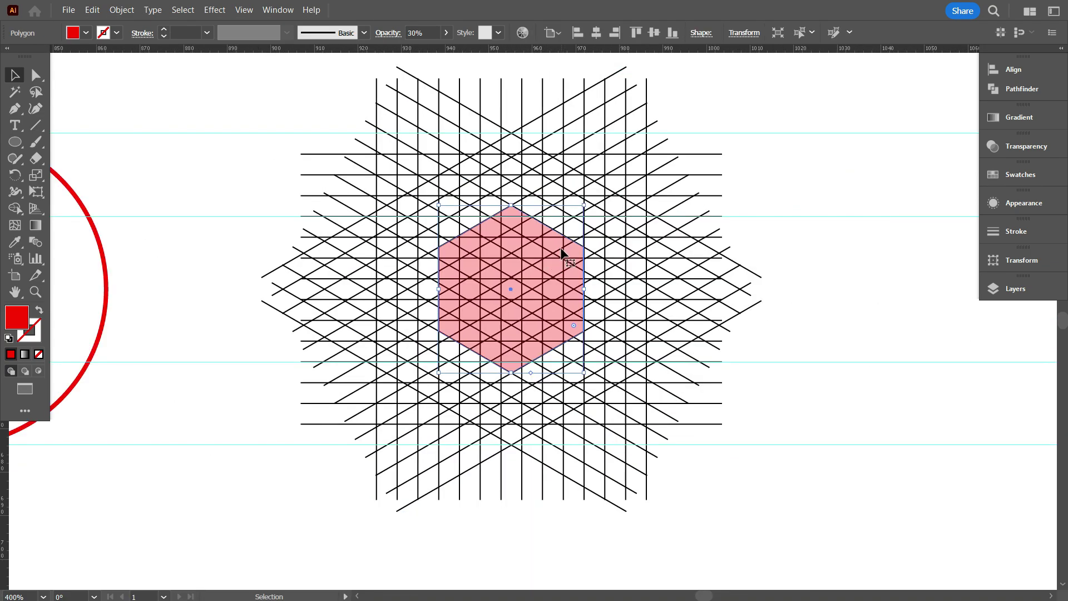
key(Return)
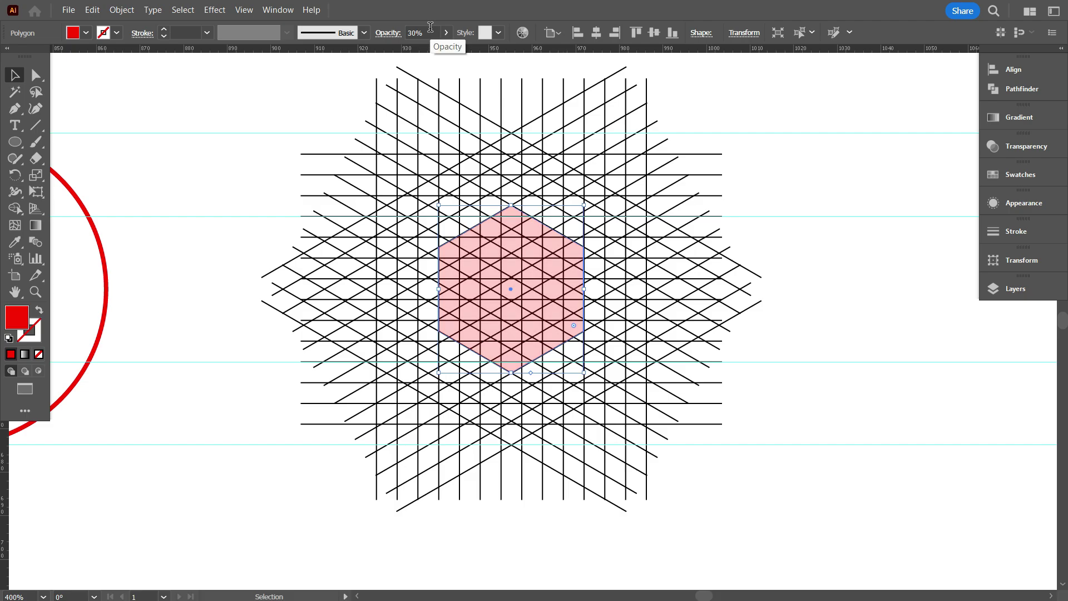
scroll(430, 27, down, 1)
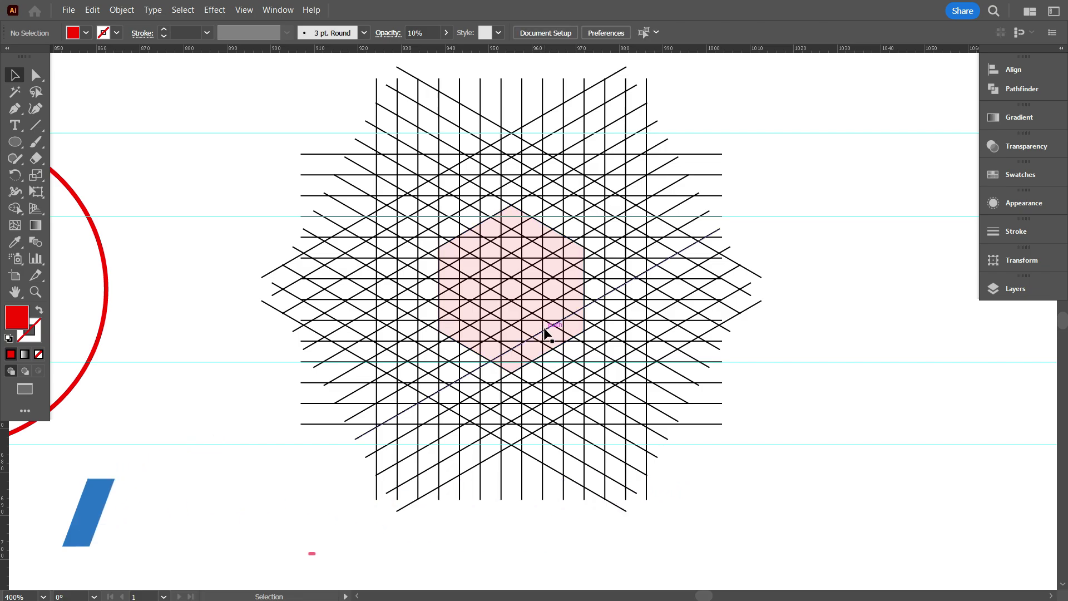
- Select the whole line grid together with the small hexagon and set a black fill with the Shape Builder tool active
scroll(458, 276, down, 1)
drag(335, 138, 686, 429)
scroll(470, 303, up, 3)
scroll(550, 286, up, 1)
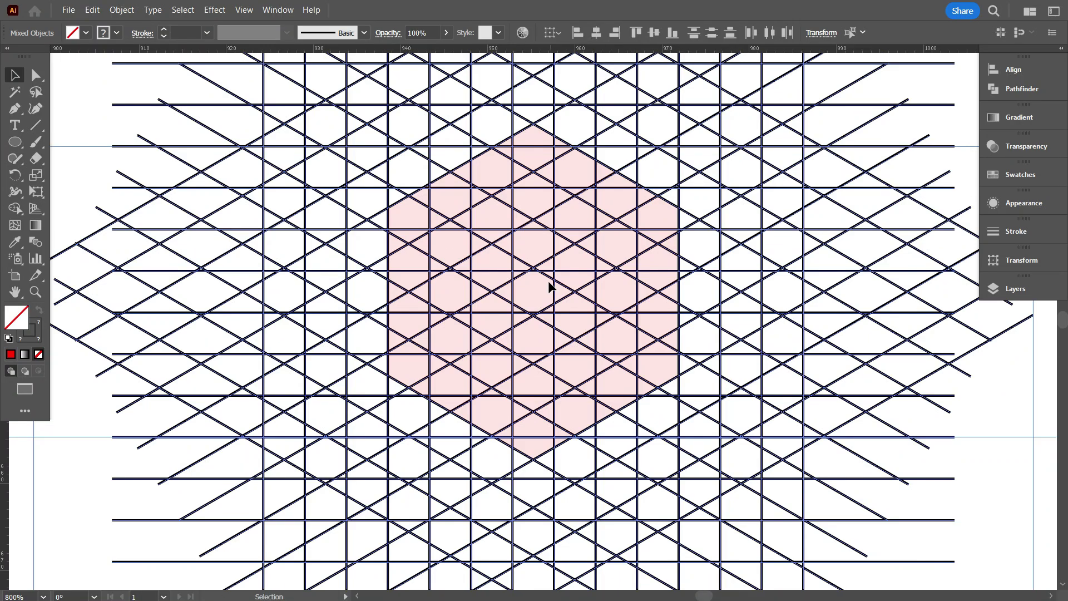
click(16, 209)
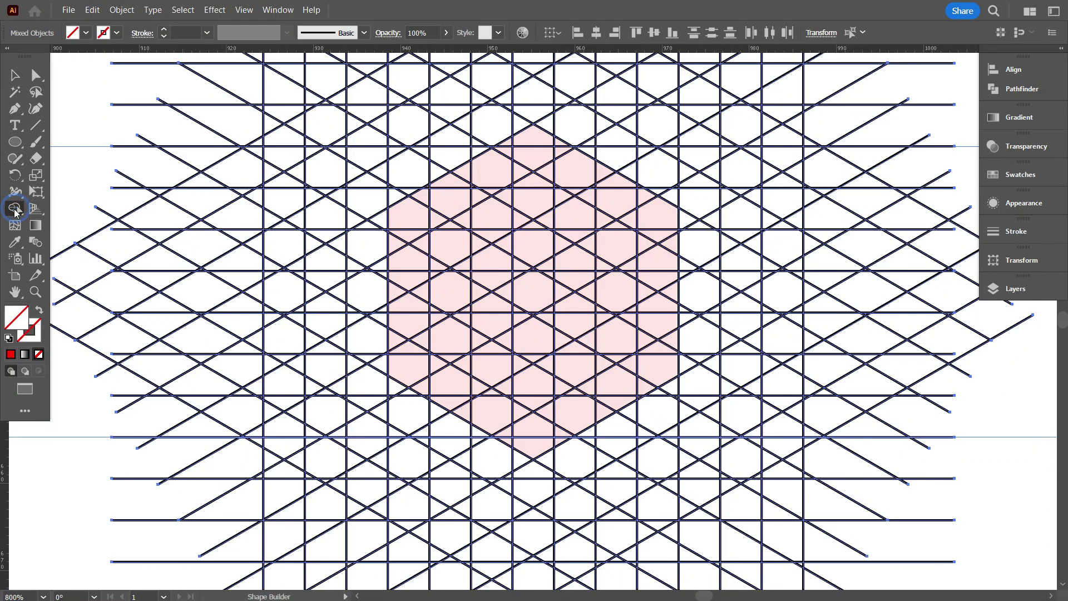
click(87, 33)
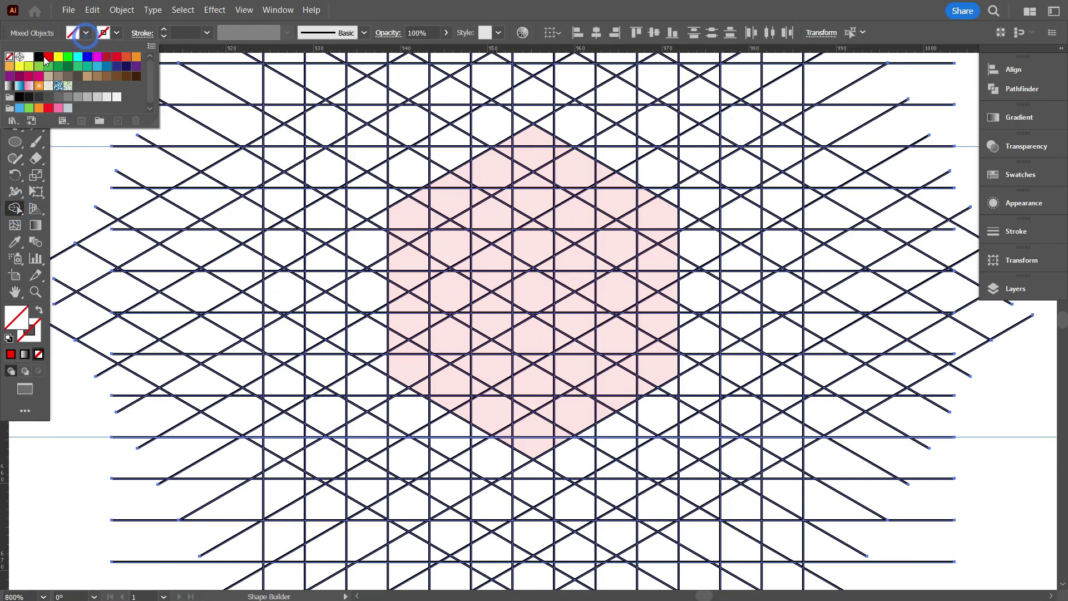
click(39, 57)
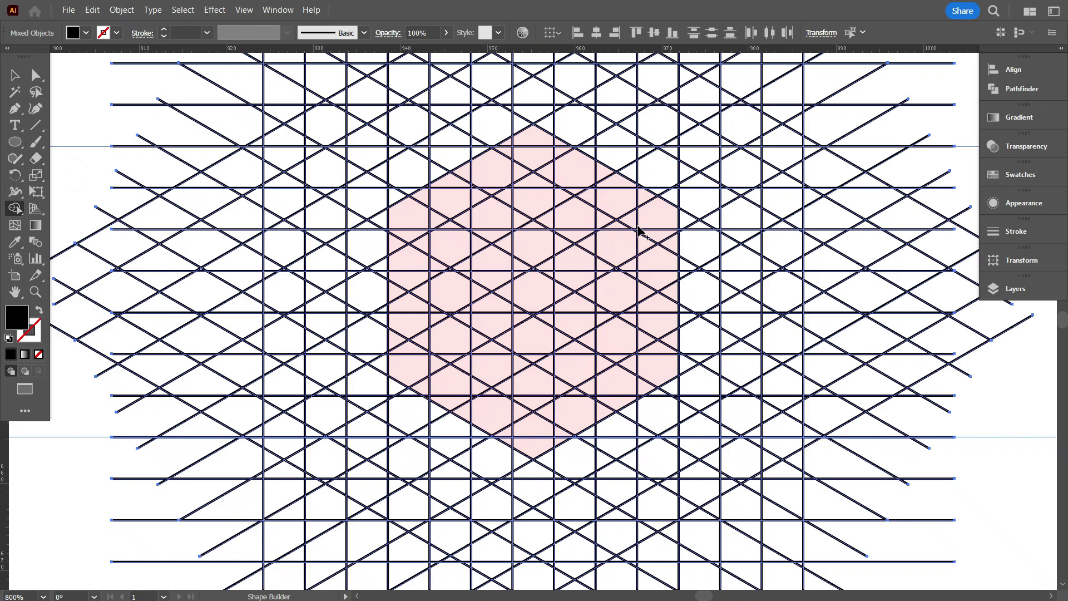
- Merge grid cells into black bands along the hexagon's upper edges and left side, and rough out the inner diagonals of the S
mouse_move(666, 240)
mouse_down()
mouse_move(628, 198)
mouse_move(539, 147)
mouse_move(408, 225)
mouse_up()
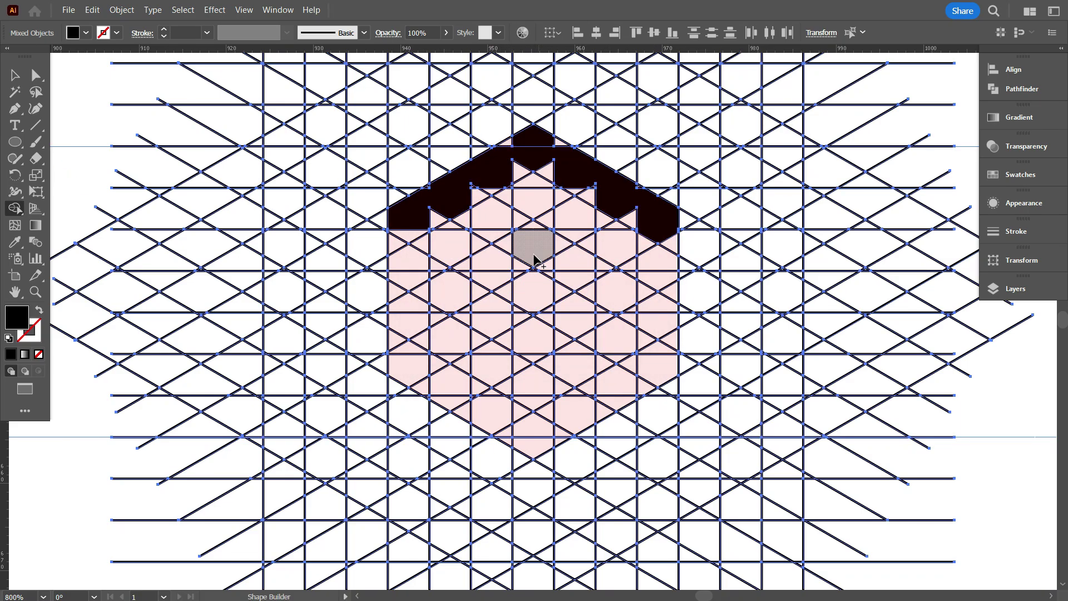
drag(554, 266, 655, 317)
mouse_move(405, 219)
mouse_down()
mouse_move(402, 262)
mouse_move(542, 345)
mouse_up()
mouse_move(657, 328)
mouse_down()
mouse_move(662, 365)
mouse_move(633, 389)
mouse_move(529, 431)
mouse_move(400, 361)
mouse_move(426, 351)
mouse_move(341, 281)
mouse_up()
scroll(415, 356, down, 2)
scroll(422, 346, up, 3)
- Merge the cells along the hexagon's lower edges and right side into one black band joined to the central diagonal
drag(384, 315, 461, 428)
mouse_move(535, 427)
mouse_down()
mouse_move(565, 447)
mouse_move(642, 438)
mouse_move(745, 491)
mouse_move(835, 446)
mouse_up()
scroll(574, 445, down, 4)
scroll(827, 478, up, 3)
drag(829, 494, 707, 529)
scroll(700, 520, down, 3)
scroll(660, 429, up, 3)
drag(752, 312, 729, 368)
mouse_move(729, 294)
mouse_down()
mouse_move(556, 375)
mouse_move(609, 378)
mouse_up()
scroll(715, 355, up, 3)
drag(746, 338, 746, 245)
scroll(750, 386, up, 3)
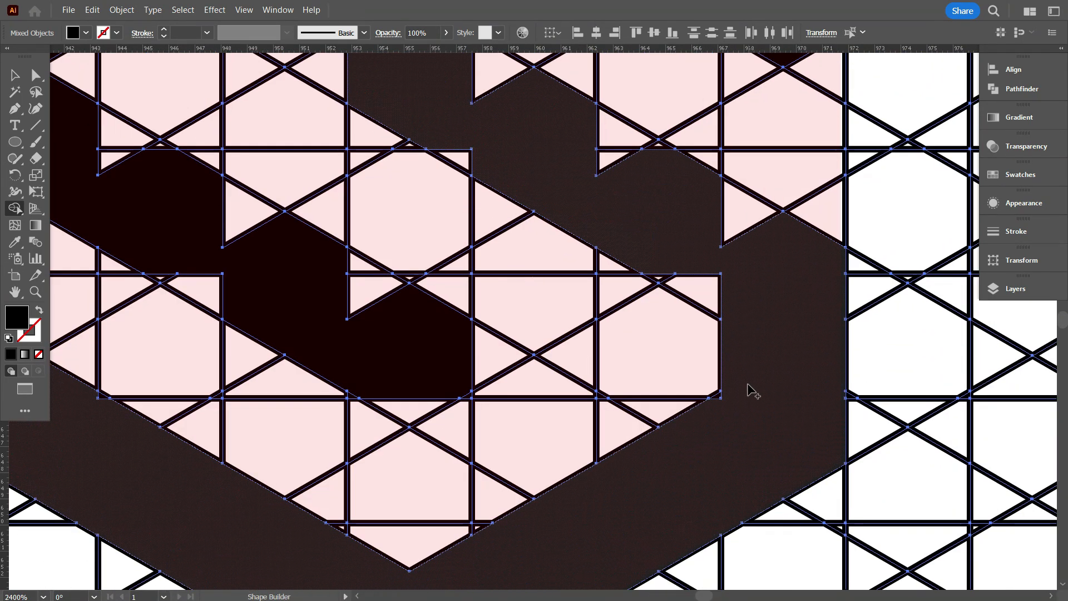
- Fill the notches along the left diagonal and merge it with the band on the hexagon's left side
mouse_move(381, 372)
mouse_down()
mouse_move(406, 406)
mouse_move(460, 352)
mouse_move(338, 257)
mouse_move(126, 143)
mouse_up()
drag(167, 263, 209, 287)
scroll(418, 364, down, 2)
scroll(311, 328, up, 1)
scroll(211, 274, up, 1)
drag(252, 209, 245, 284)
drag(256, 216, 334, 179)
scroll(421, 117, up, 2)
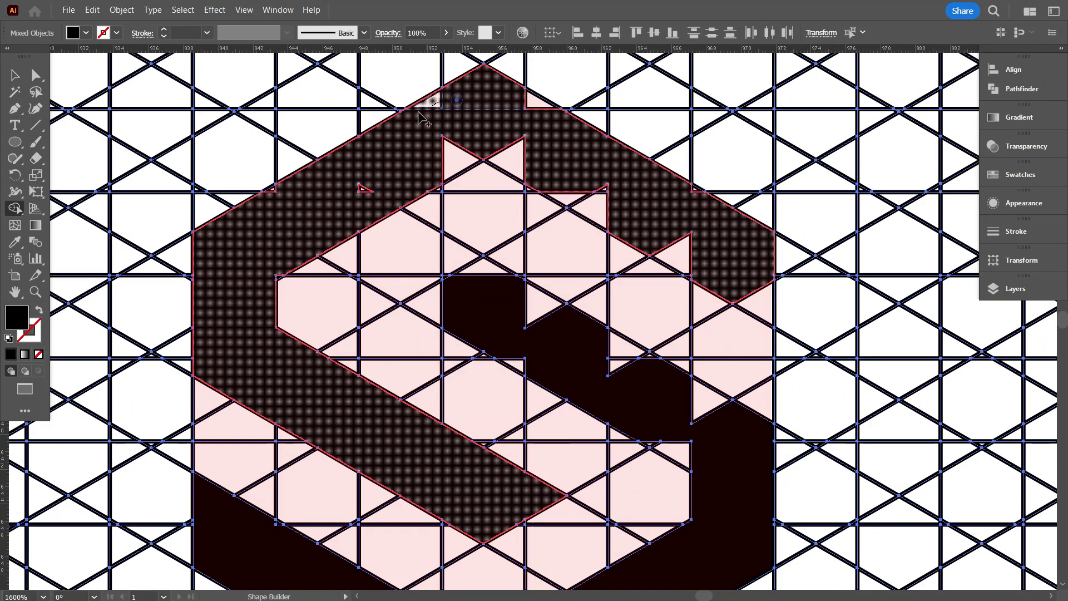
- Merge the leftover small triangles and notches into the black band along the hexagon's two upper edges
drag(273, 193, 273, 194)
scroll(279, 276, up, 2)
drag(289, 256, 281, 306)
drag(372, 192, 389, 190)
scroll(388, 190, down, 2)
mouse_move(451, 145)
mouse_down()
mouse_move(548, 140)
mouse_move(764, 246)
mouse_move(824, 289)
mouse_move(793, 227)
mouse_up()
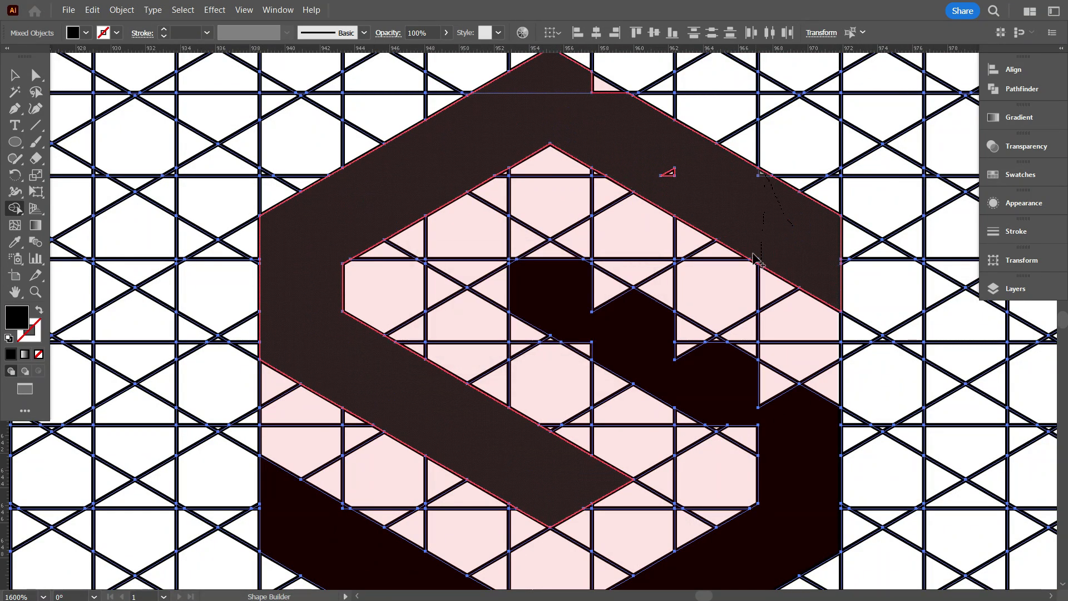
mouse_move(643, 149)
mouse_down()
mouse_move(589, 85)
mouse_move(622, 157)
mouse_up()
scroll(431, 153, down, 1)
scroll(356, 219, down, 2)
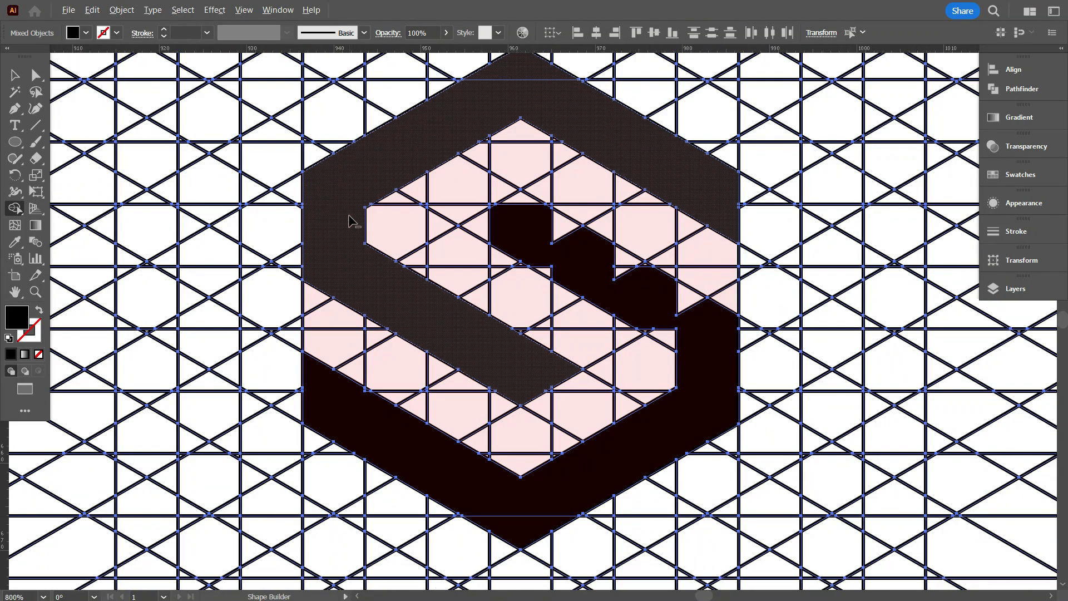
- Fill the remaining notches of the central diagonal so the lower piece of the S has straight edges
scroll(356, 222, right, 6)
scroll(523, 283, up, 1)
mouse_move(544, 287)
mouse_down()
mouse_move(316, 139)
mouse_move(262, 175)
mouse_move(350, 226)
mouse_up()
mouse_move(483, 312)
mouse_down()
mouse_move(484, 250)
mouse_move(556, 319)
mouse_up()
scroll(556, 320, down, 1)
scroll(603, 255, up, 1)
scroll(640, 267, down, 2)
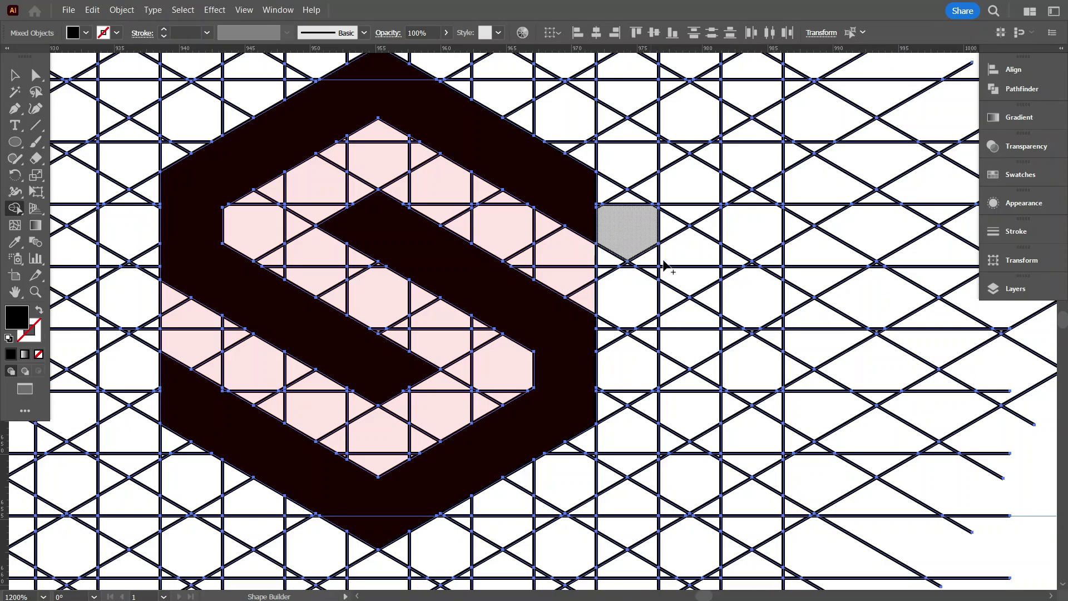
scroll(692, 287, down, 5)
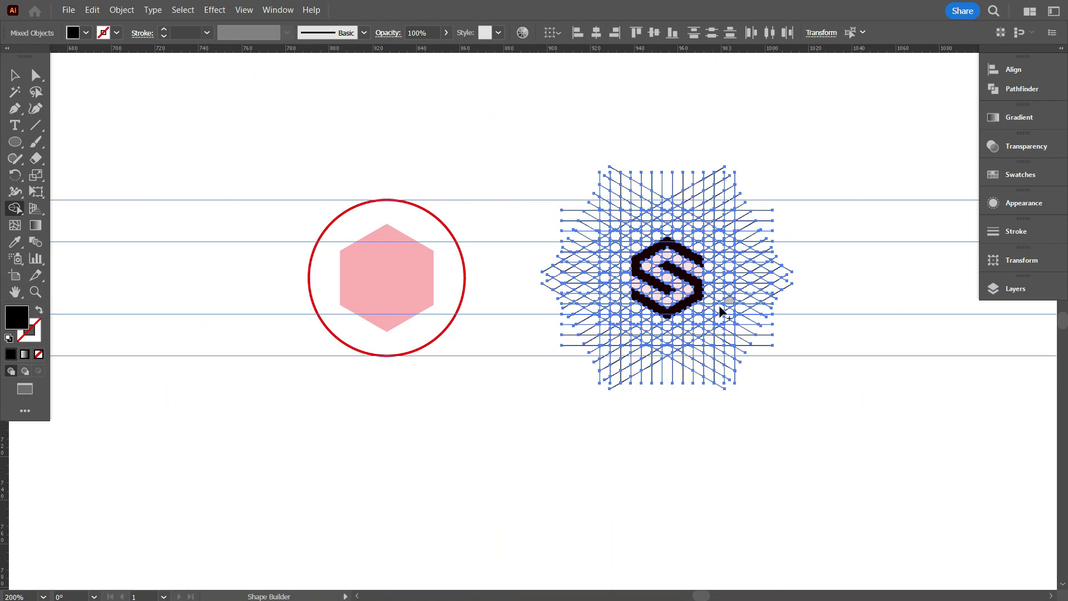
- Switch to the Selection tool, shift the grid with the black S slightly down from the pale hexagon, and deselect
scroll(546, 307, up, 1)
click(11, 81)
click(252, 90)
mouse_move(705, 313)
mouse_down()
mouse_move(728, 273)
mouse_move(777, 312)
mouse_move(715, 346)
mouse_up()
click(506, 435)
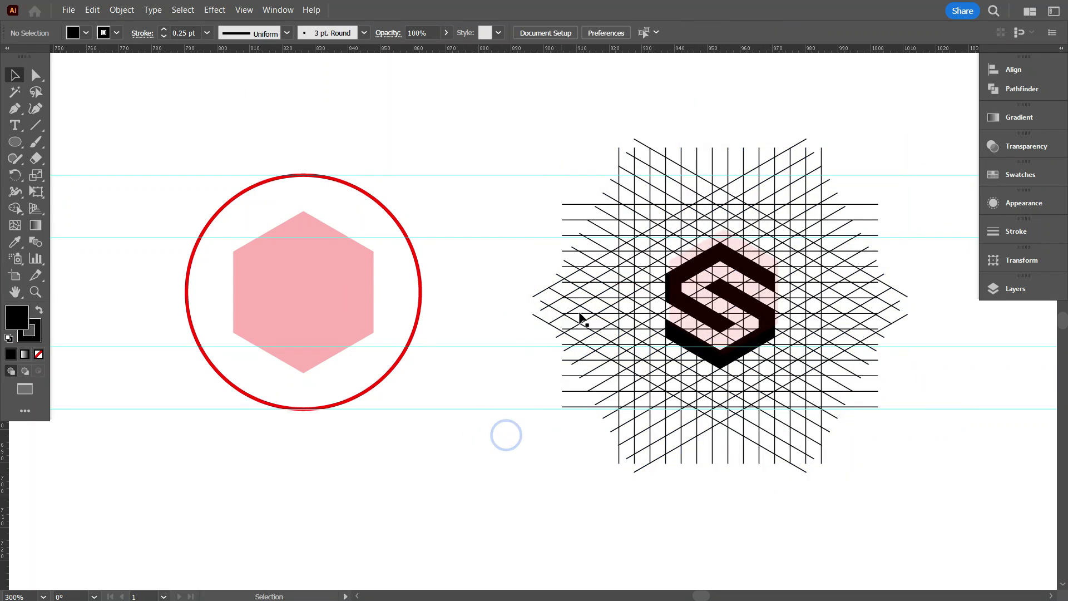
- Ungroup the grid artwork that contains the black S, and deselect it
click(693, 313)
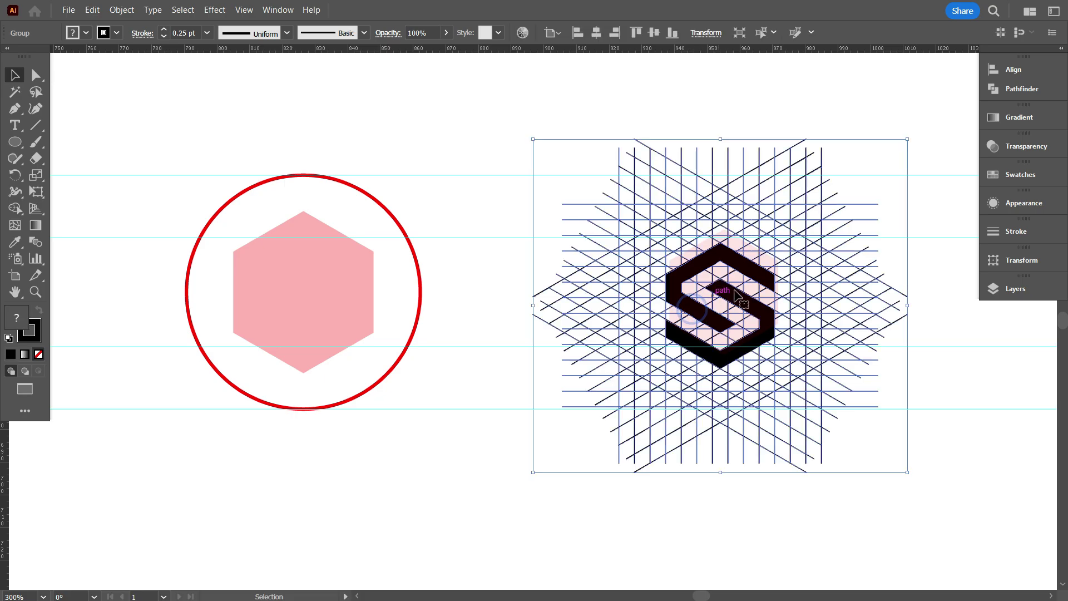
scroll(773, 293, up, 1)
right_click(668, 170)
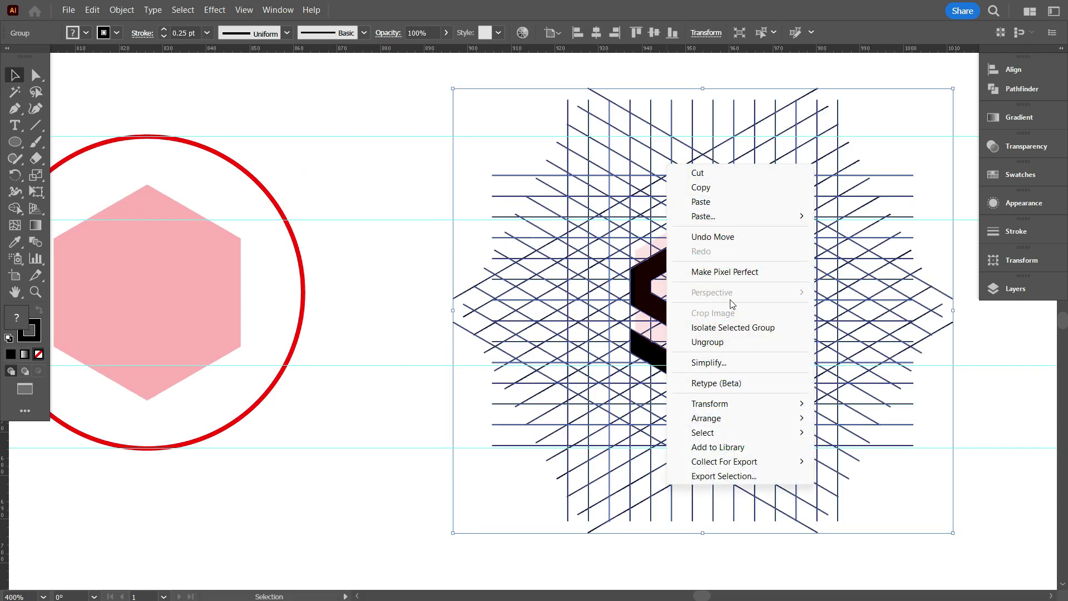
click(722, 340)
click(410, 271)
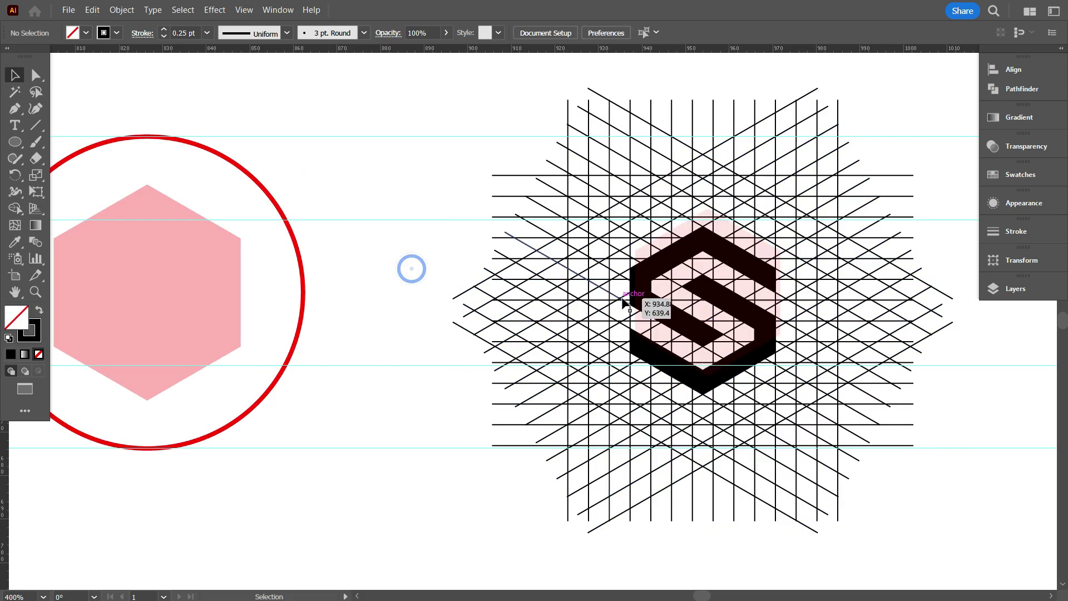
- Select both black pieces of the S and move them out of the grid to the far side of the red circle
click(645, 302)
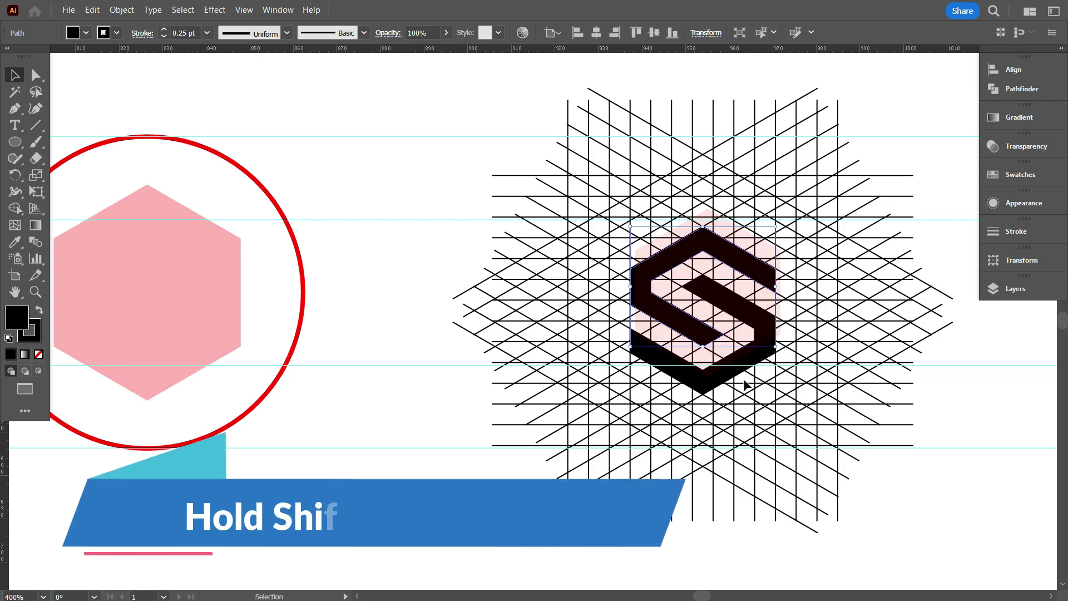
shift+click(716, 380)
scroll(716, 380, down, 2)
drag(719, 365, 245, 349)
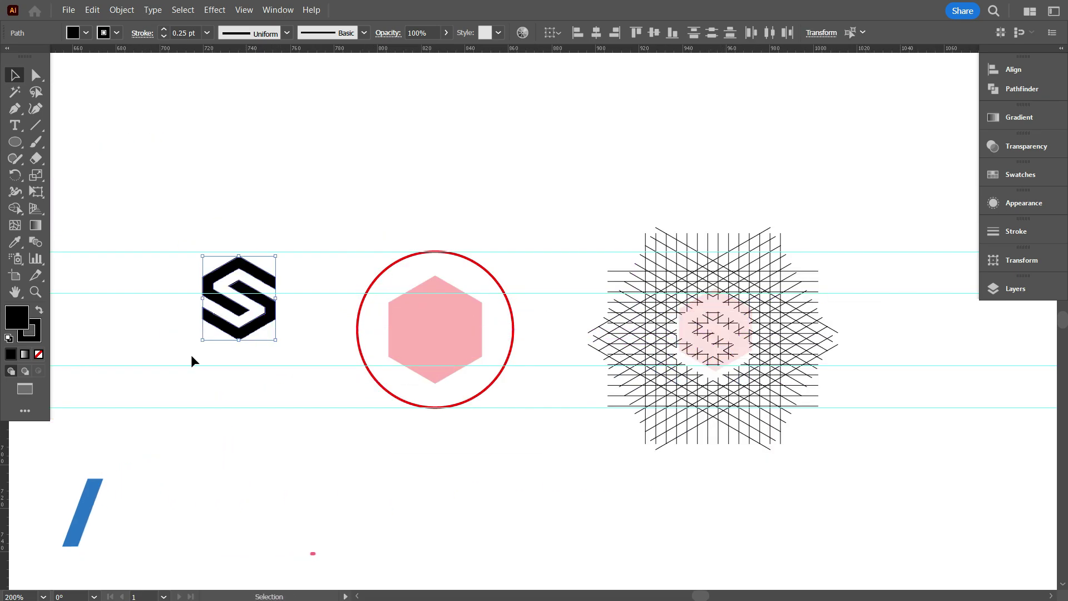
scroll(174, 322, up, 2)
scroll(231, 302, up, 1)
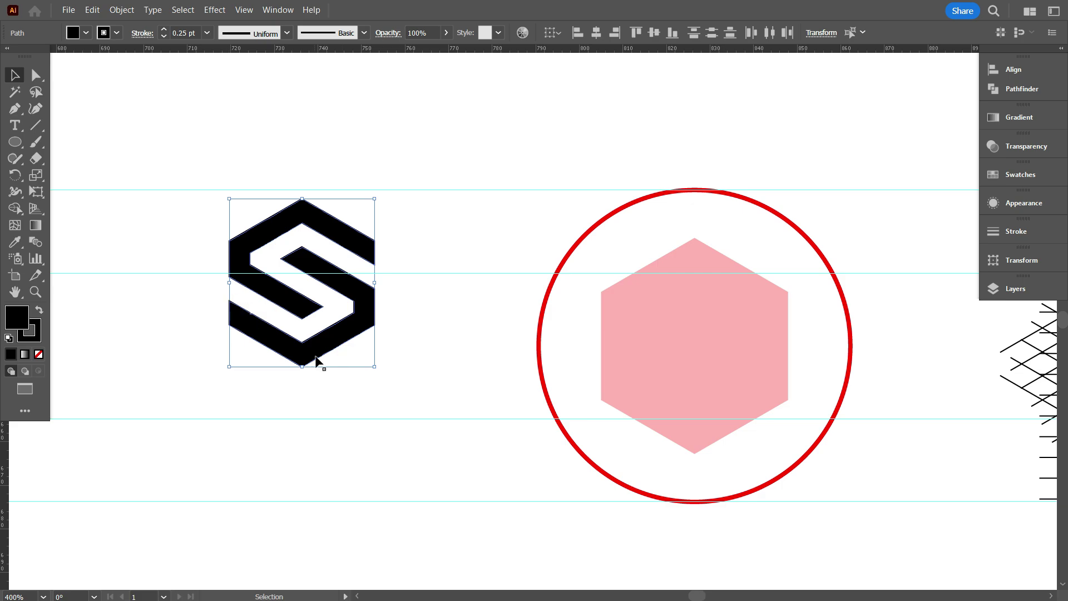
- Open the stroke color swatches for the two black S pieces
click(207, 33)
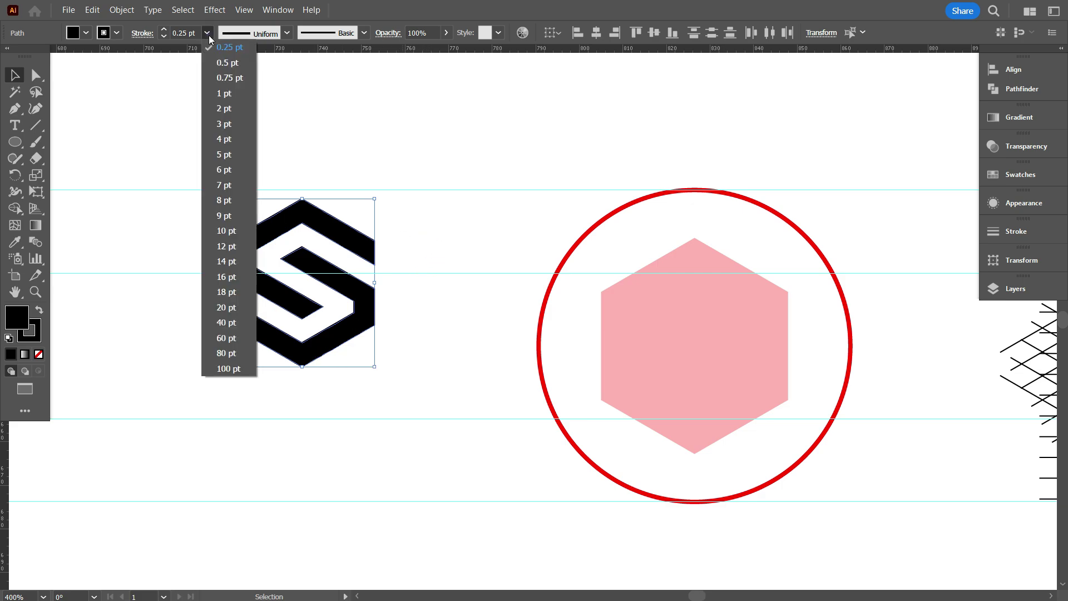
click(177, 39)
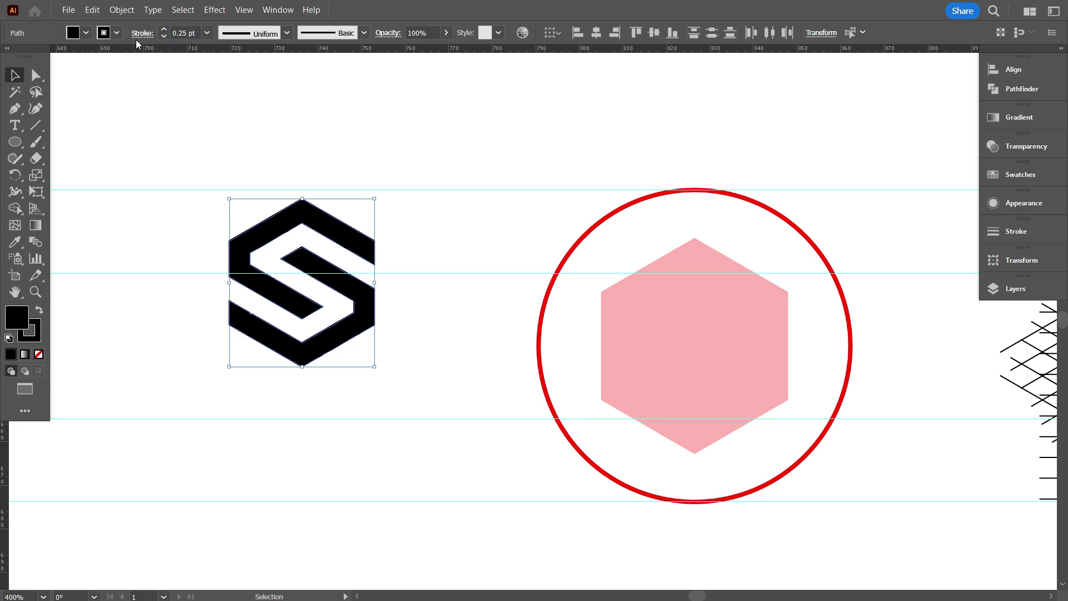
click(116, 34)
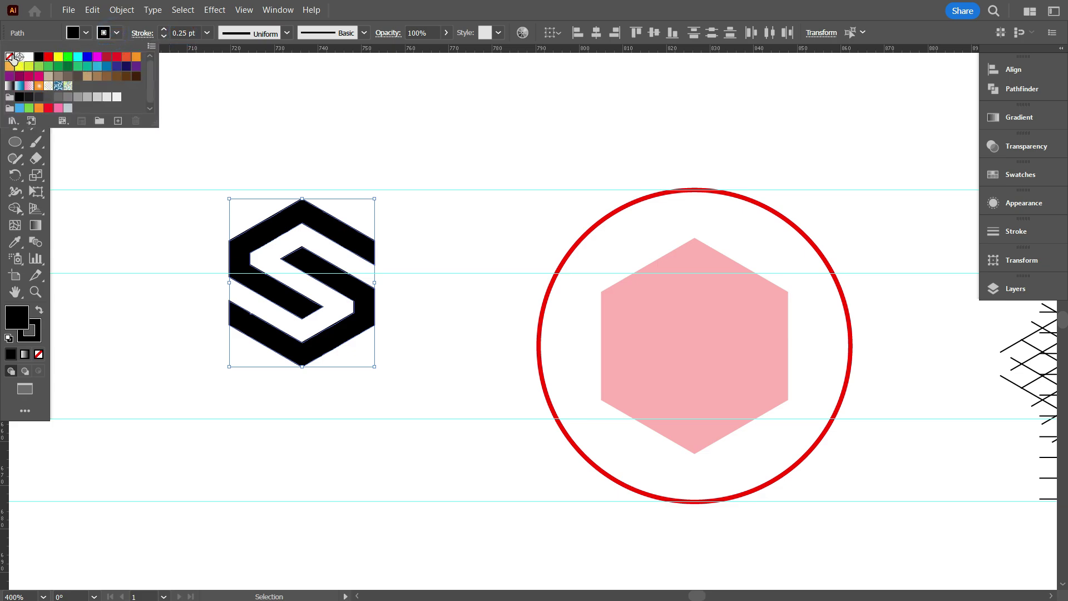
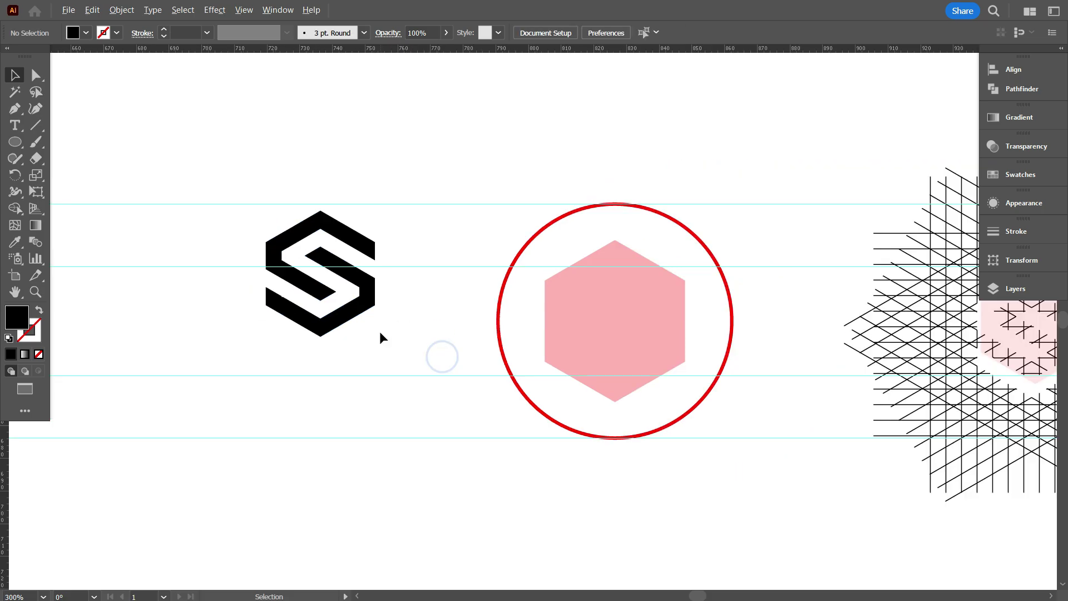
- Move the black S farther away from the red circle and deselect it
scroll(689, 380, up, 1)
scroll(273, 288, down, 2)
drag(252, 275, 147, 322)
click(280, 301)
- With the Rectangle tool, draw a black rectangle one grid column wide between the grid's two outermost vertical lines nearest the circle
scroll(560, 331, up, 1)
drag(720, 309, 669, 316)
scroll(718, 309, right, 1)
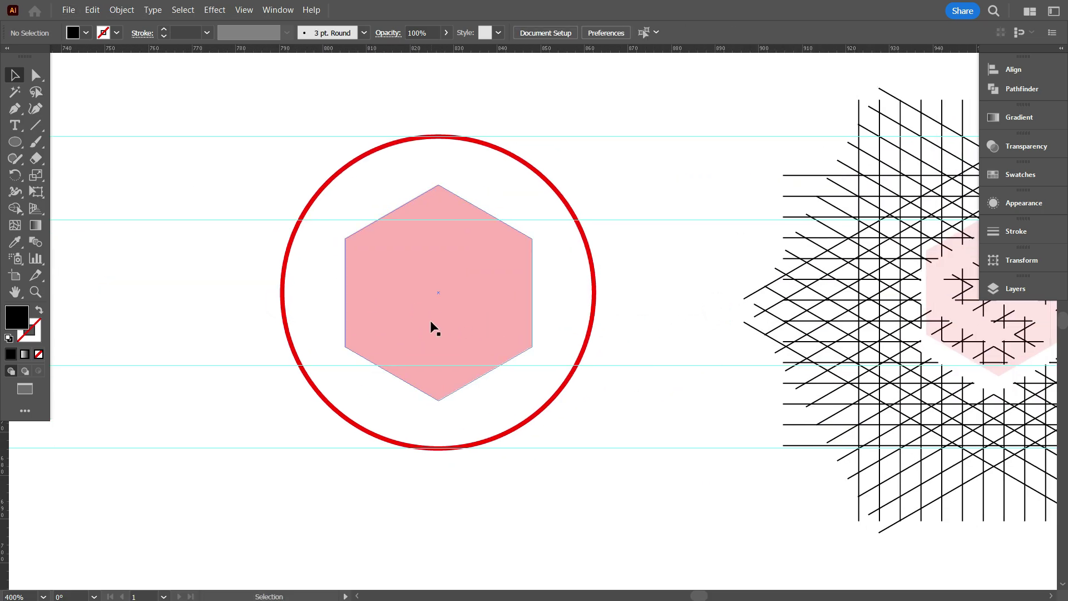
scroll(679, 290, right, 1)
scroll(819, 183, up, 3)
scroll(820, 185, up, 3)
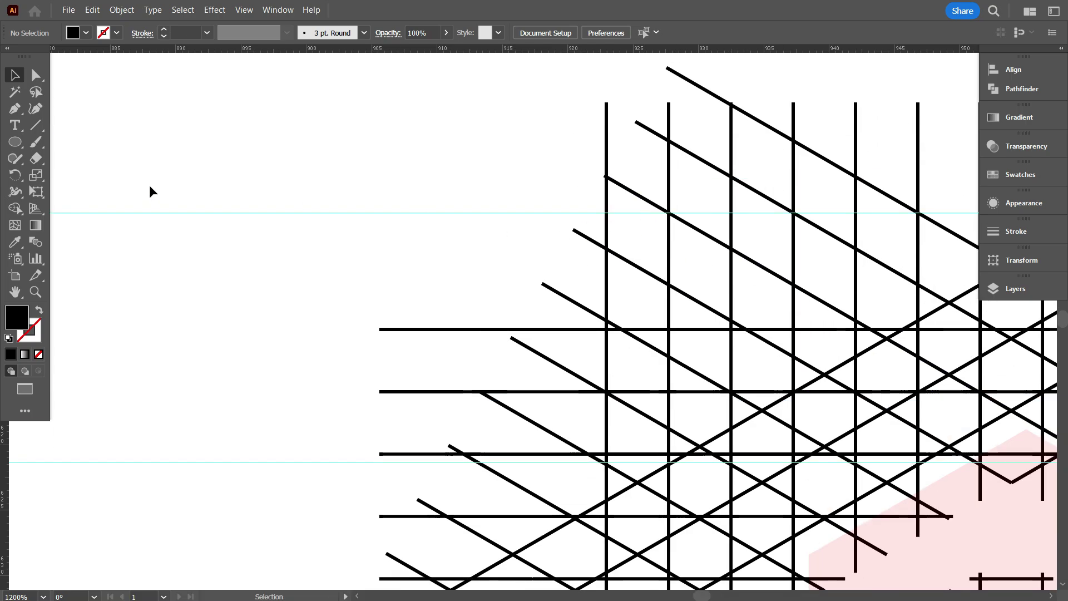
drag(14, 149, 87, 140)
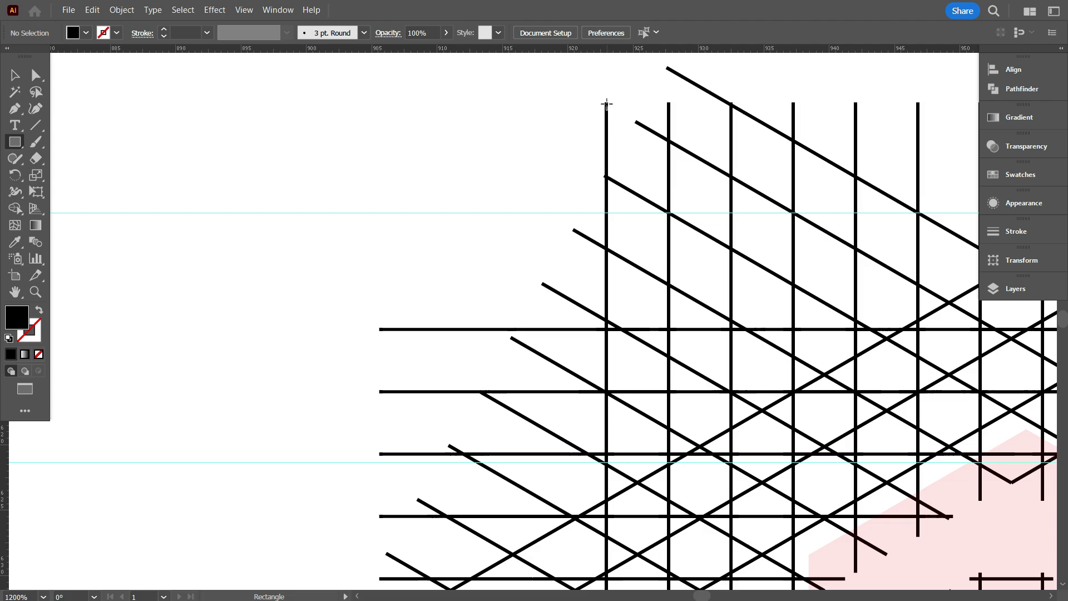
scroll(617, 148, up, 1)
drag(603, 143, 685, 305)
scroll(690, 234, down, 5)
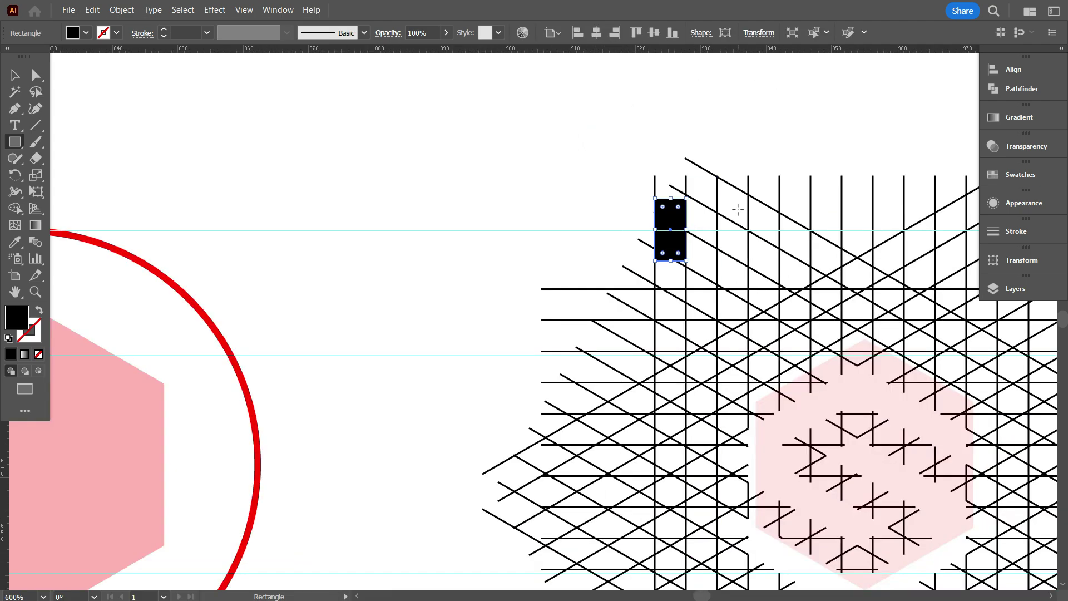
- Move the black rectangle out of the grid into the empty space beside the red circle and deselect it
click(17, 76)
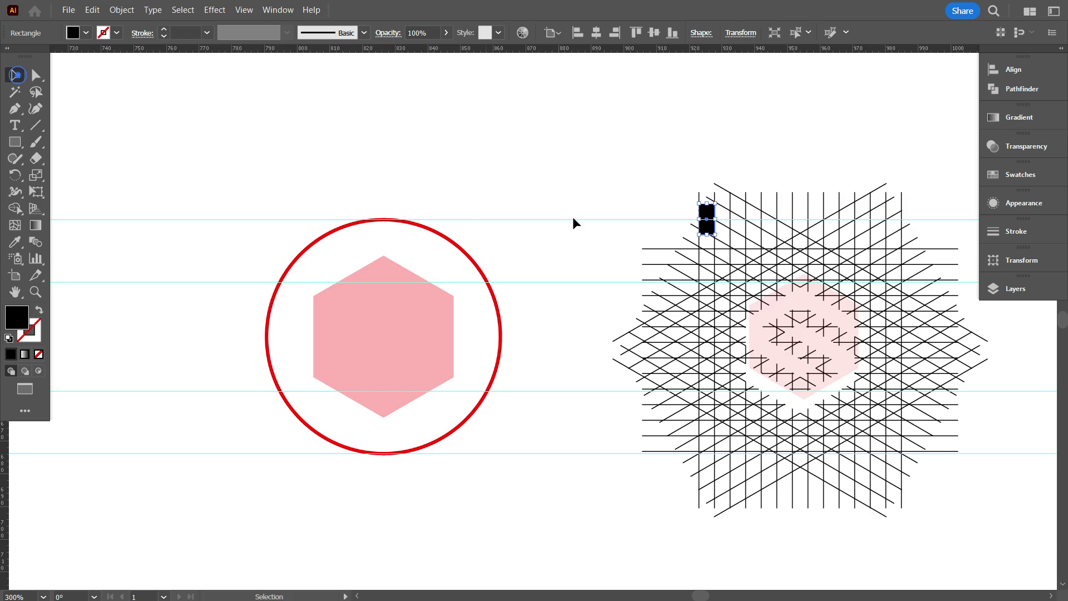
scroll(710, 224, up, 1)
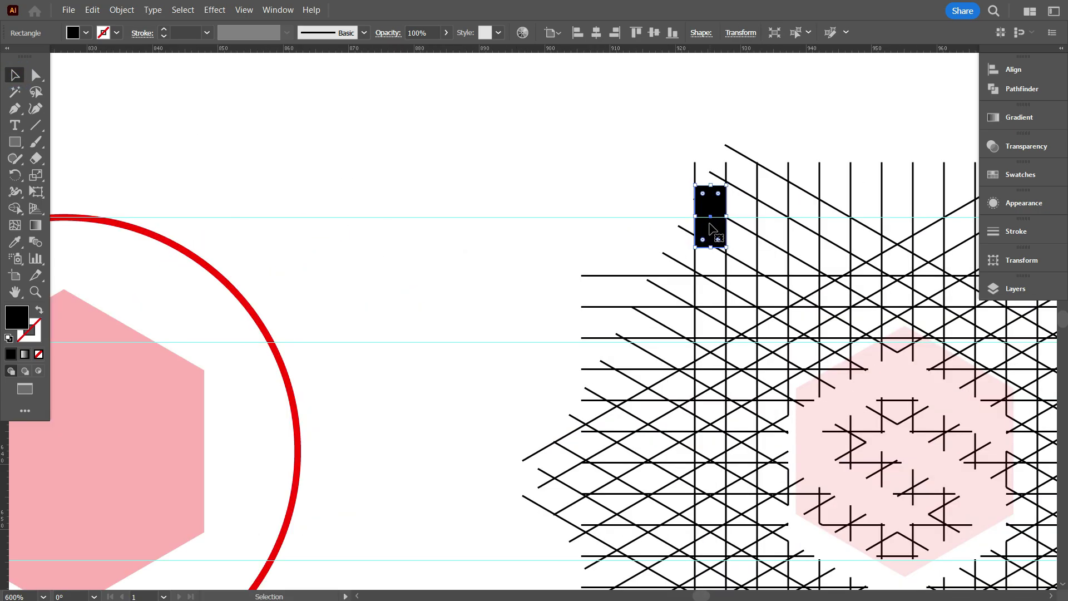
drag(710, 221, 461, 309)
scroll(455, 304, down, 3)
click(477, 272)
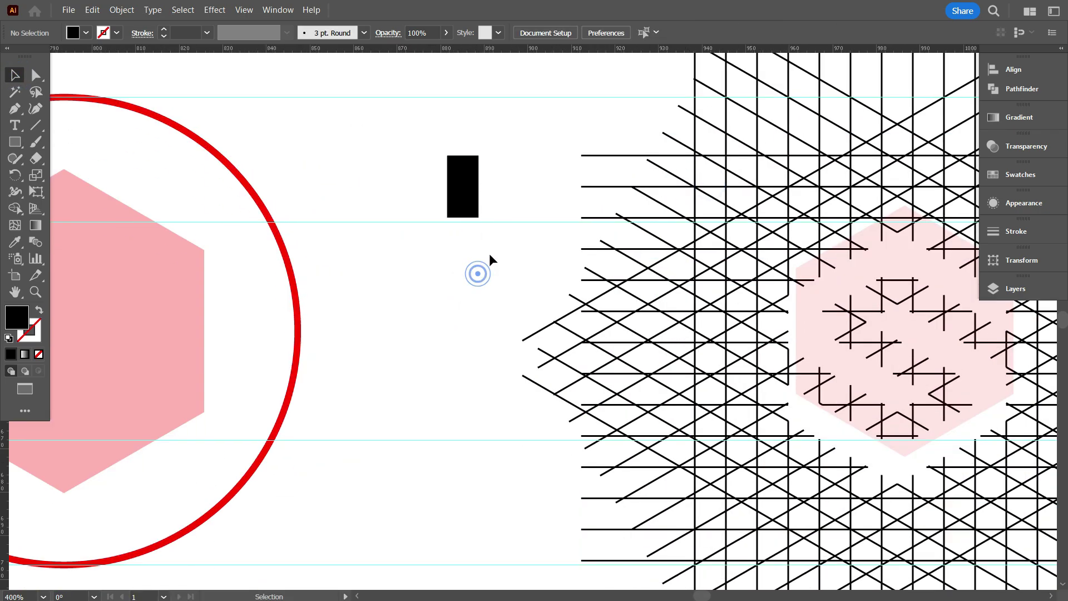
- Stretch the black rectangle downward into a long vertical bar slightly taller than the pink hexagon
scroll(489, 253, down, 1)
click(476, 219)
drag(474, 261, 476, 426)
scroll(515, 315, down, 2)
click(506, 304)
- Narrow the black bar to half its width by bringing one side edge to its center, and deselect it
scroll(472, 294, up, 3)
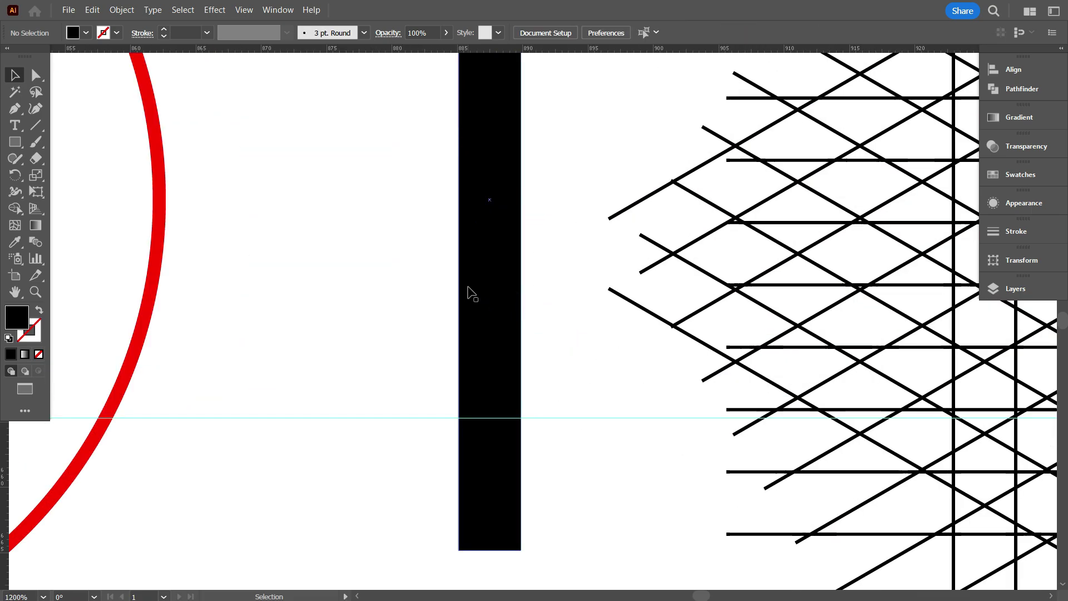
click(503, 251)
scroll(523, 259, up, 2)
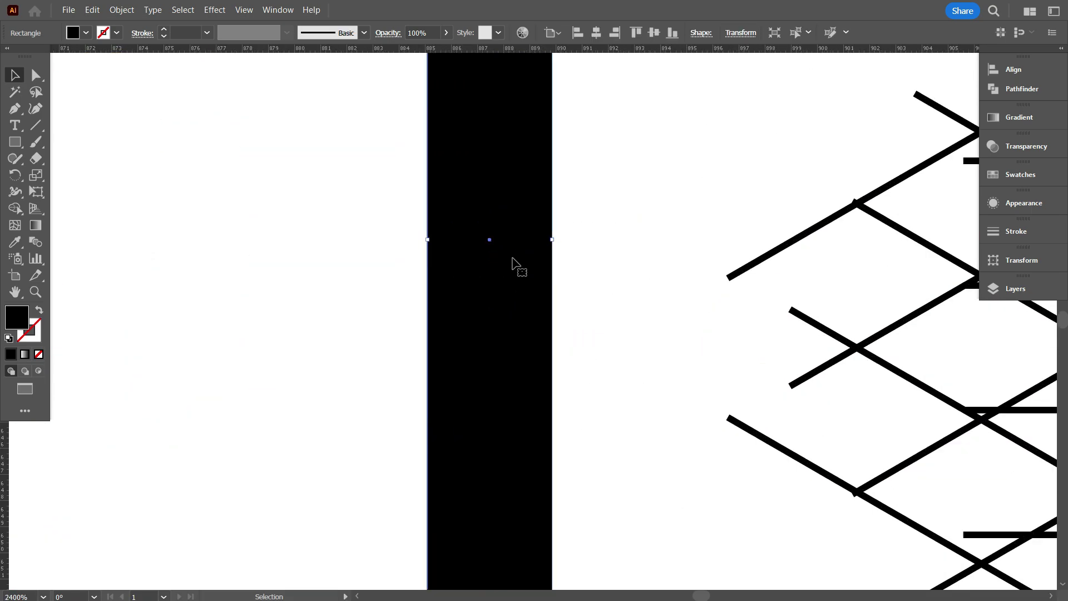
drag(553, 242, 489, 240)
click(558, 251)
scroll(563, 249, down, 6)
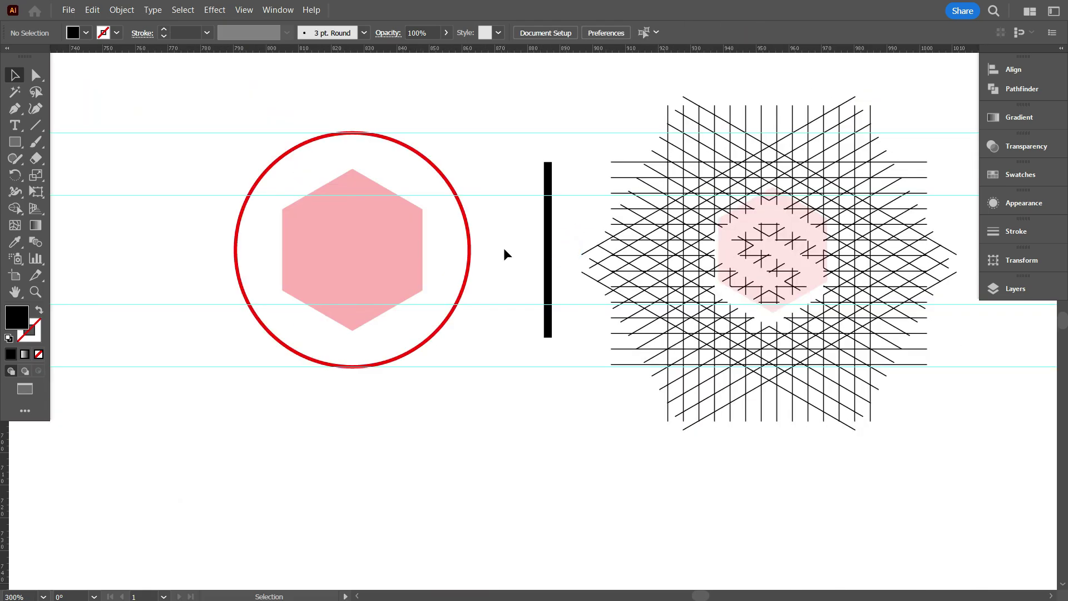
- Set the opacity of the hexagon inside the circle to 100% and deselect it
click(503, 248)
click(395, 247)
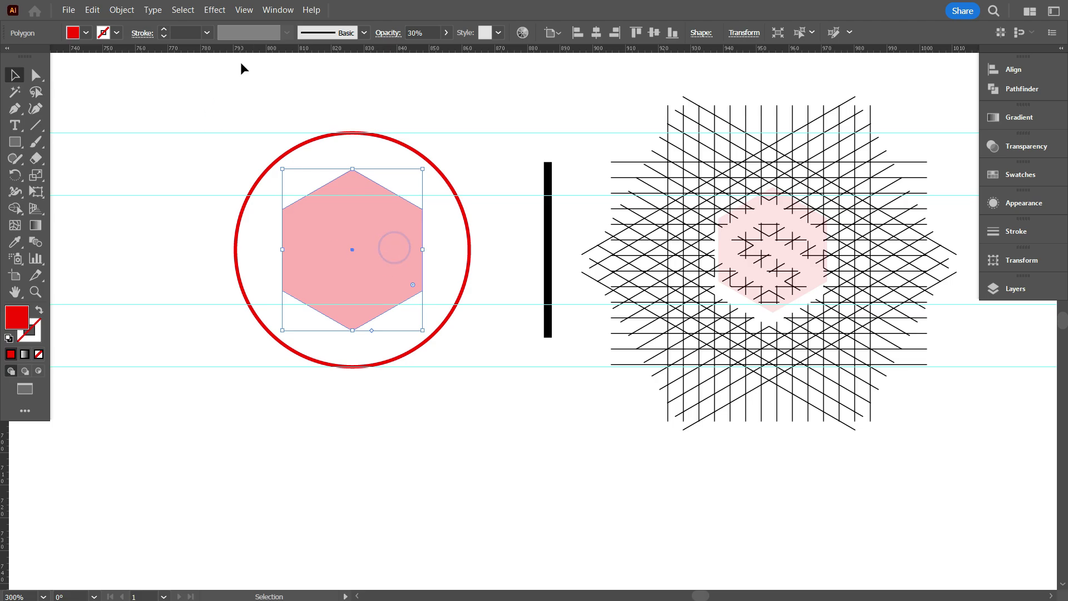
scroll(427, 32, up, 7)
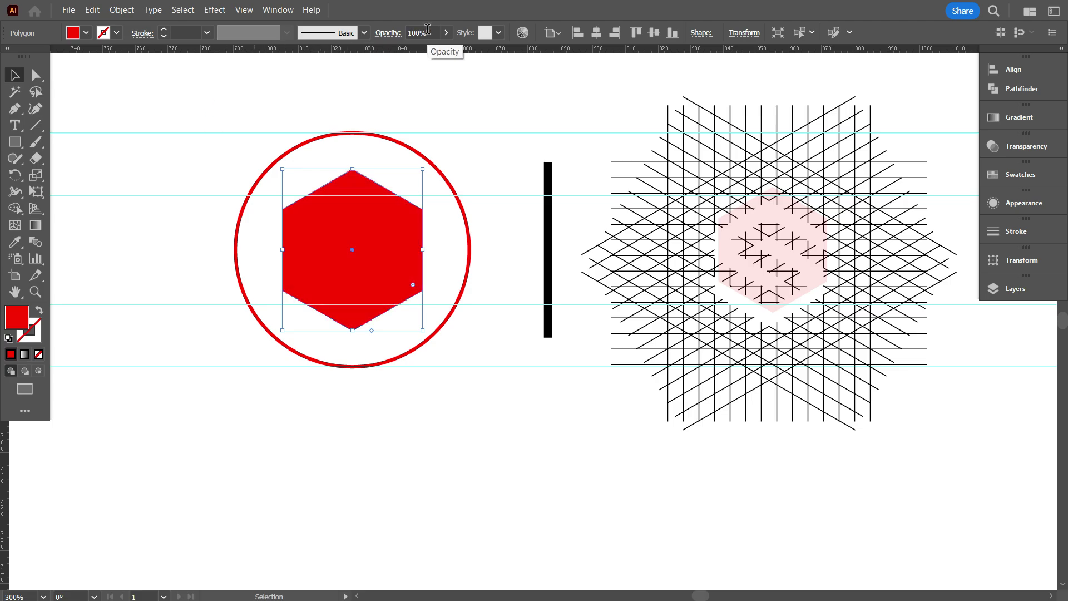
click(503, 217)
- Recolor the black bar with the hexagon's red fill using the Eyedropper, and deselect it
drag(523, 221, 545, 276)
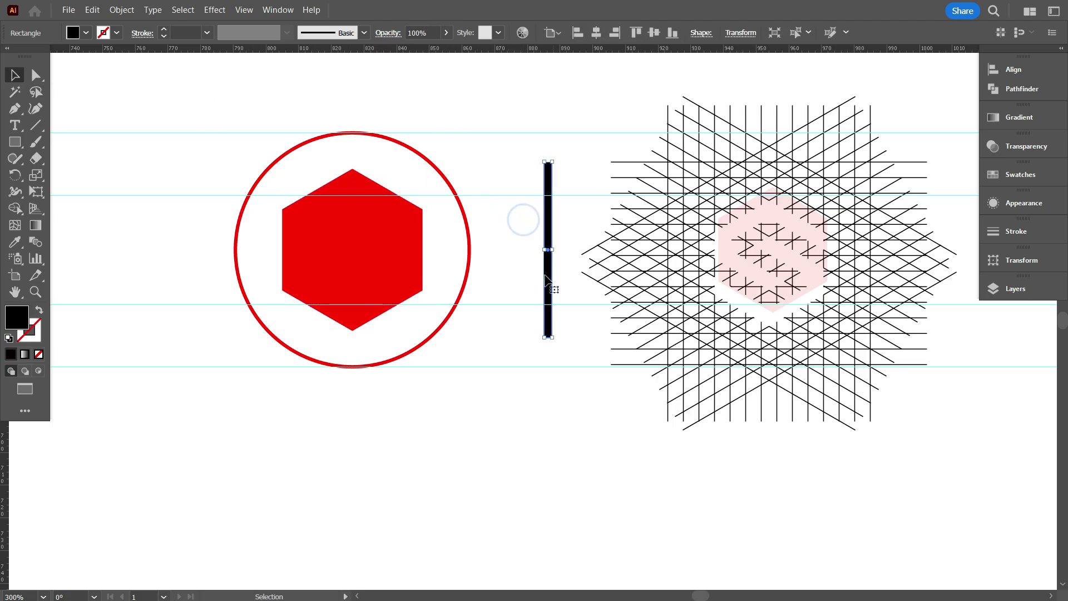
click(16, 244)
click(345, 253)
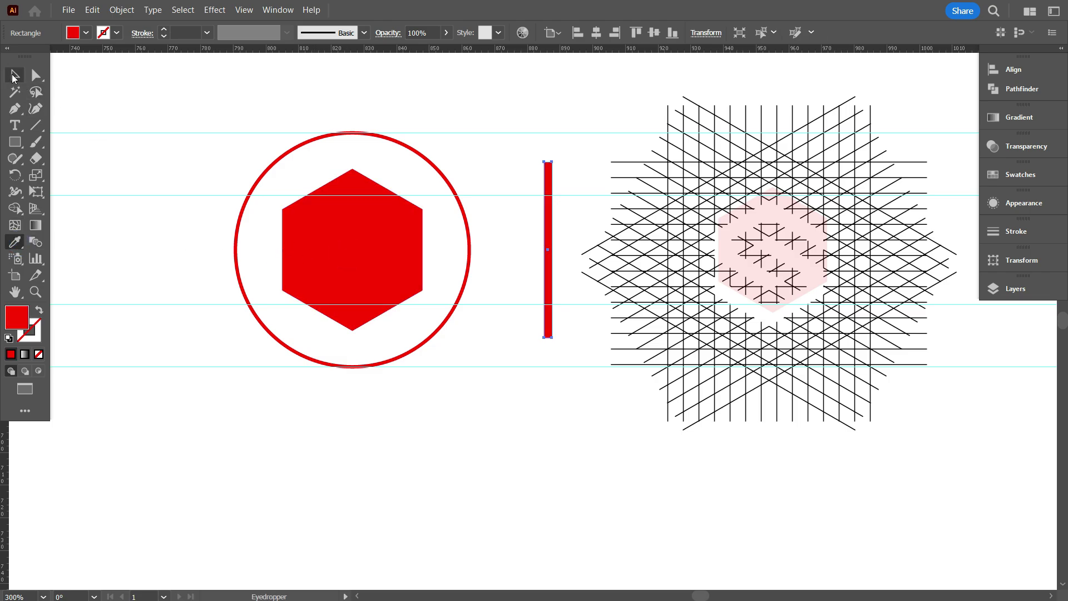
click(14, 76)
click(168, 205)
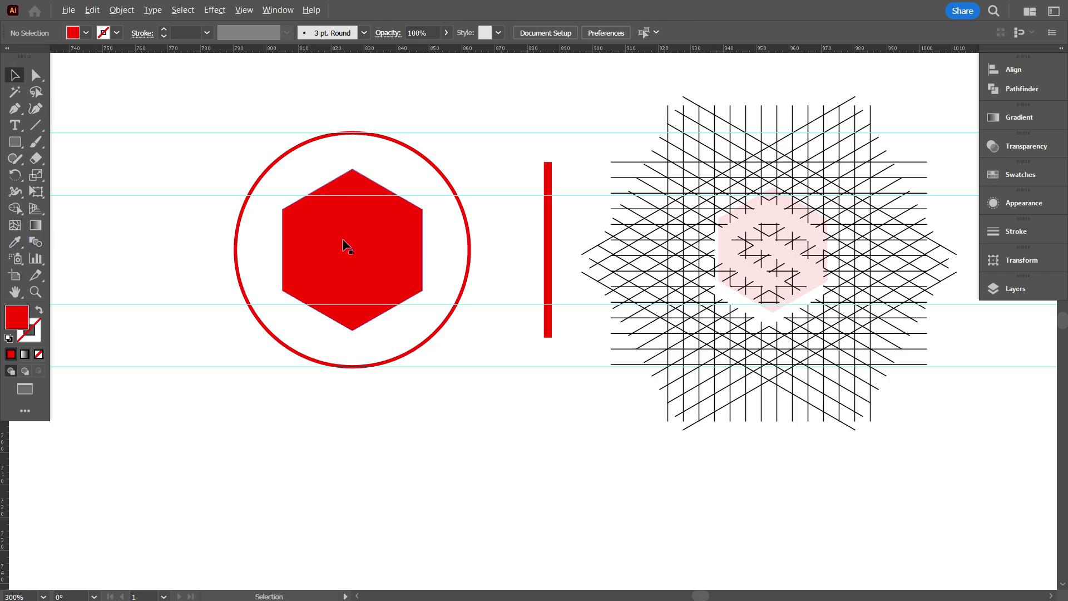
- Move the red circle away from the hexagon and shift the hexagon closer to the red bar
scroll(455, 293, down, 1)
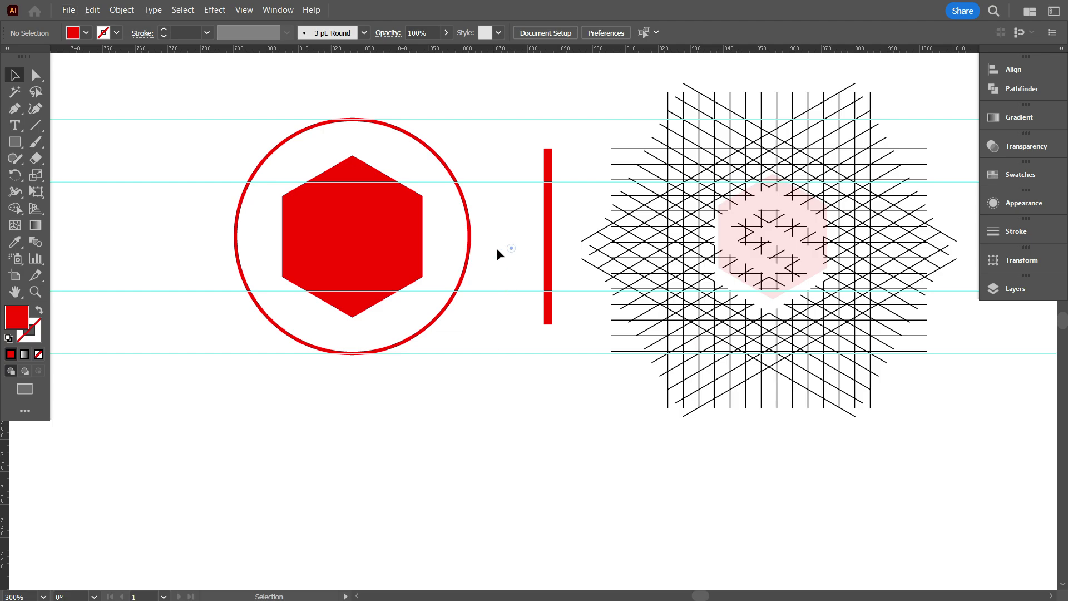
scroll(497, 249, down, 1)
drag(464, 257, 208, 244)
drag(369, 243, 395, 249)
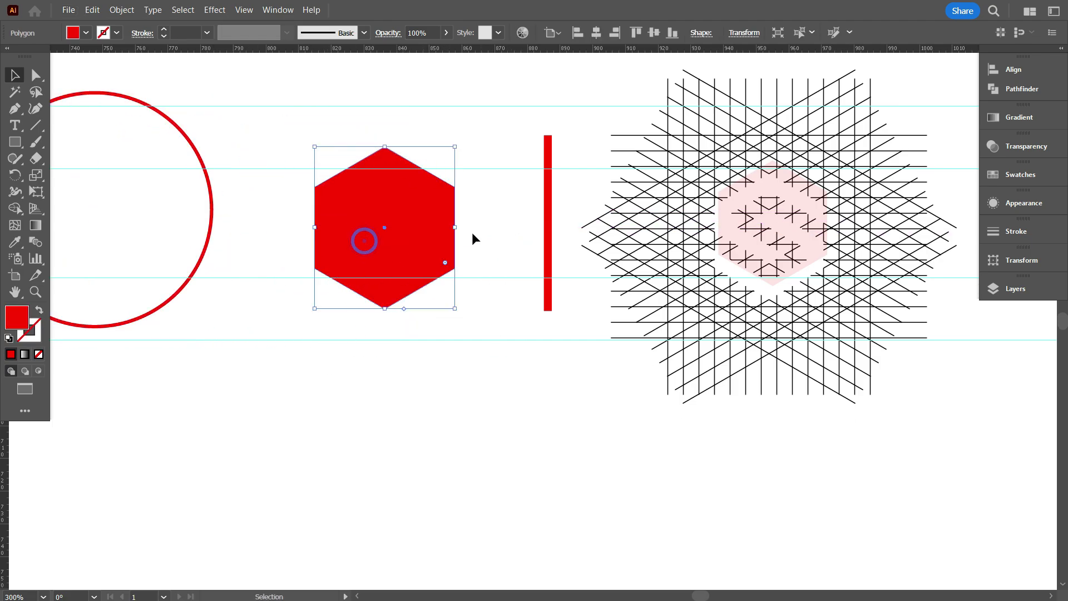
- Place the red bar over the hexagon with its outer edge flush against the hexagon's vertical side facing the grid
click(467, 234)
ctrl+click(458, 235)
drag(580, 240, 489, 247)
scroll(428, 249, up, 3)
scroll(519, 248, up, 2)
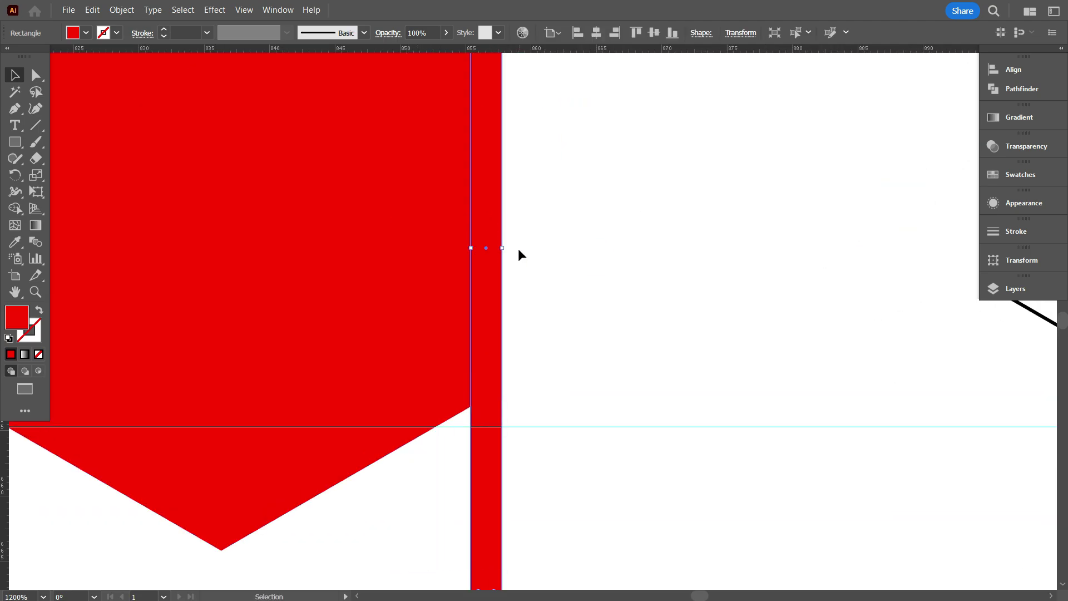
scroll(518, 248, down, 1)
scroll(526, 254, up, 1)
scroll(526, 256, up, 1)
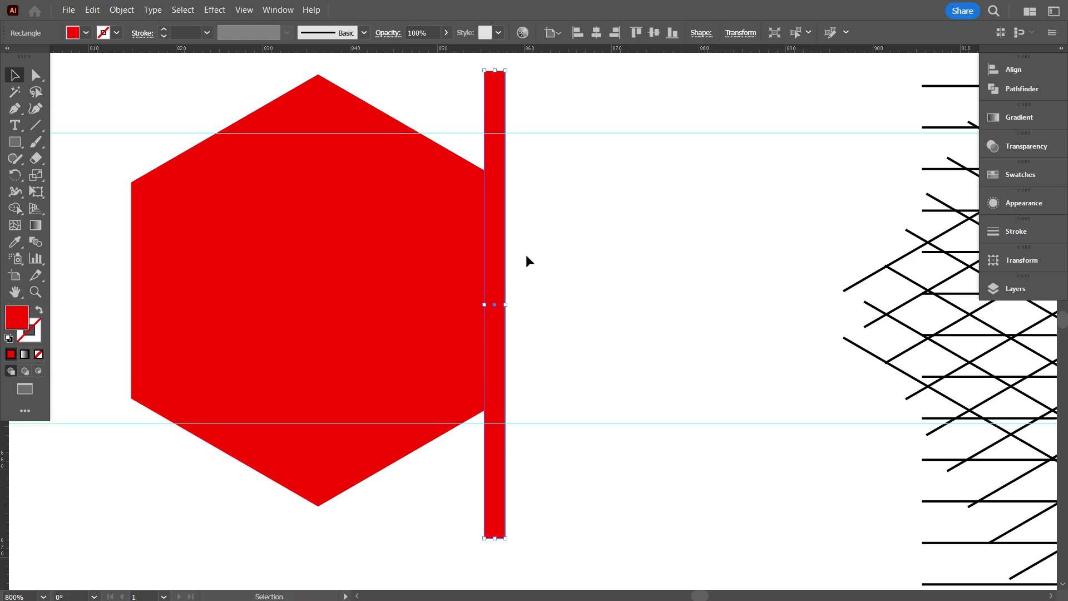
- Examine the bar's alignment with the hexagon's vertical side in outline view, and return to preview
key(ctrl+y)
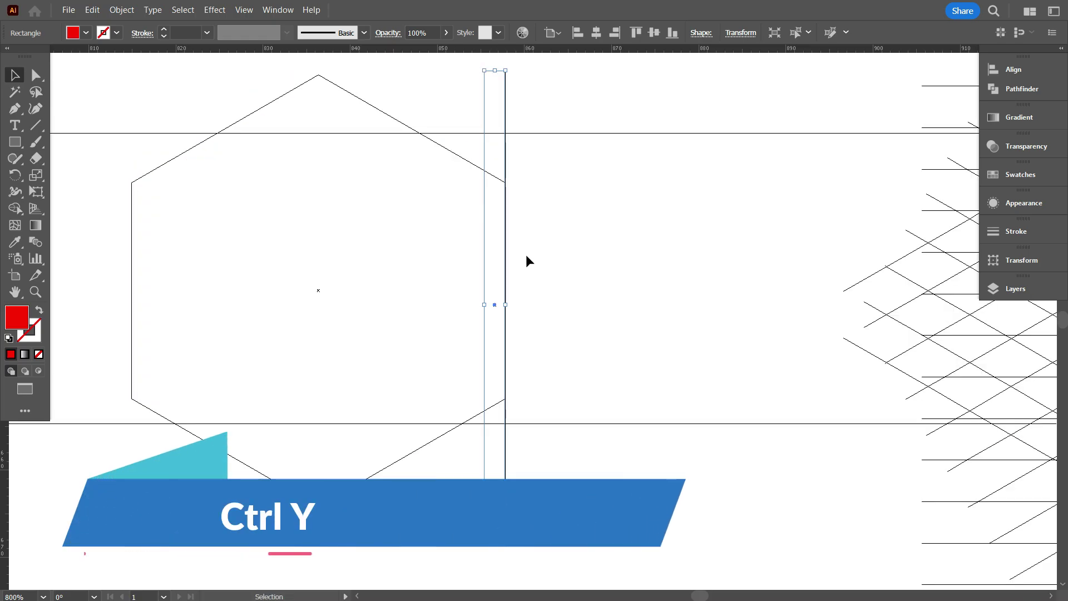
scroll(525, 255, up, 1)
click(526, 256)
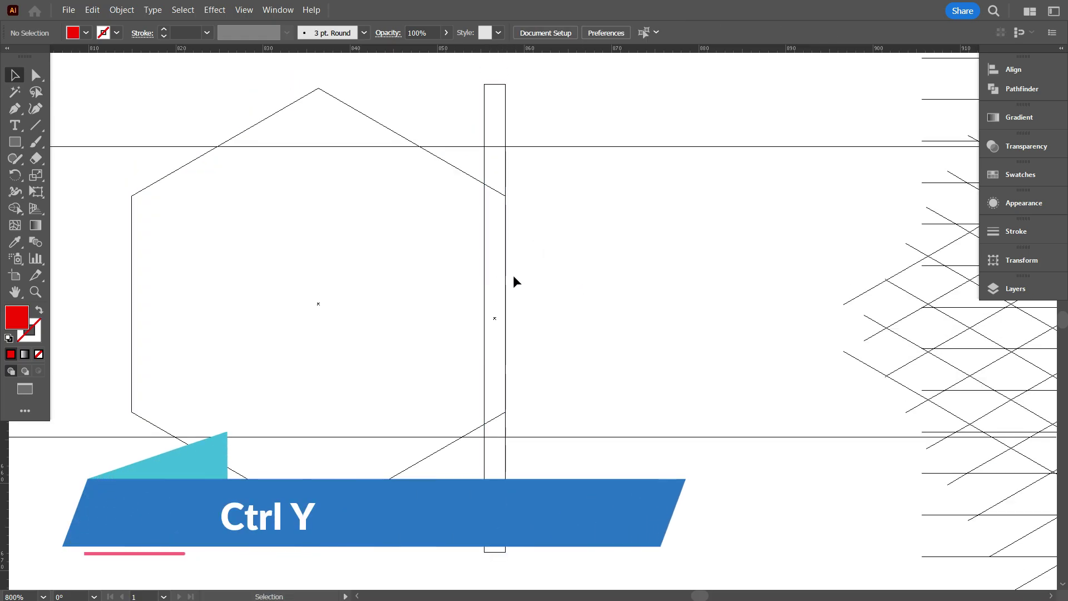
scroll(559, 291, up, 1)
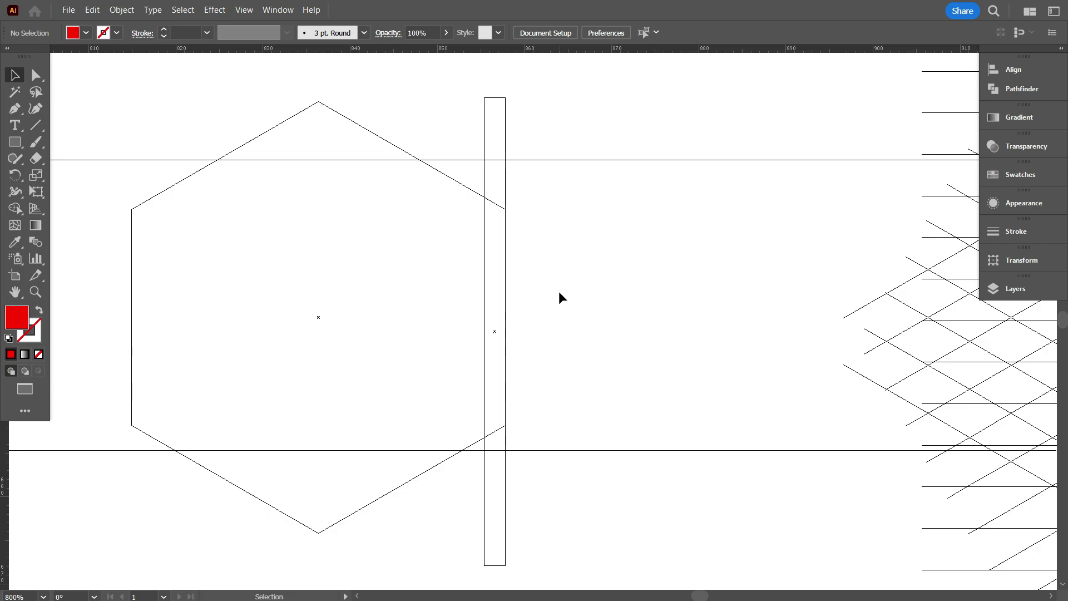
key(ctrl+y)
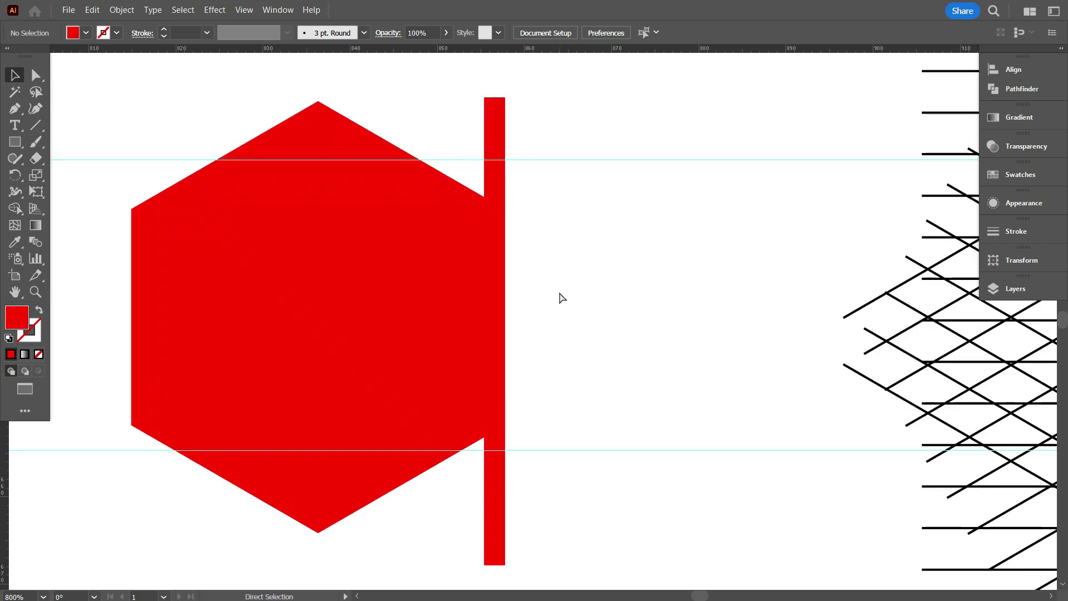
- Hide the rulers and place a duplicate of the red bar along the inside of the hexagon's opposite vertical side
key(ctrl+r)
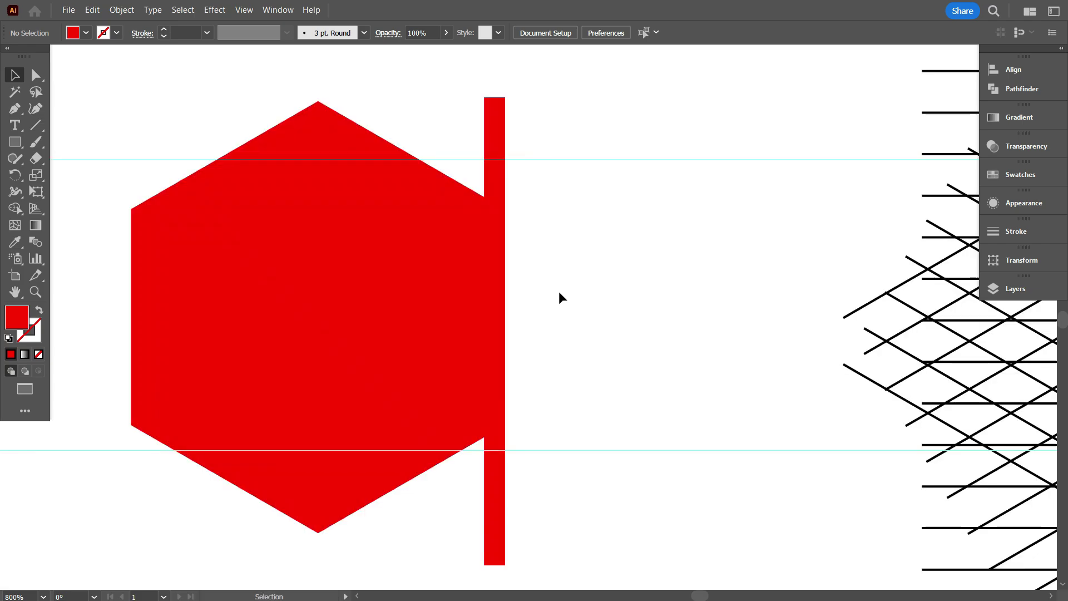
scroll(559, 292, down, 2)
scroll(565, 273, down, 2)
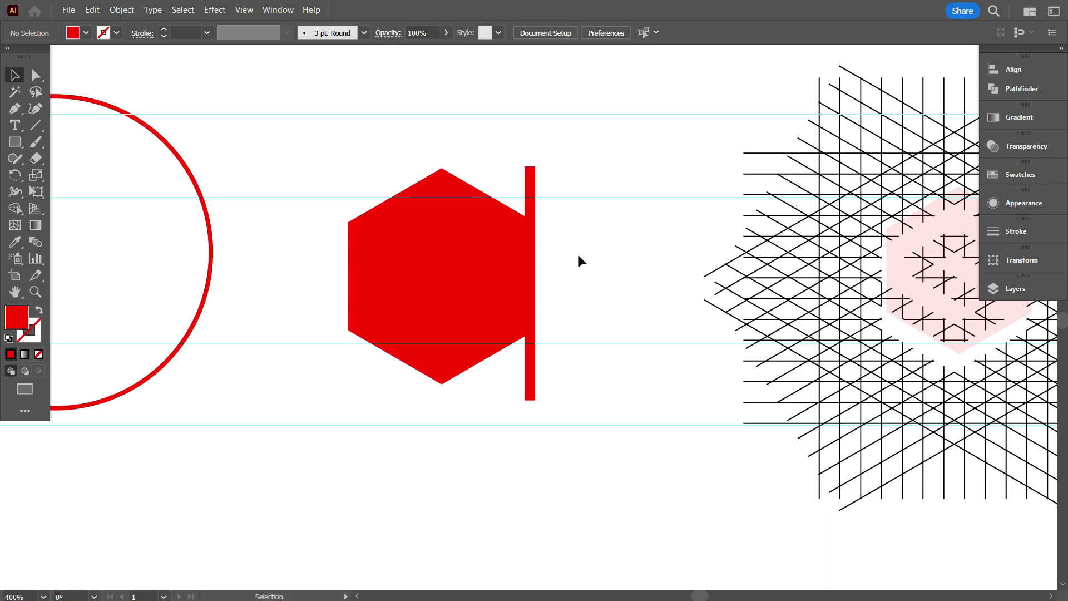
click(532, 201)
drag(530, 267, 354, 258)
click(433, 143)
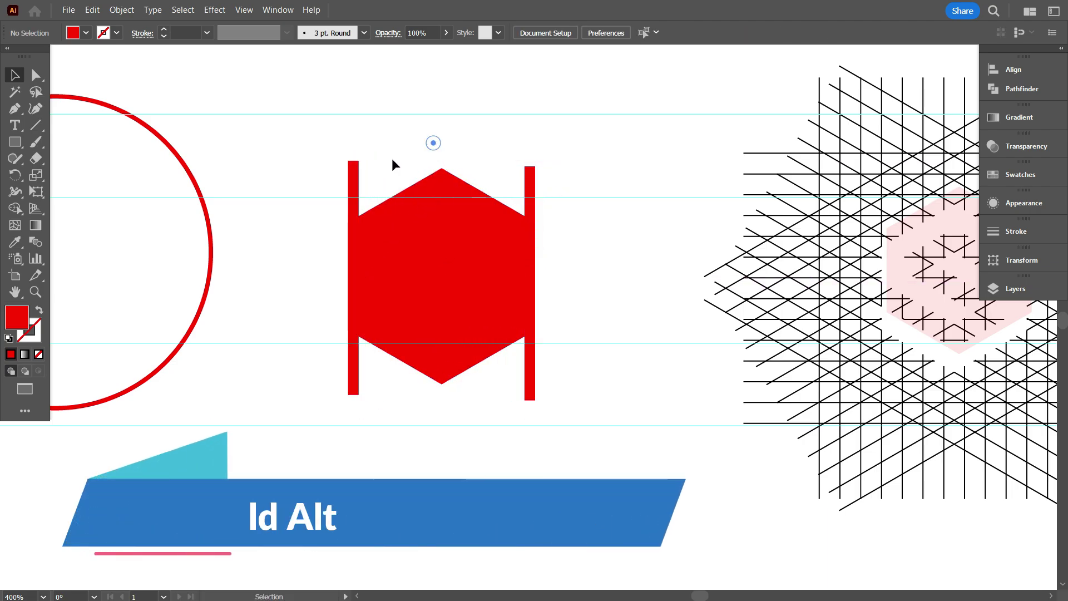
- Align the two red bars on their vertical centers and group them
click(356, 170)
shift+click(530, 178)
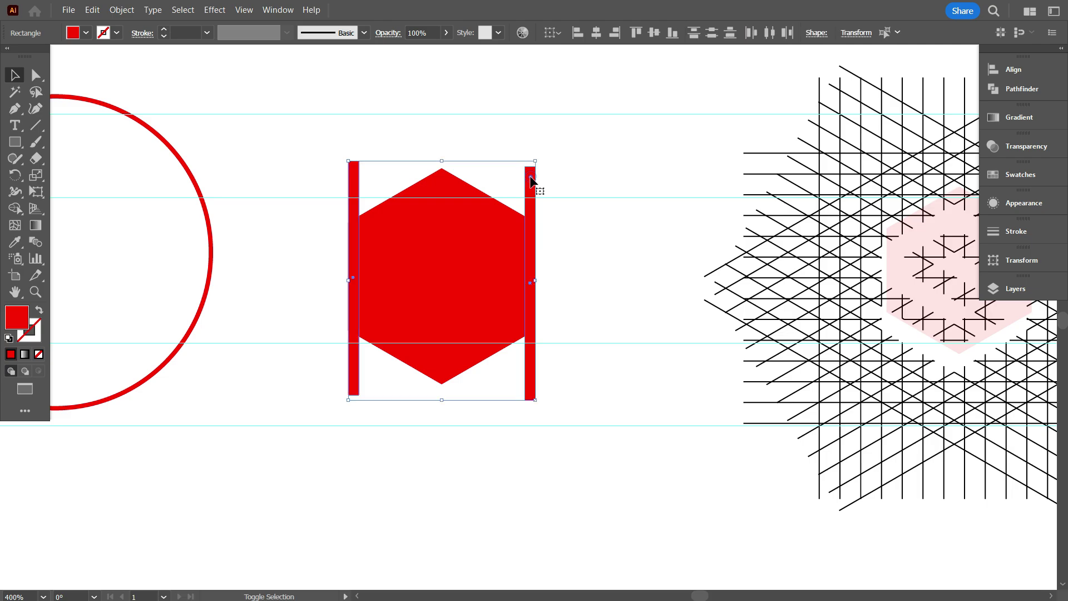
click(653, 36)
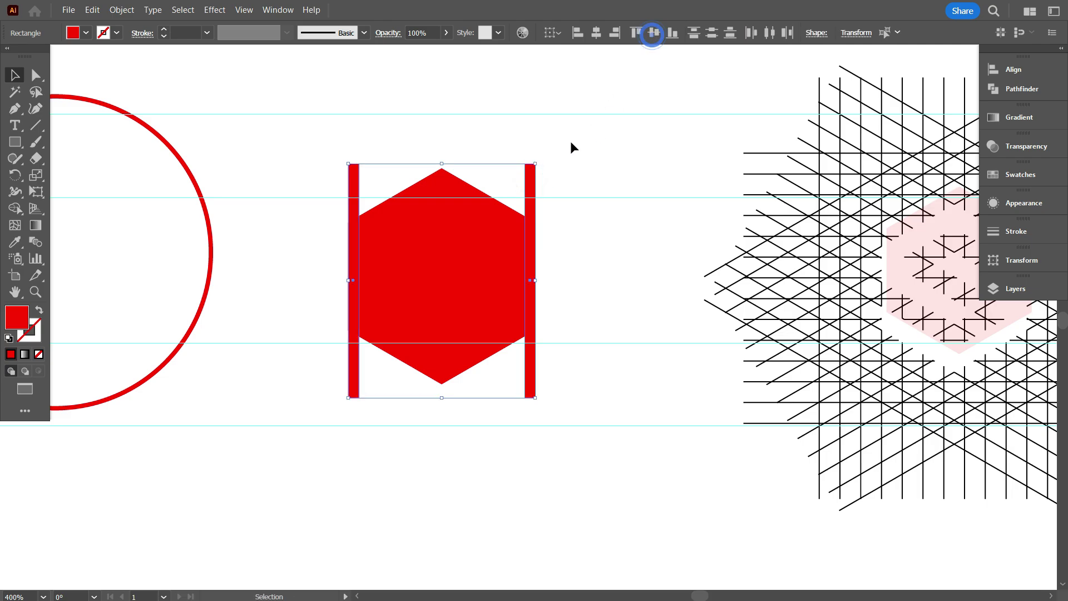
right_click(559, 142)
click(609, 293)
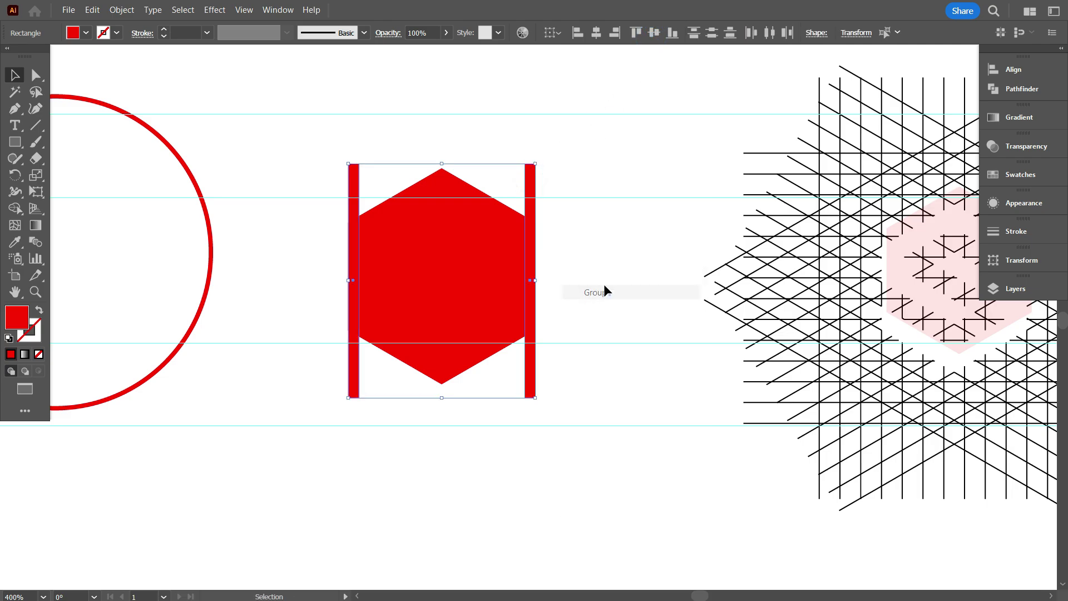
click(600, 263)
- Align the hexagon and the bar group on their vertical centers and deselect them
click(433, 272)
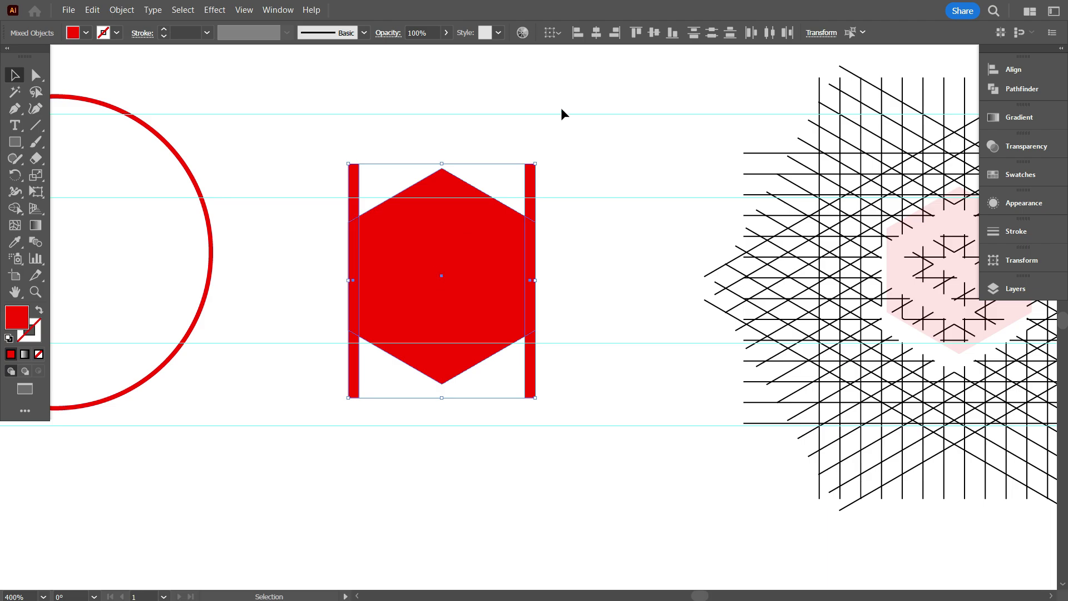
click(655, 34)
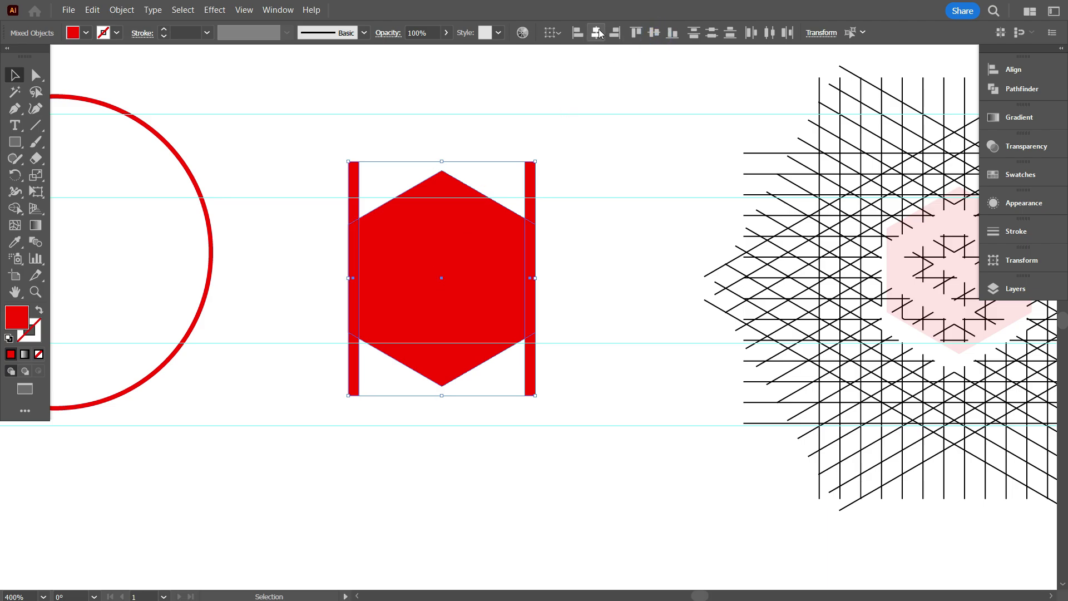
click(585, 124)
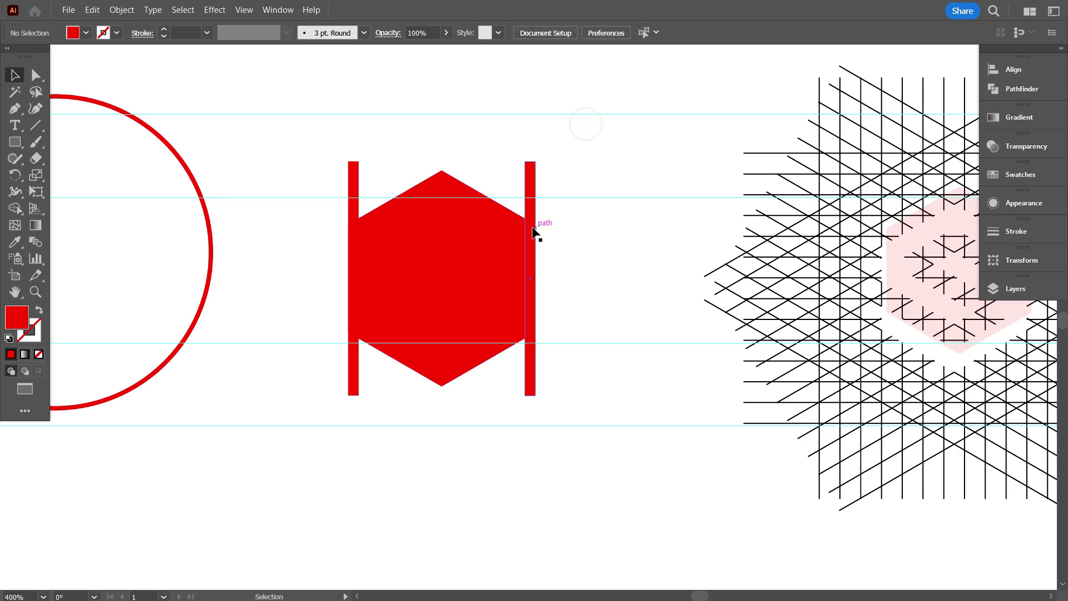
- Duplicate the pair of vertical red bars in place and rotate the copy by 120°
click(532, 168)
right_click(586, 152)
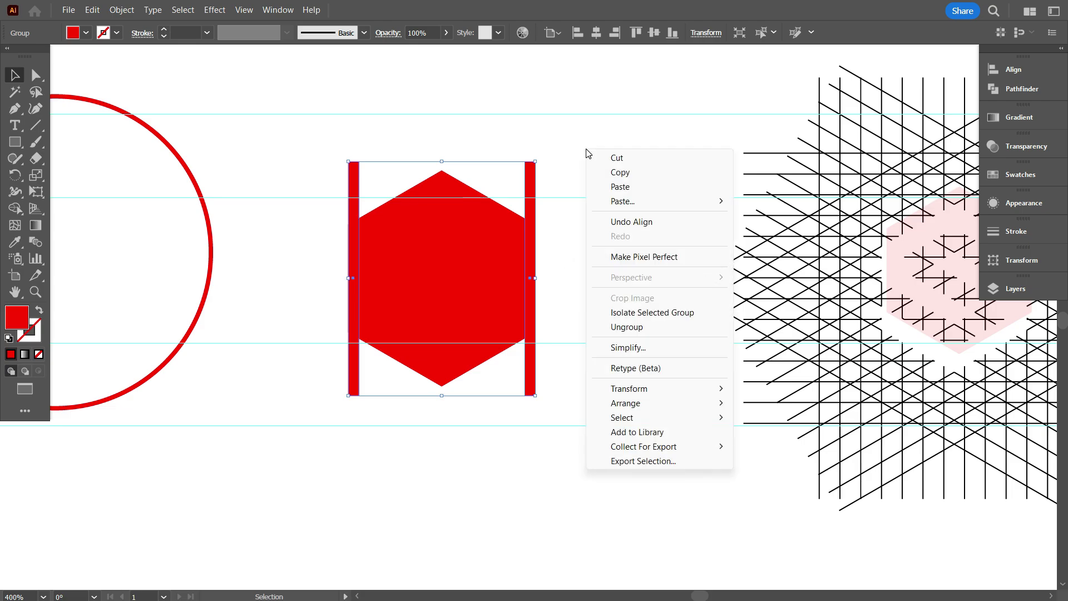
click(579, 190)
click(534, 167)
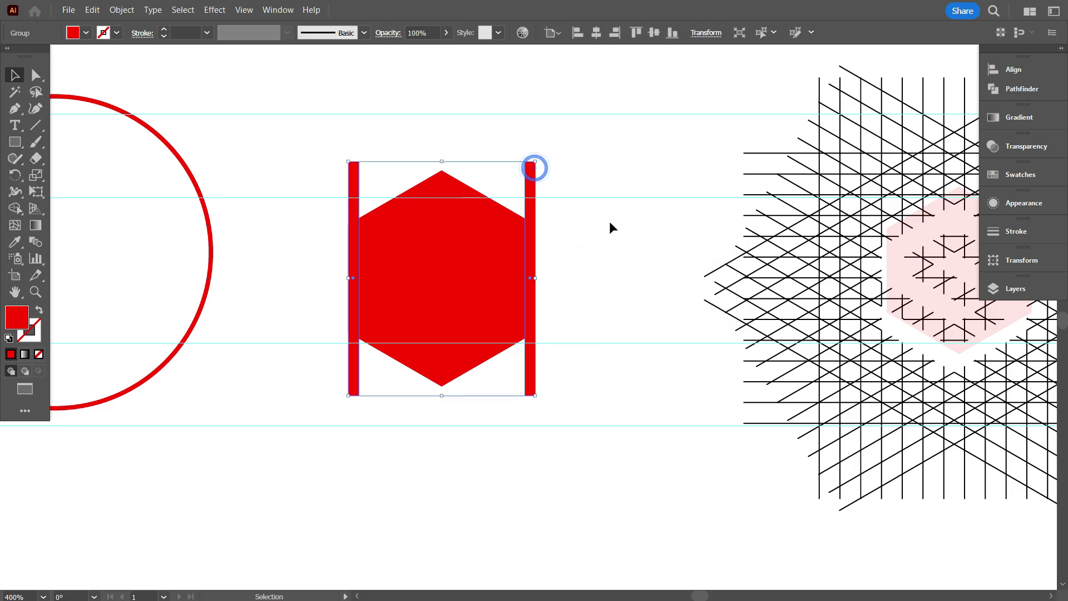
click(706, 32)
click(629, 92)
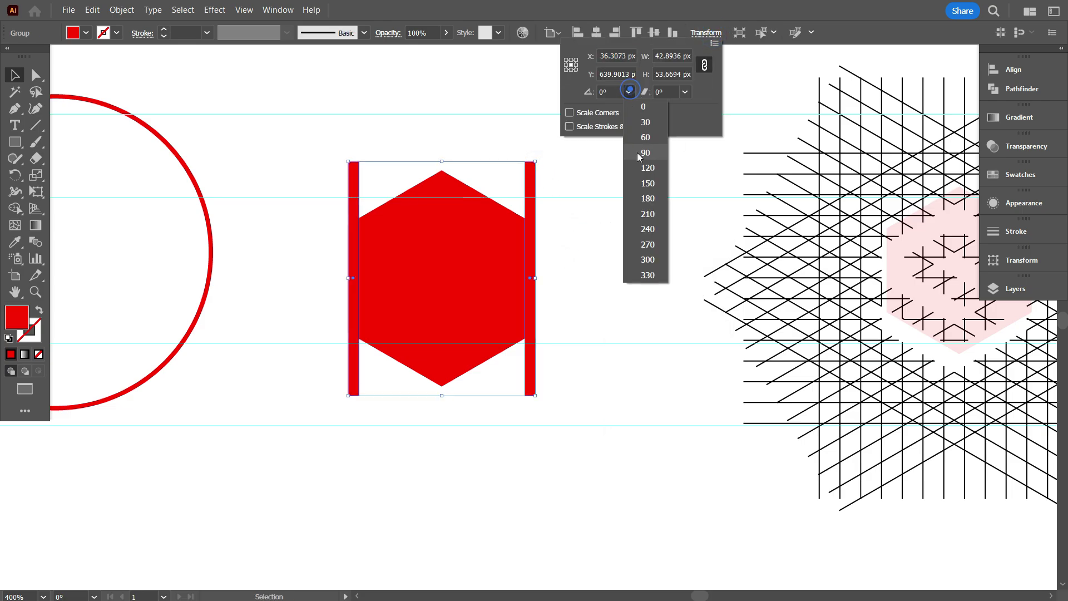
click(643, 167)
- Reflect a copy of the rotated bar pair across the vertical axis, and deselect it
right_click(581, 218)
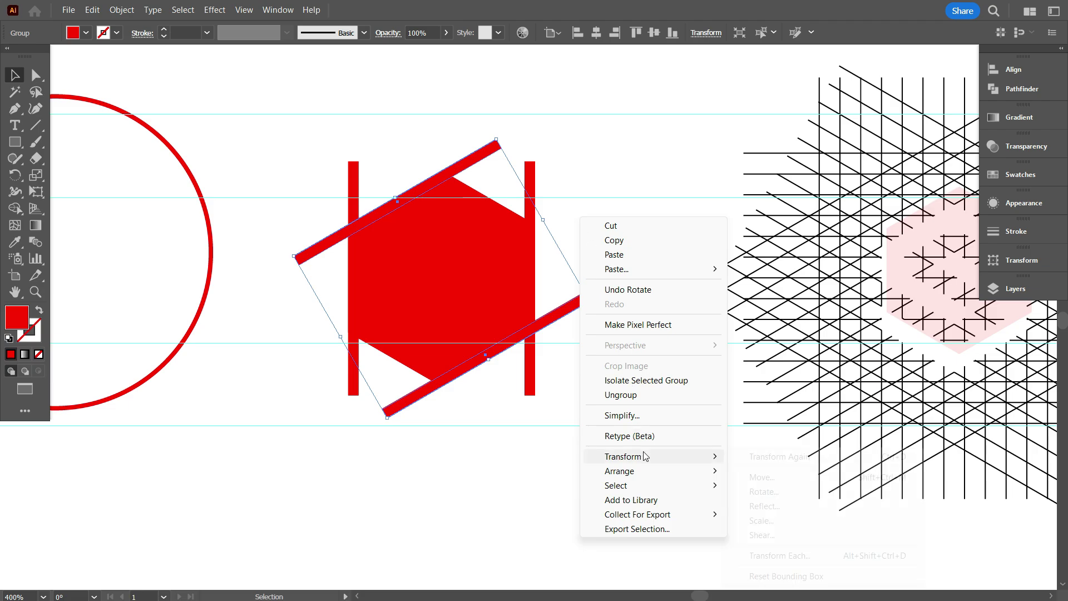
mouse_move(675, 459)
click(793, 504)
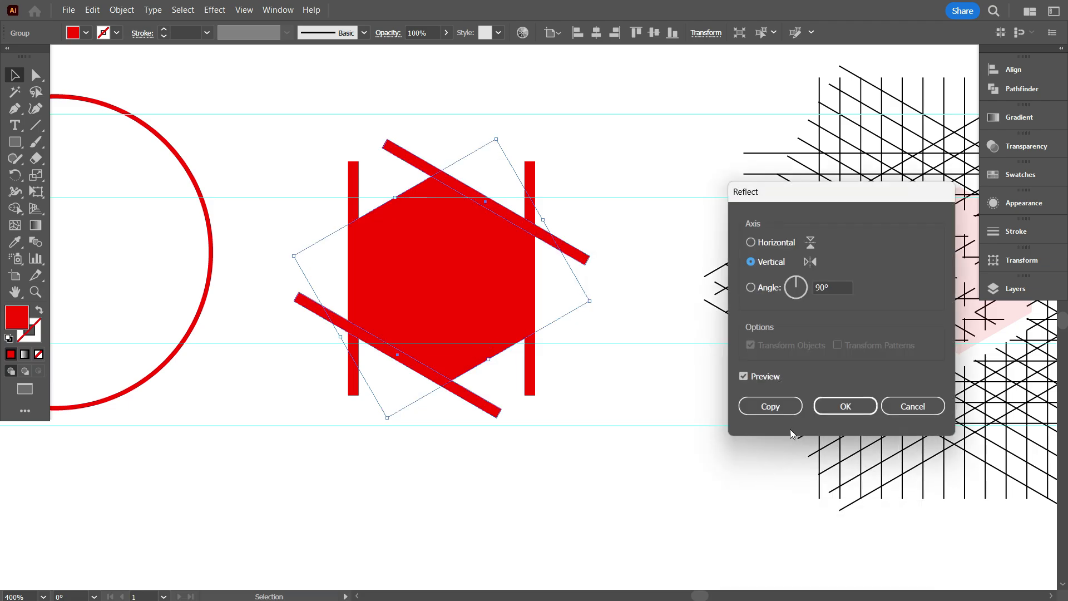
click(781, 409)
click(723, 399)
- Align the hexagon, its bars and the circle on their horizontal and vertical centers, and deselect them
scroll(649, 313, down, 2)
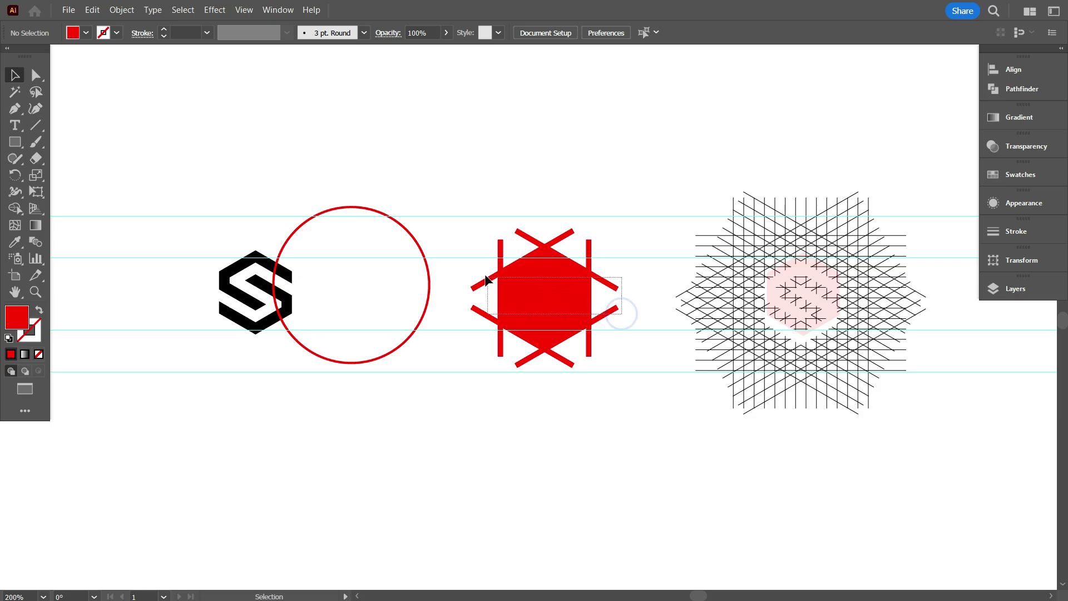
click(615, 309)
shift+click(411, 291)
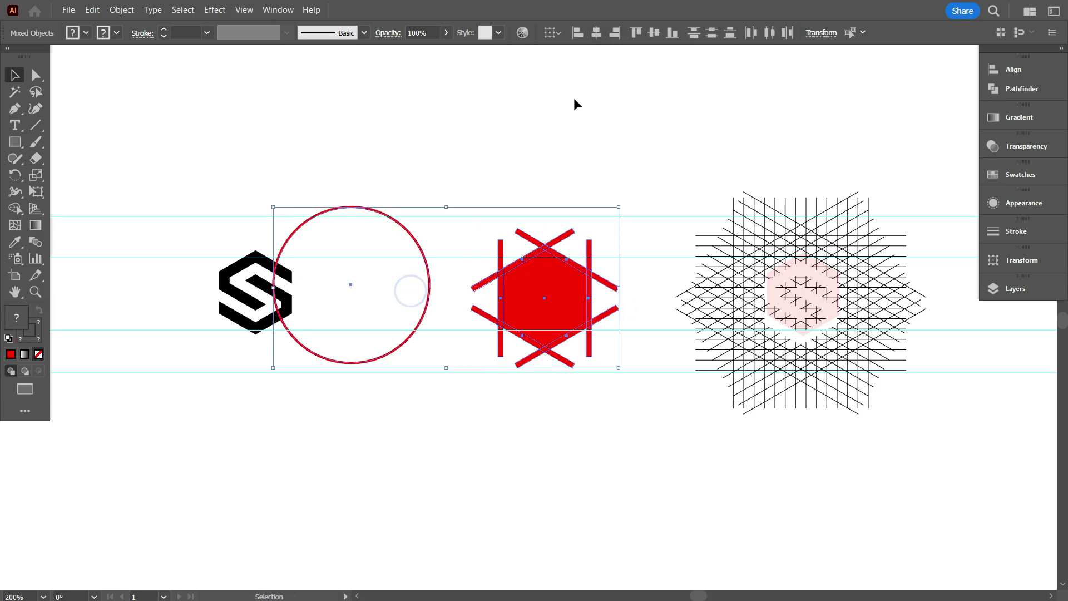
click(596, 32)
click(654, 33)
click(576, 413)
- Swap the circle's fill and stroke to make it a solid red shape, and deselect it
scroll(463, 388, up, 1)
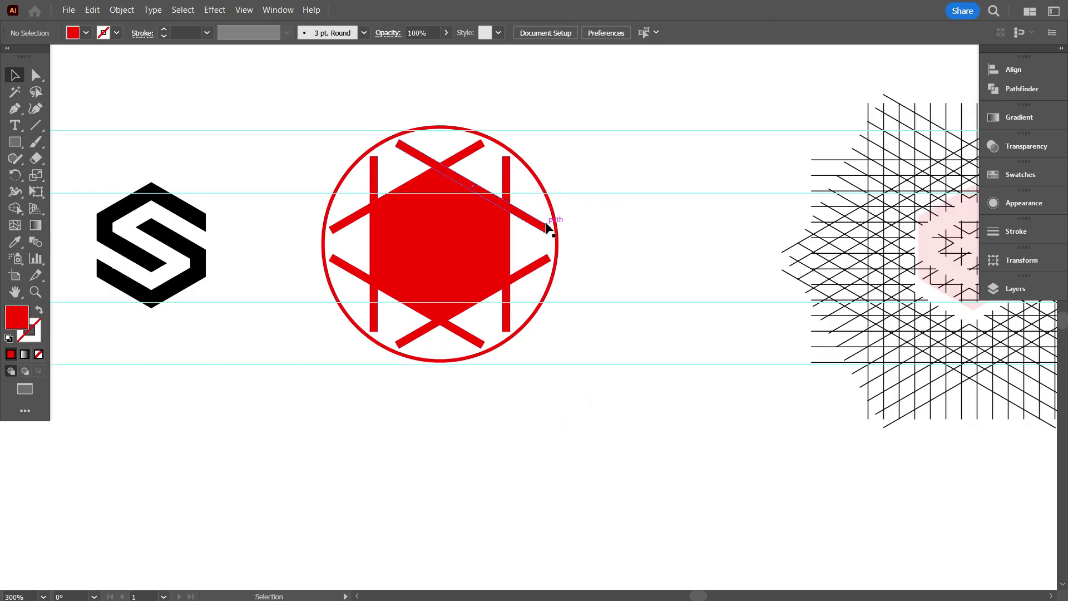
scroll(572, 265, up, 1)
click(555, 271)
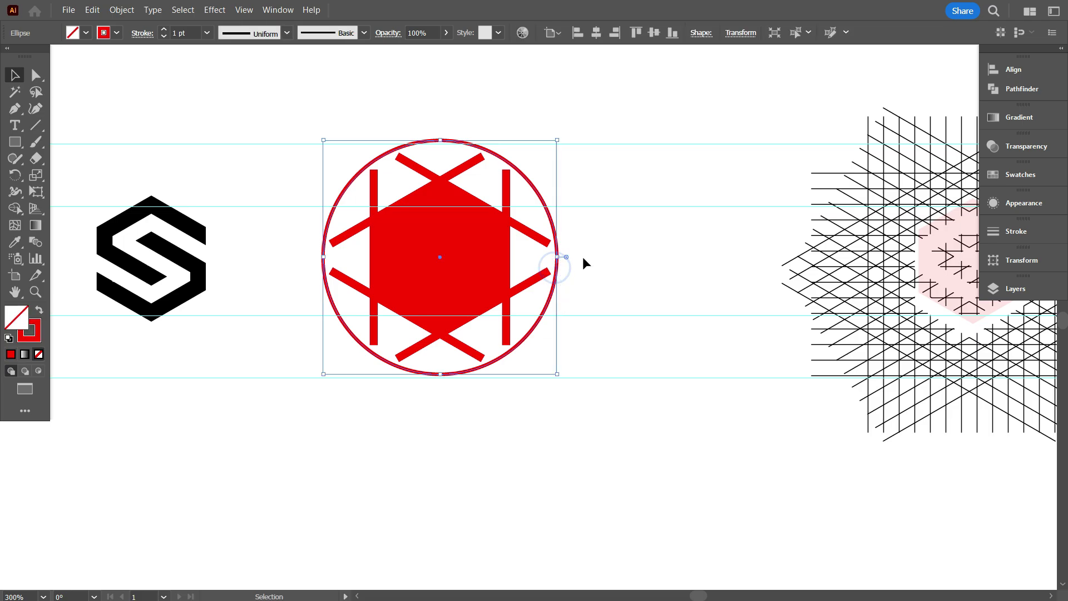
click(39, 309)
click(302, 404)
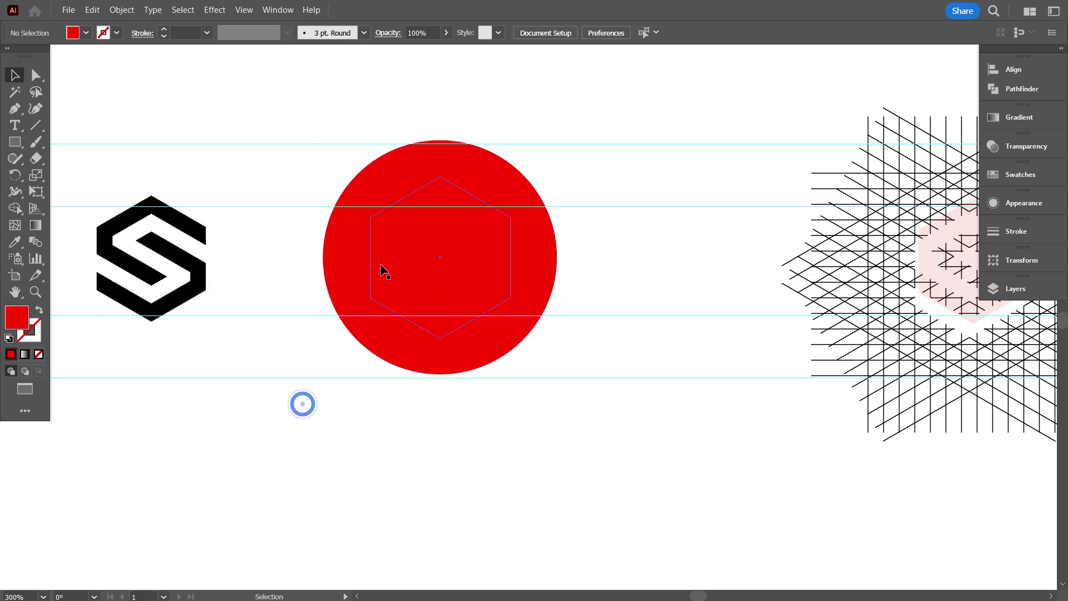
- Send the circle behind the hexagon and bars, and fill it with black
click(329, 256)
right_click(329, 256)
mouse_move(370, 499)
click(515, 545)
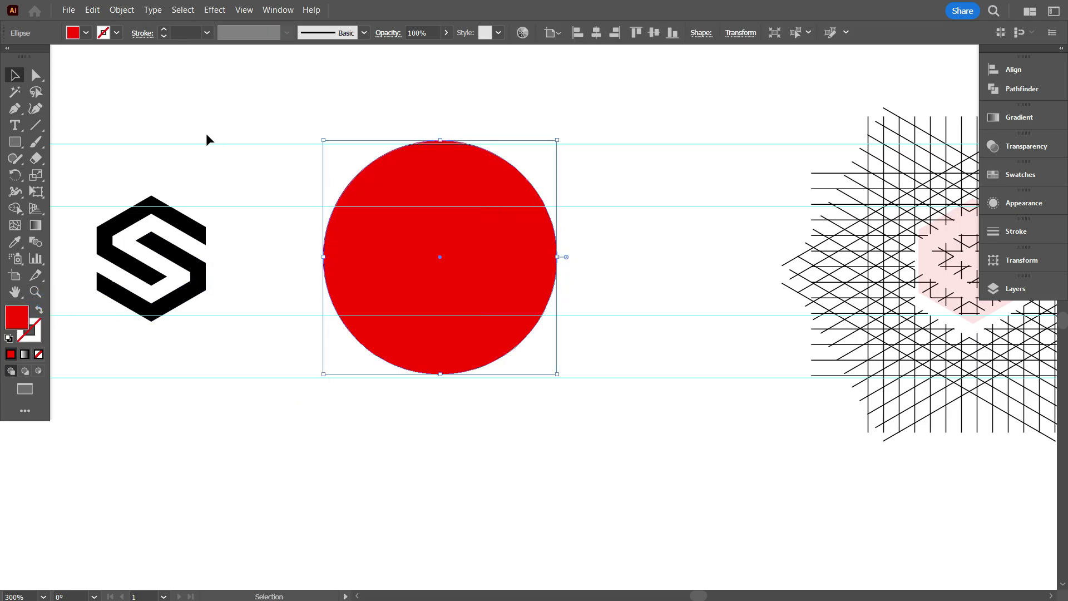
click(86, 33)
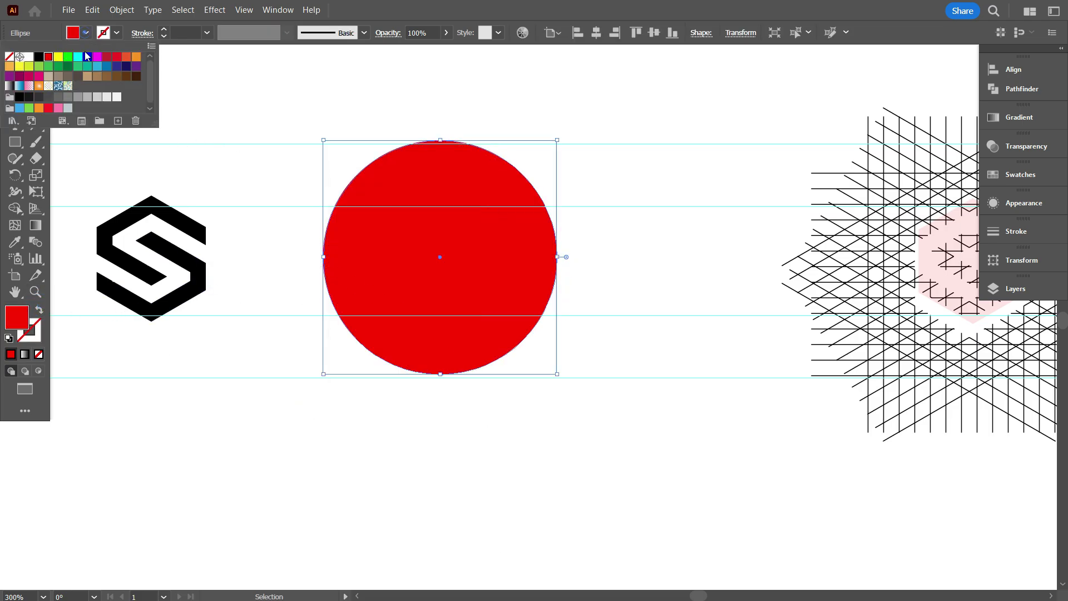
click(38, 56)
click(254, 231)
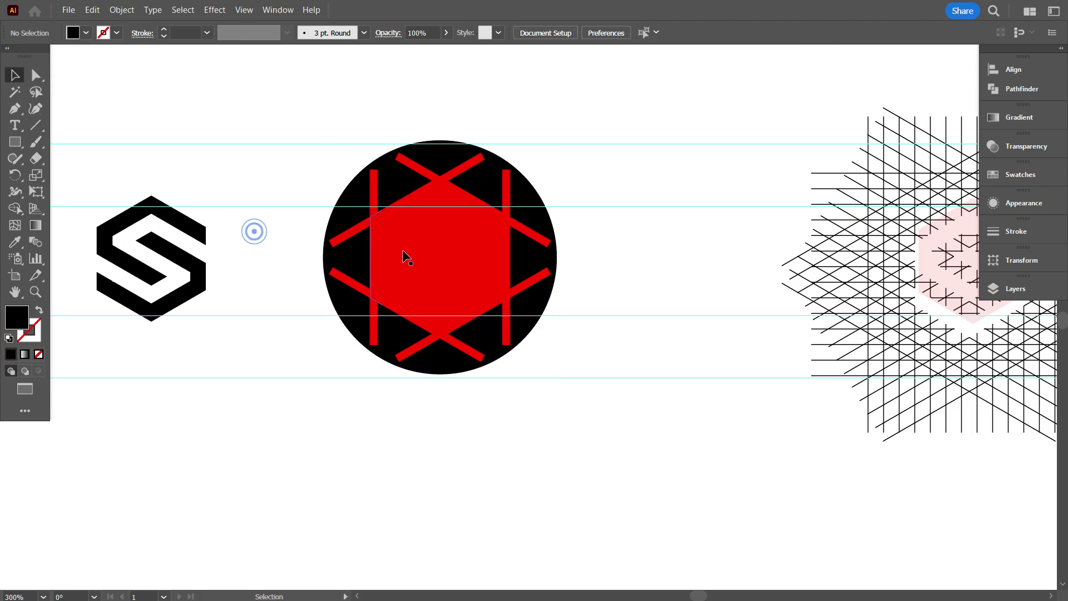
- Ungroup the hexagon and bar pairs from one another, and deselect them
scroll(417, 256, up, 1)
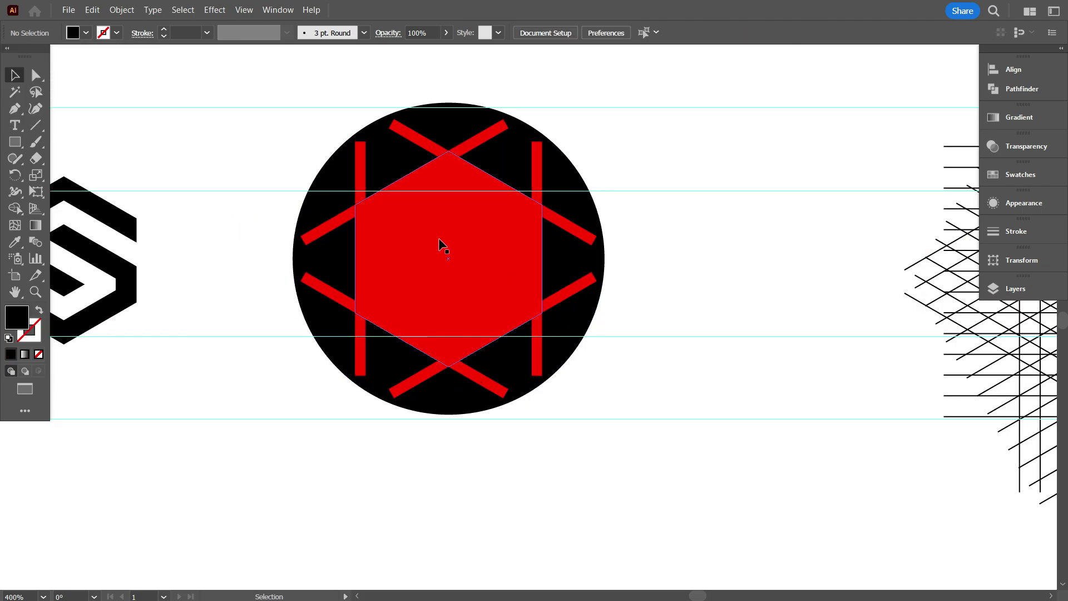
right_click(591, 240)
click(673, 411)
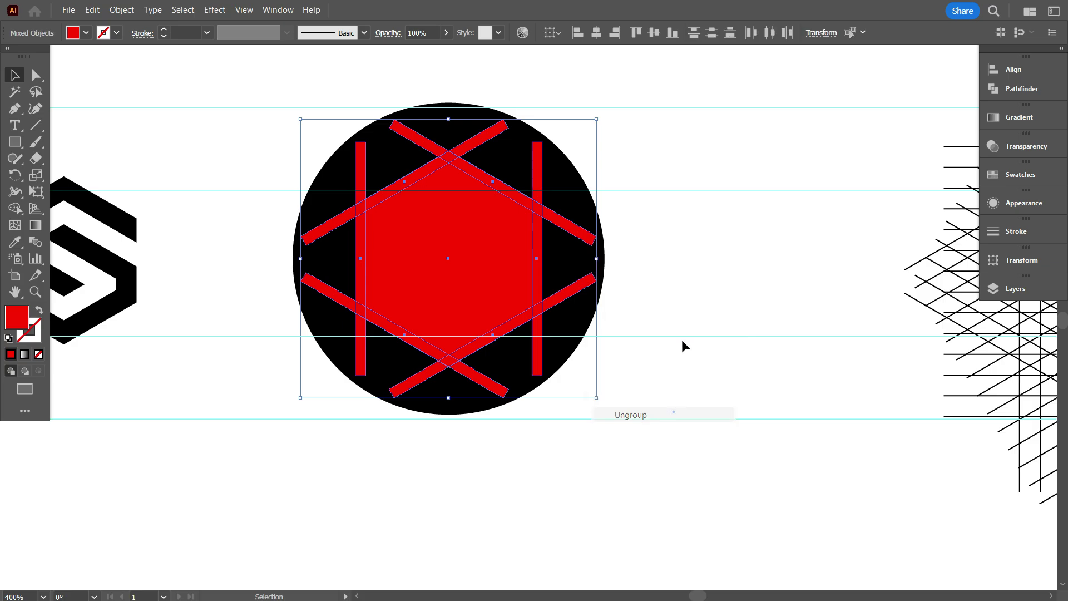
click(620, 248)
- Lengthen the bar pair sloping down to the right at both ends, past the circle's edge
click(595, 245)
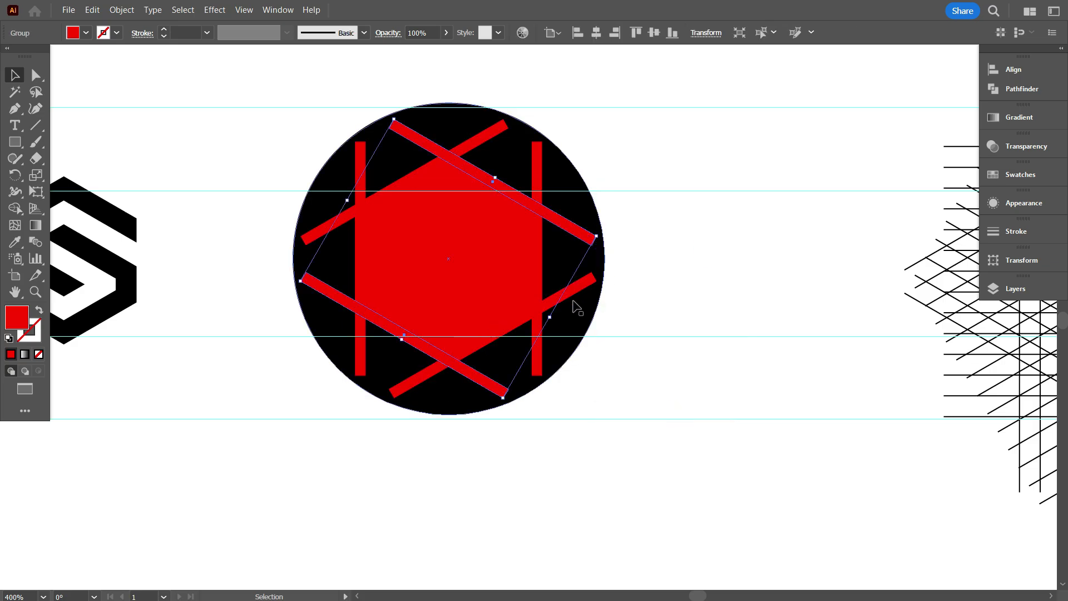
drag(550, 317, 602, 348)
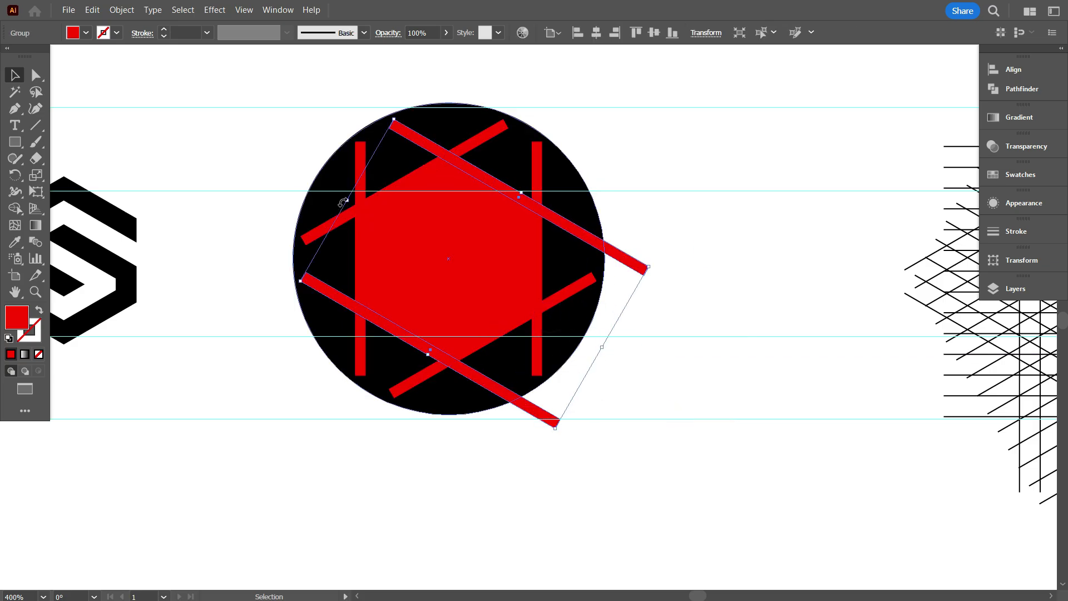
drag(346, 200, 294, 158)
click(226, 219)
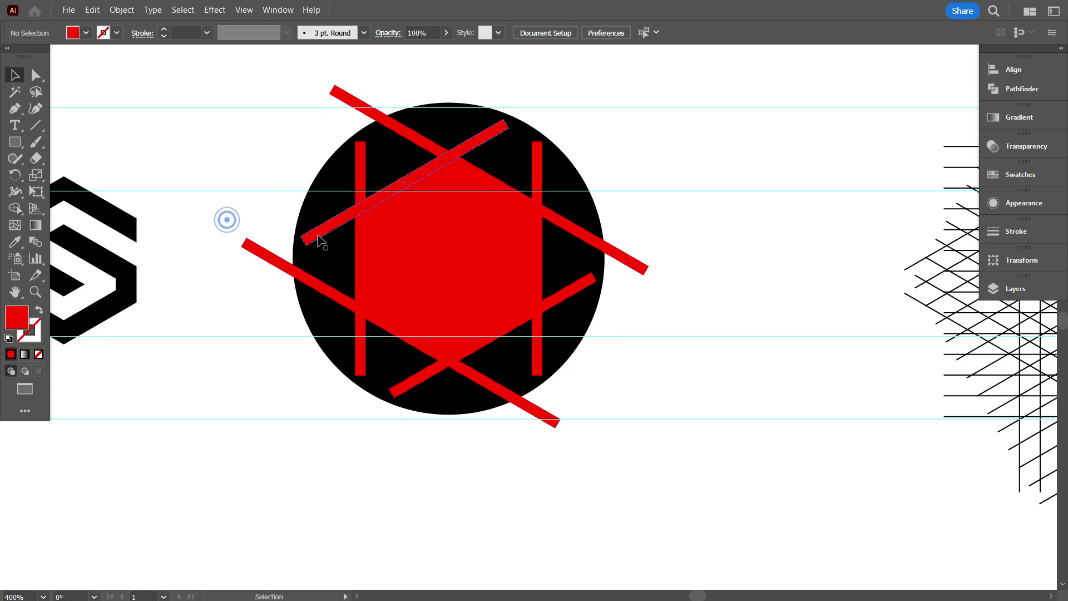
- Lengthen the bar pair sloping up to the right at both ends, past the circle's edge
click(318, 235)
drag(348, 318, 281, 356)
drag(550, 200, 608, 166)
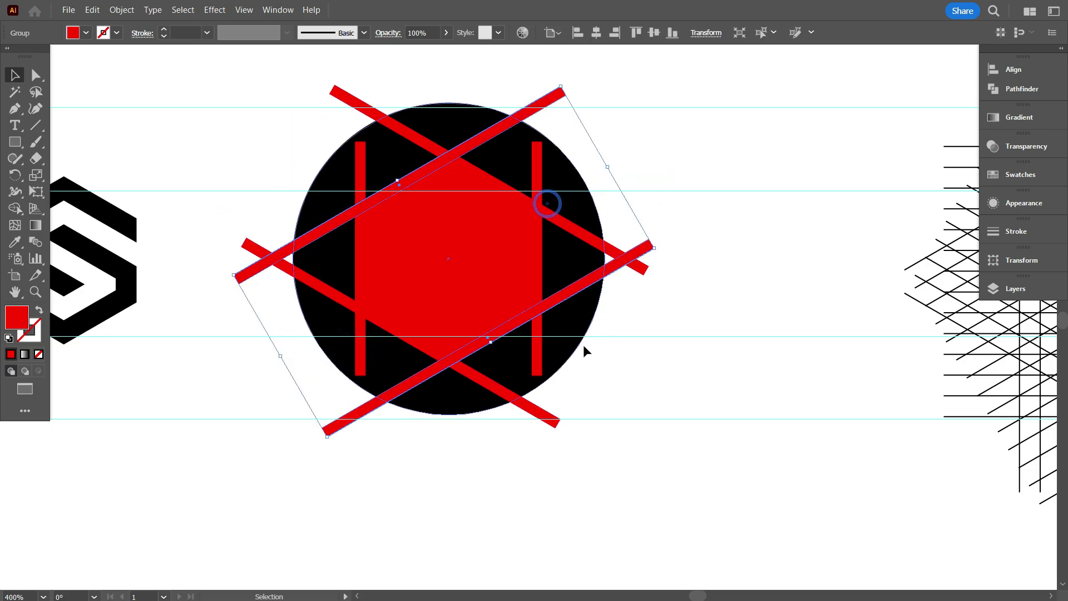
- Stretch the vertical bar pair downward and upward beyond the circle, and deselect it
click(537, 362)
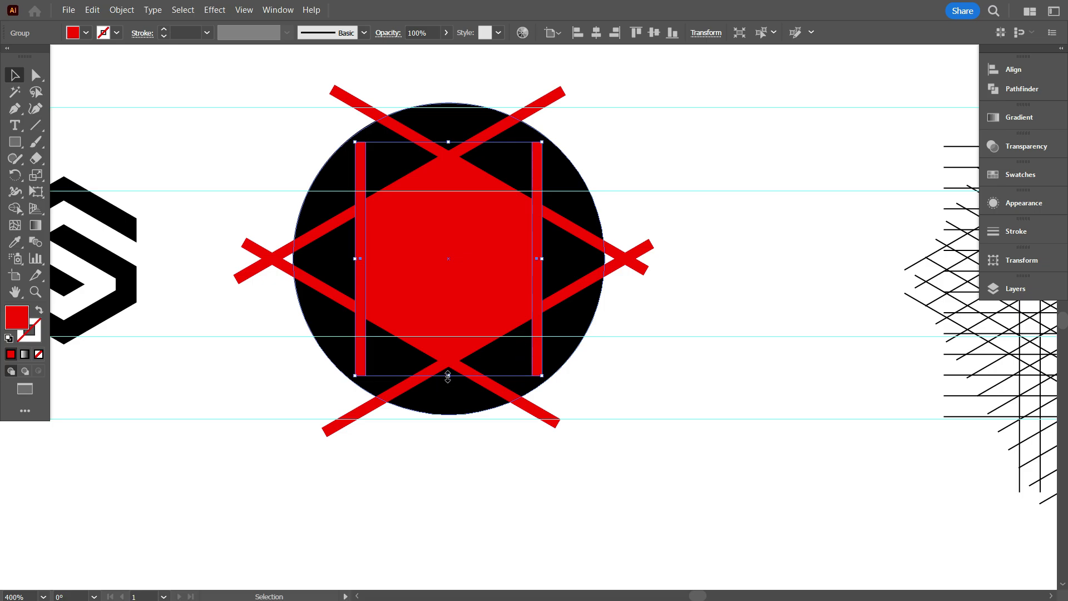
drag(448, 375, 448, 450)
scroll(449, 181, up, 1)
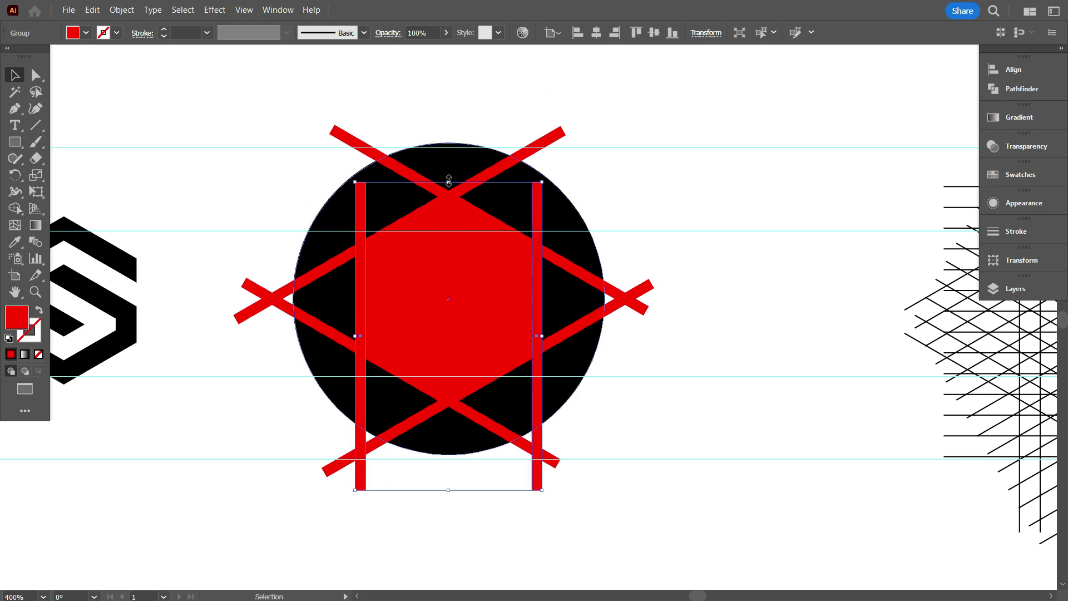
drag(449, 180, 448, 92)
click(299, 189)
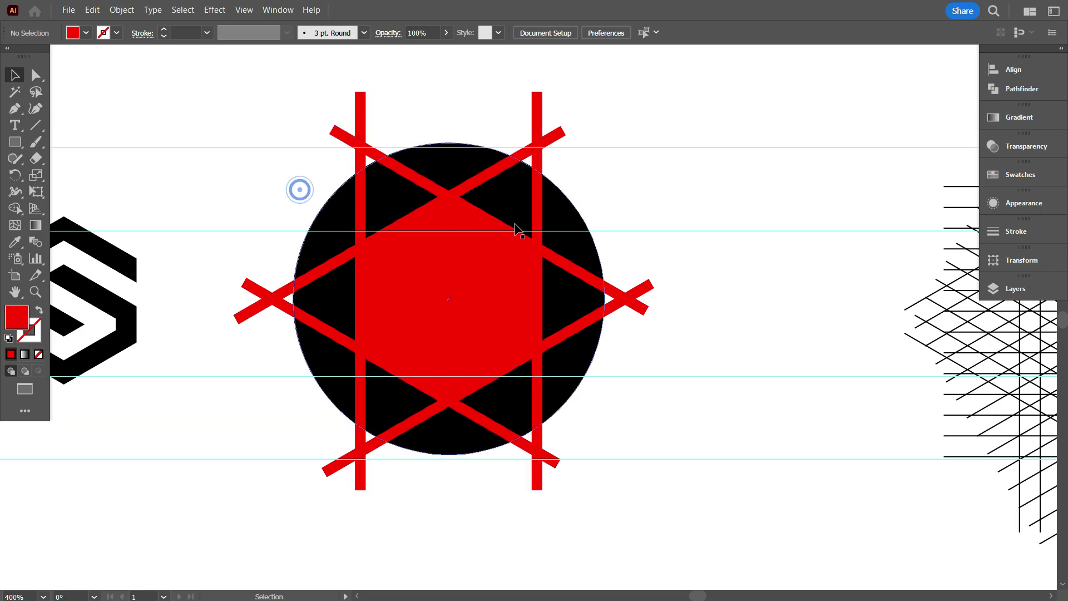
- With Shape Builder, merge the circle's upper-right pieces into one blade and remove the bar strip beneath it and the central hexagon
scroll(520, 222, down, 1)
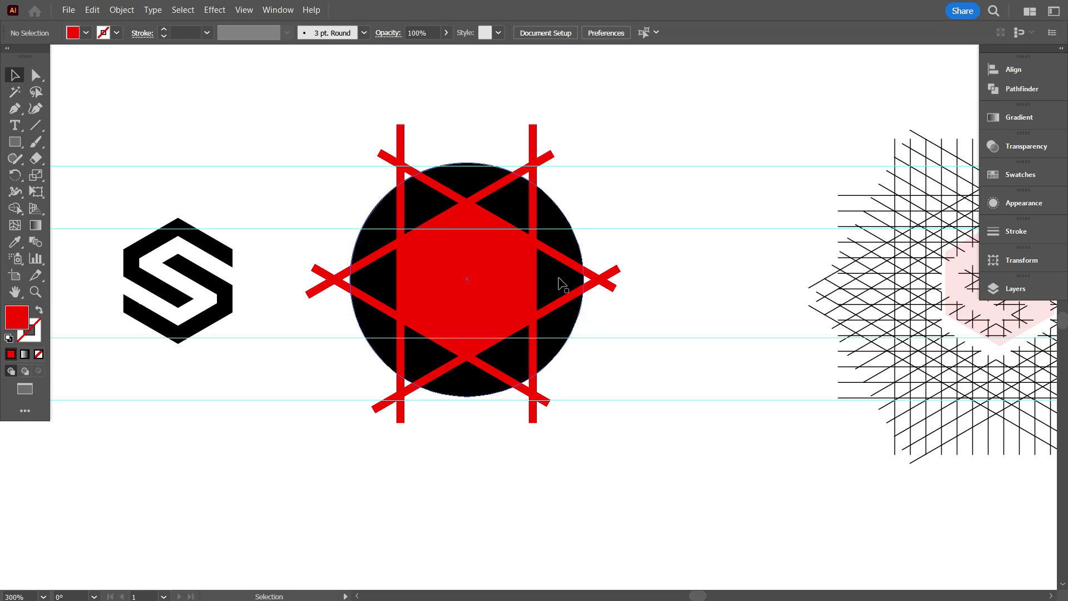
scroll(601, 325, down, 1)
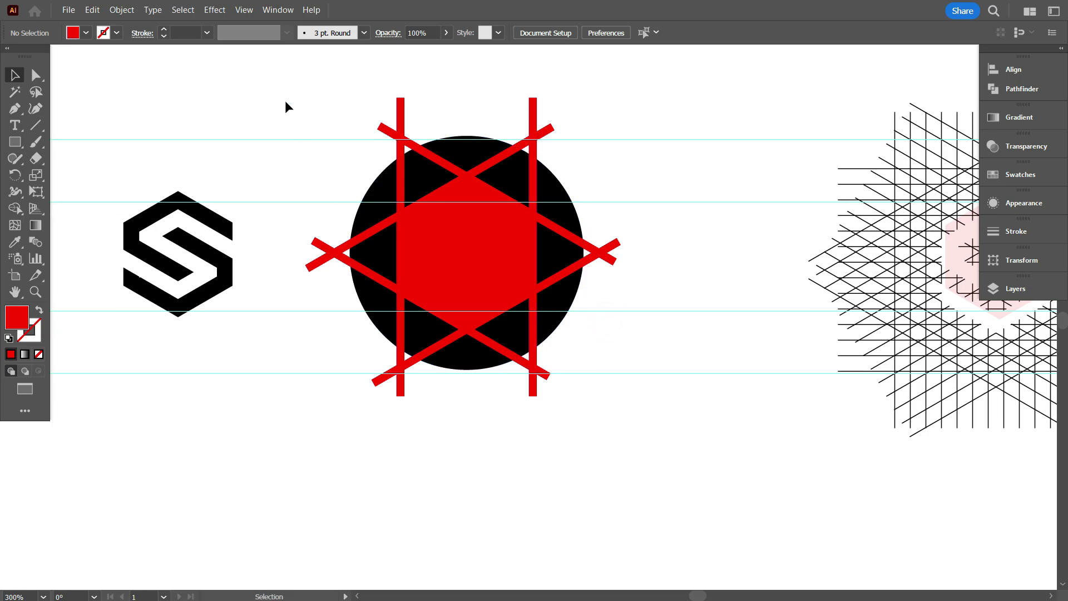
drag(286, 102, 677, 427)
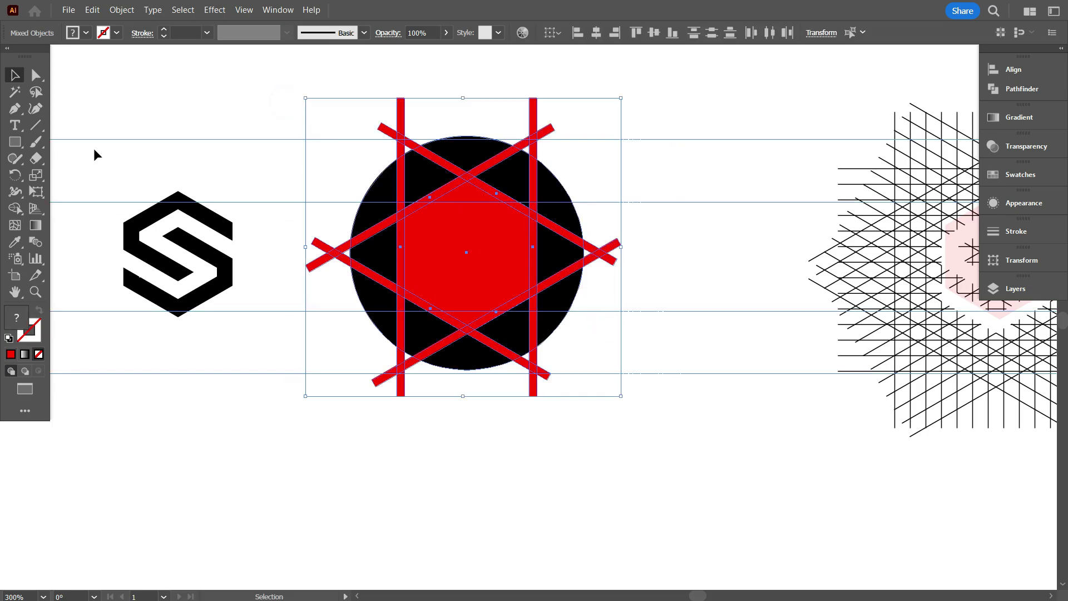
click(15, 209)
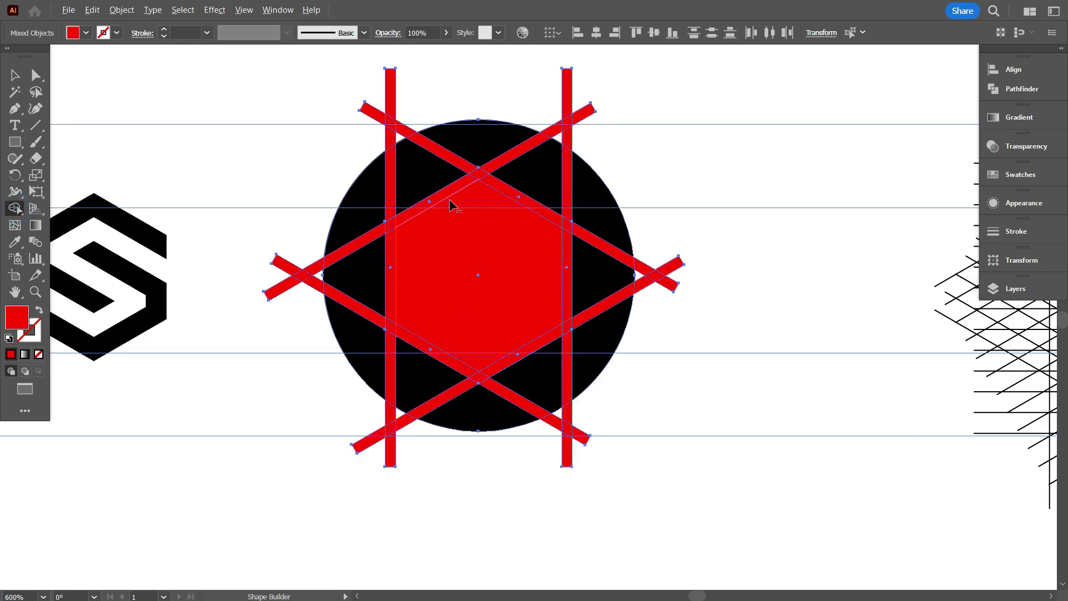
scroll(445, 199, up, 2)
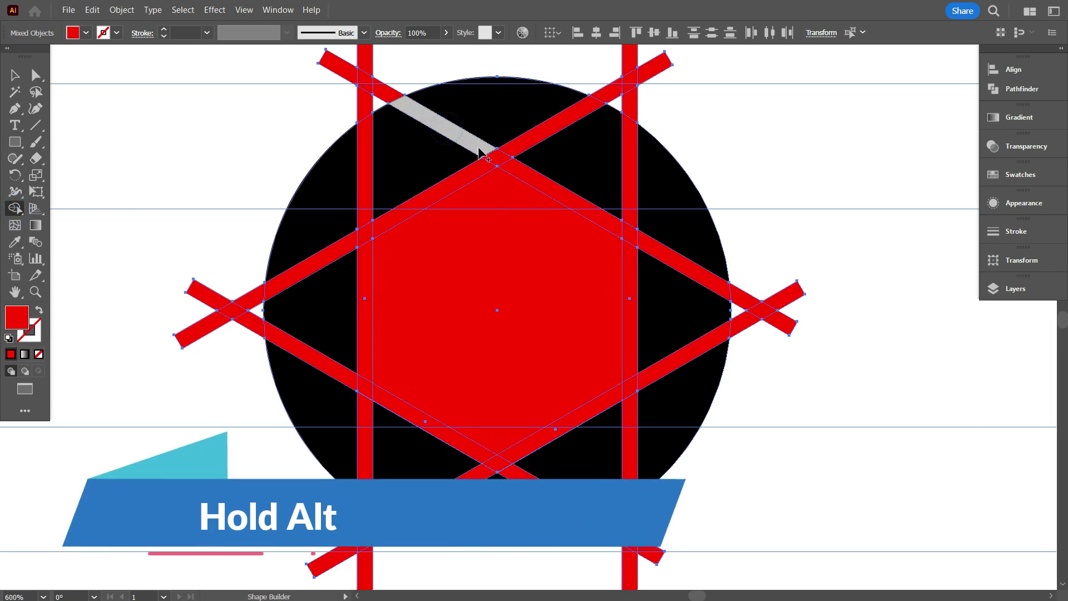
drag(453, 102, 591, 150)
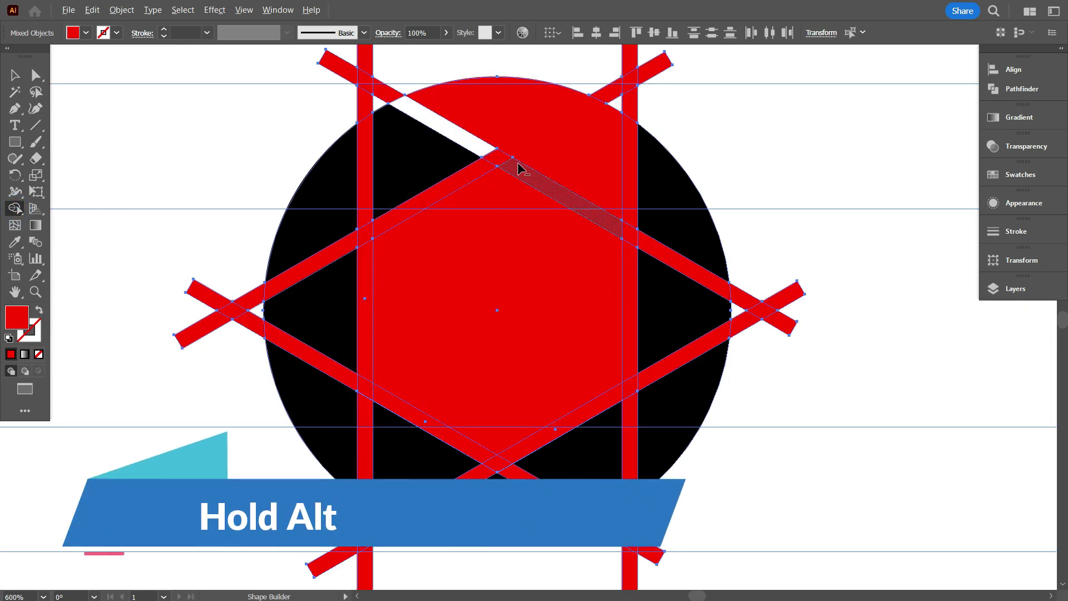
drag(496, 156, 531, 177)
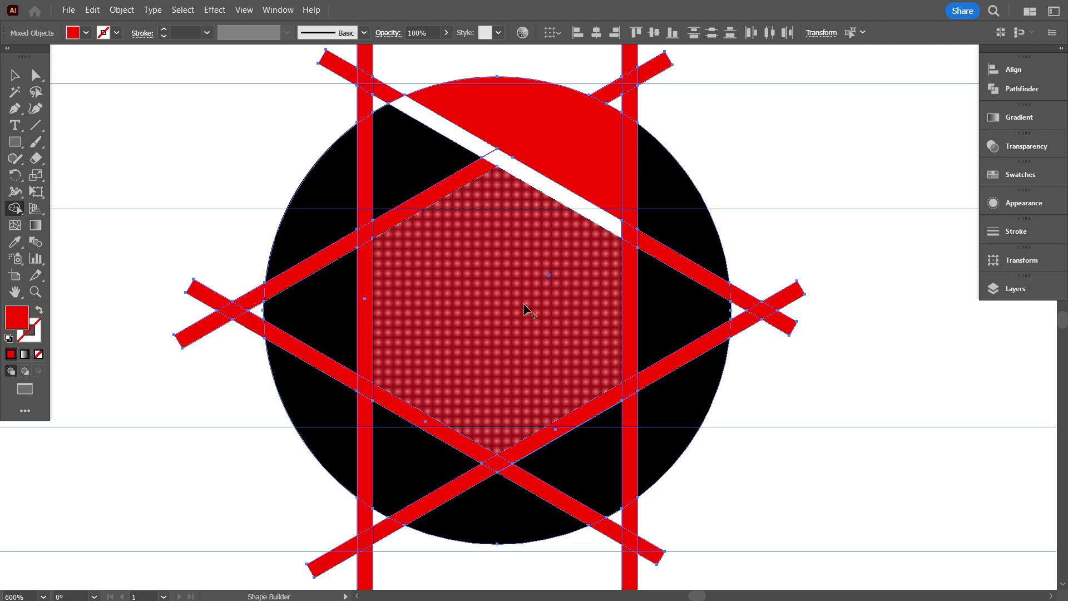
alt+click(536, 282)
- Remove the right vertical bar's strip beside the upper blade and merge the circle's right-hand pieces into a second blade
scroll(625, 220, down, 1)
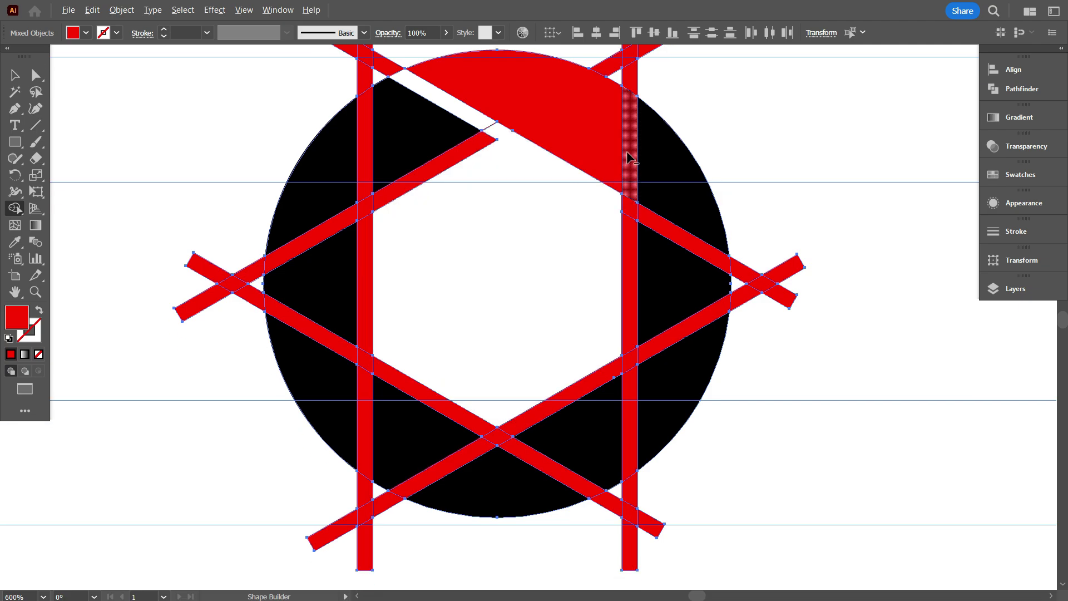
drag(631, 192, 633, 346)
mouse_move(672, 182)
mouse_down()
mouse_move(674, 269)
mouse_move(605, 304)
mouse_move(603, 367)
mouse_up()
scroll(678, 270, down, 3)
scroll(603, 367, down, 2)
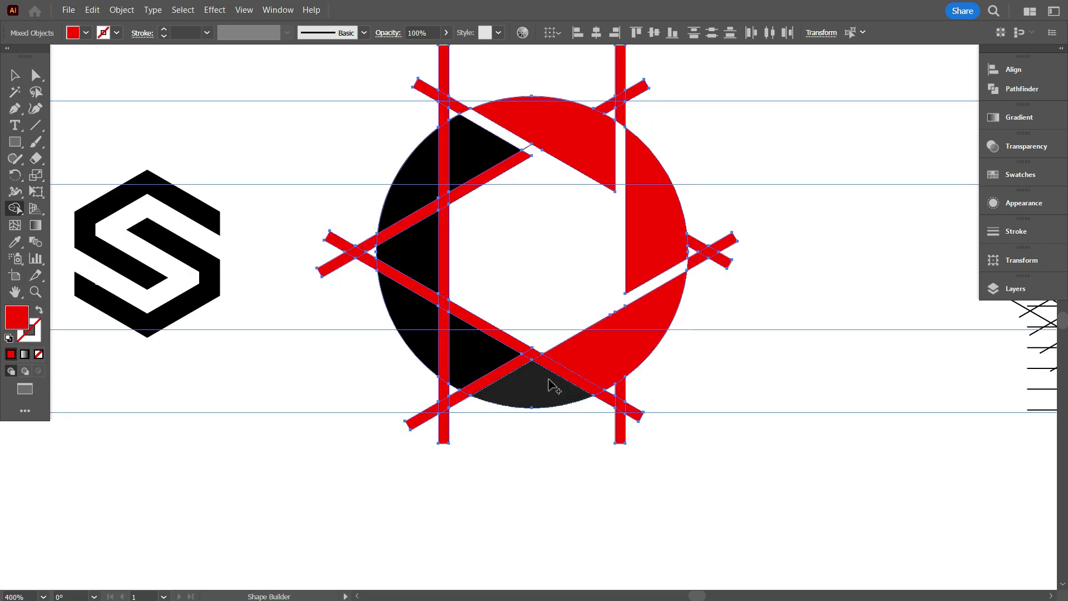
- Merge the circle's bottom and left-hand pieces into blades and remove the bar strips separating them
drag(548, 392, 480, 359)
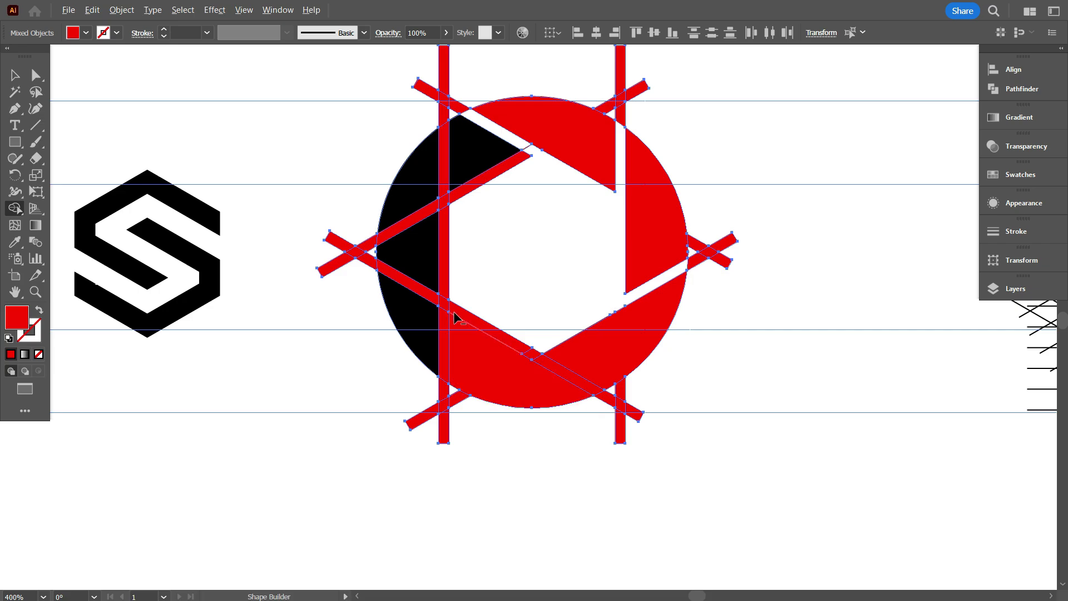
mouse_move(443, 276)
mouse_down()
mouse_move(449, 349)
mouse_move(417, 262)
mouse_up()
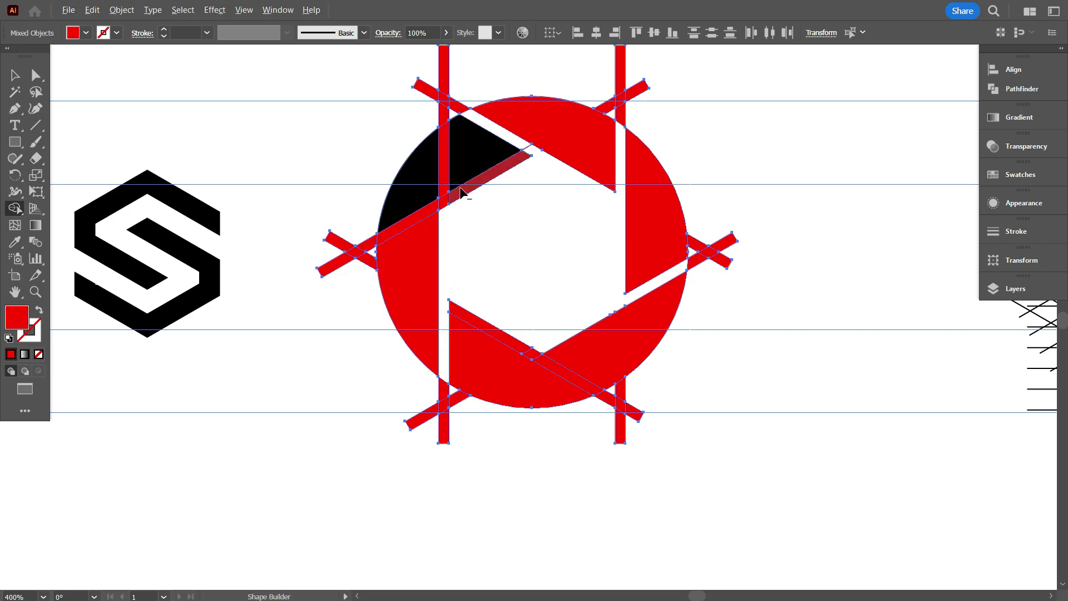
mouse_move(463, 189)
mouse_down()
mouse_move(421, 213)
mouse_move(463, 192)
mouse_move(473, 200)
mouse_up()
- With Shape Builder, remove the left bar strip and the bar crossings around the circle's outer edge
scroll(409, 229, up, 1)
scroll(474, 203, up, 1)
scroll(445, 228, down, 1)
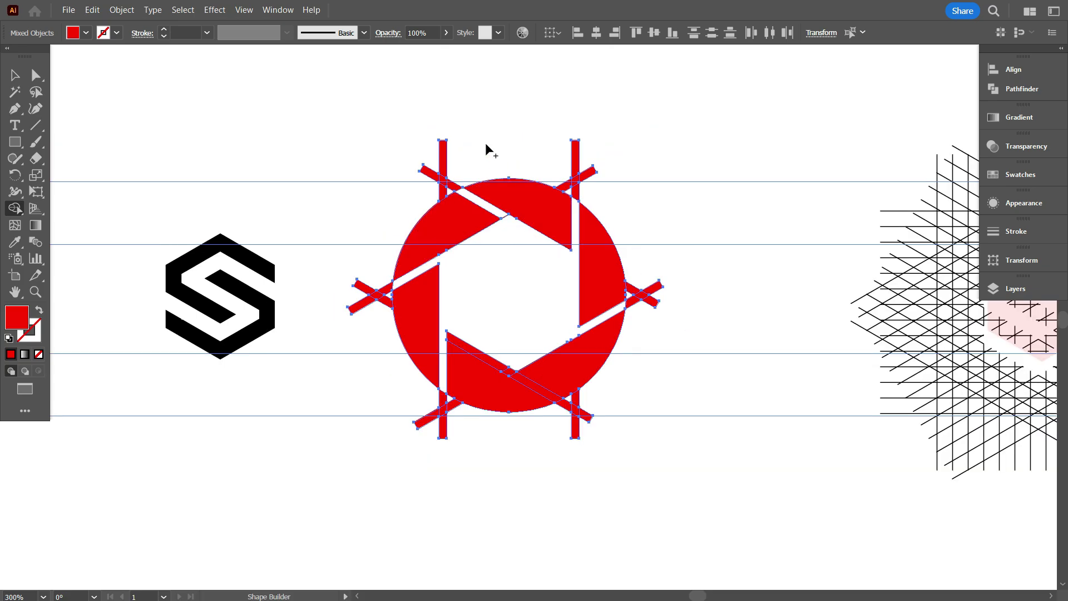
mouse_move(483, 139)
mouse_down()
mouse_move(445, 187)
mouse_move(422, 195)
mouse_up()
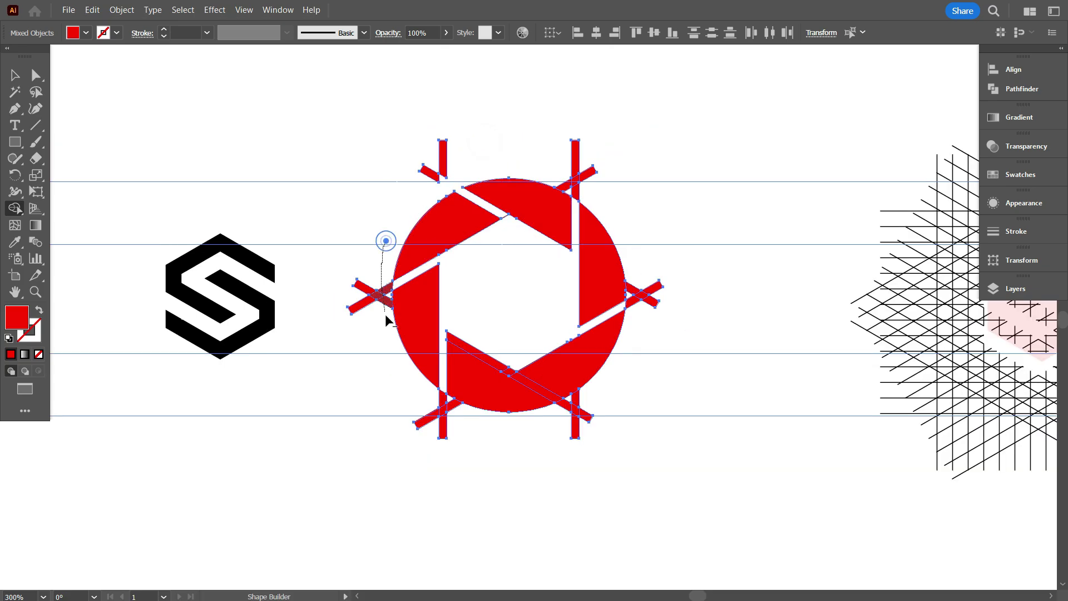
drag(385, 313, 392, 347)
mouse_move(436, 409)
mouse_down()
mouse_move(566, 411)
mouse_move(586, 393)
mouse_up()
drag(634, 292, 635, 271)
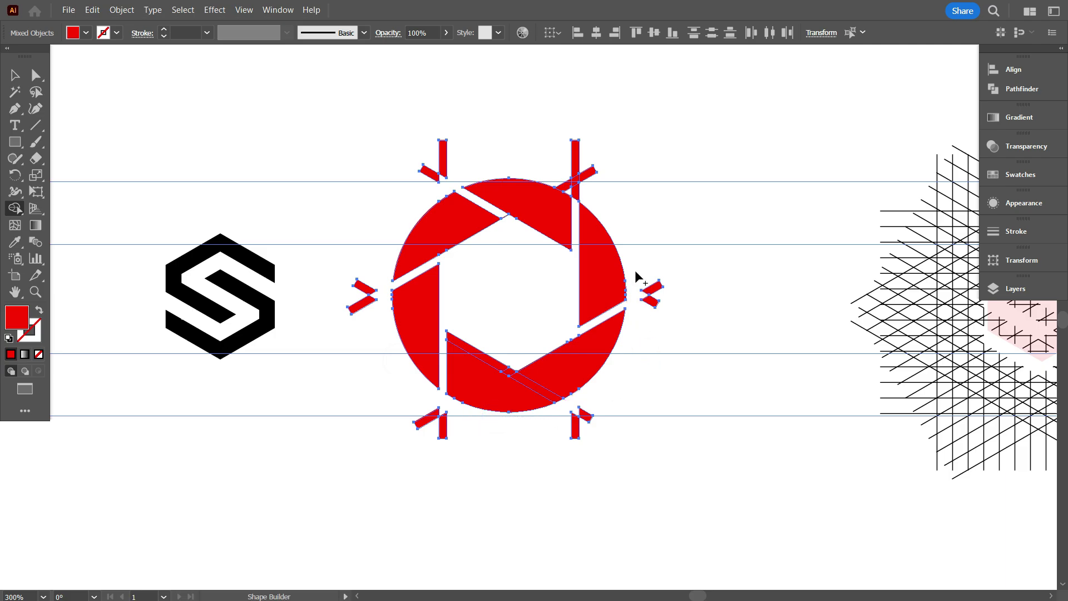
mouse_move(590, 191)
mouse_down()
mouse_move(551, 165)
mouse_move(413, 190)
mouse_up()
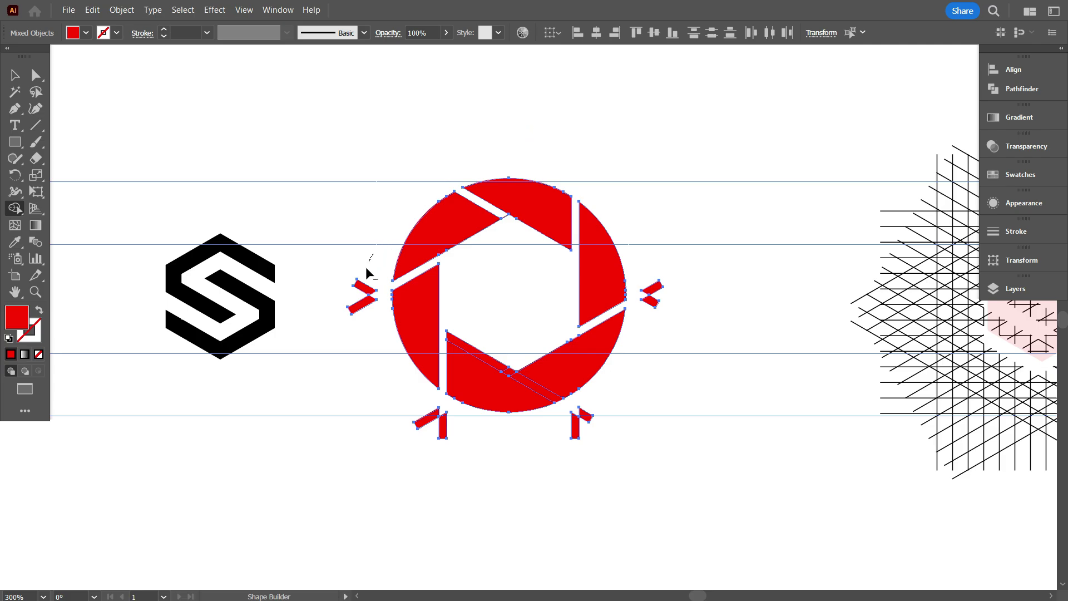
- Remove the remaining loose bar ends outside the circle with Shape Builder
drag(367, 273, 359, 329)
drag(429, 413, 479, 437)
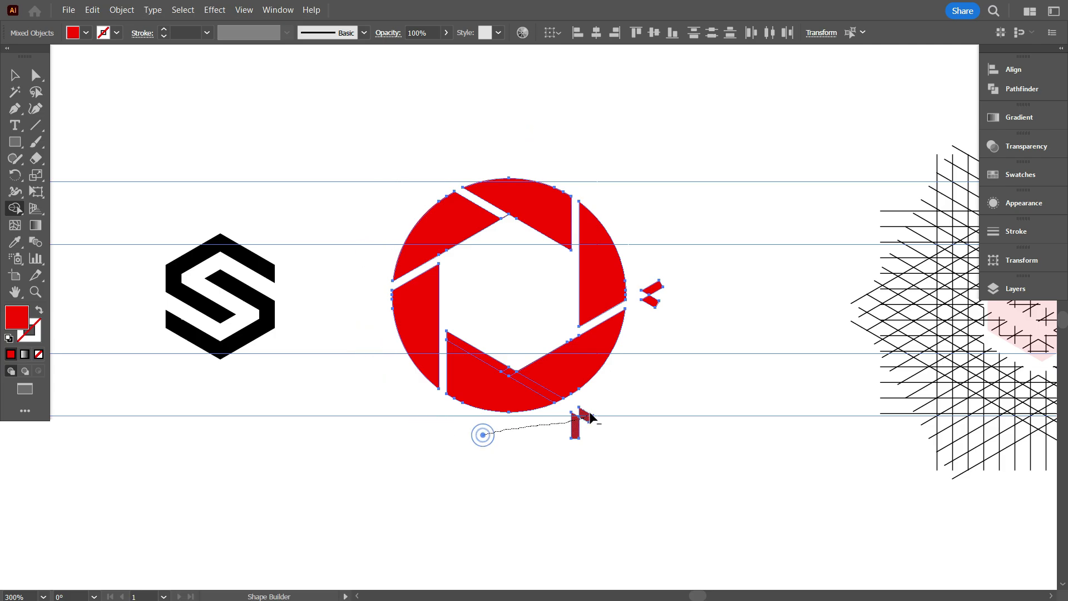
drag(590, 417, 591, 418)
drag(628, 373, 657, 284)
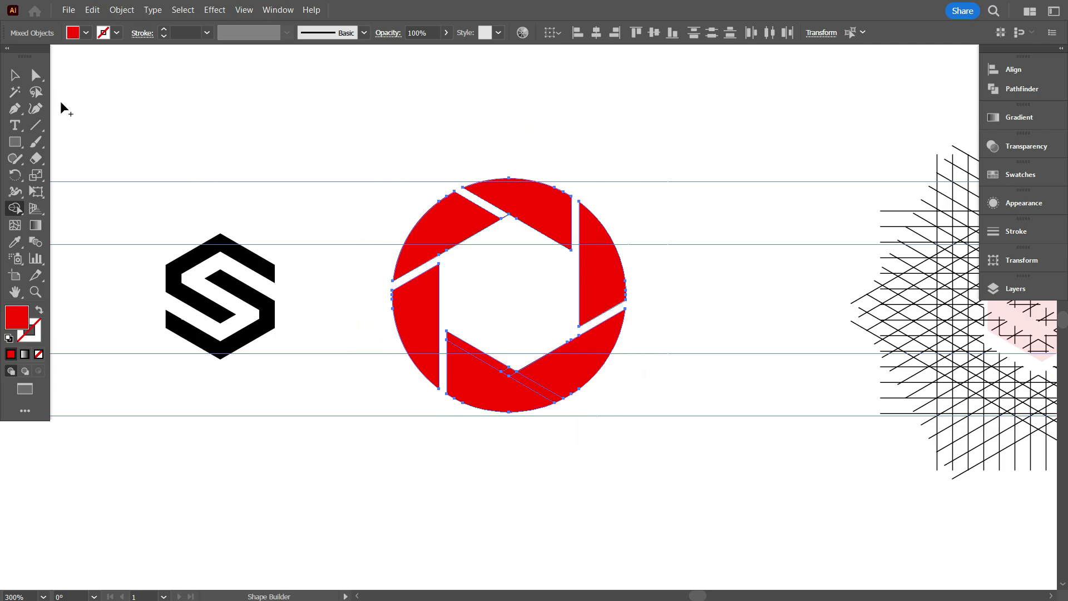
- Remove the small sliver between the upper blades and the strips above and between the two bottom blades
scroll(461, 212, up, 3)
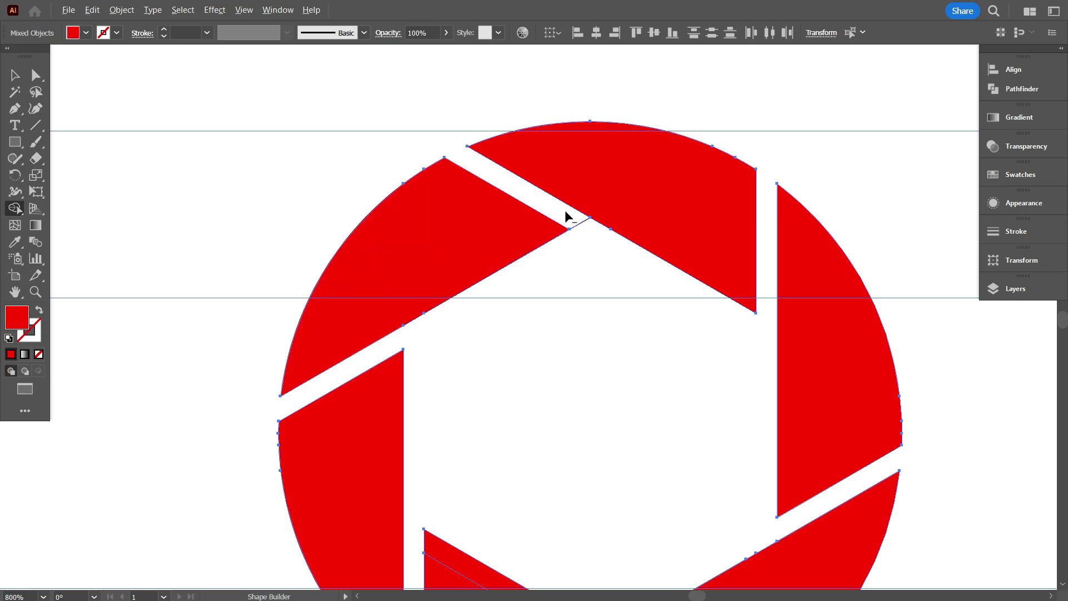
scroll(563, 266, down, 3)
scroll(562, 295, down, 3)
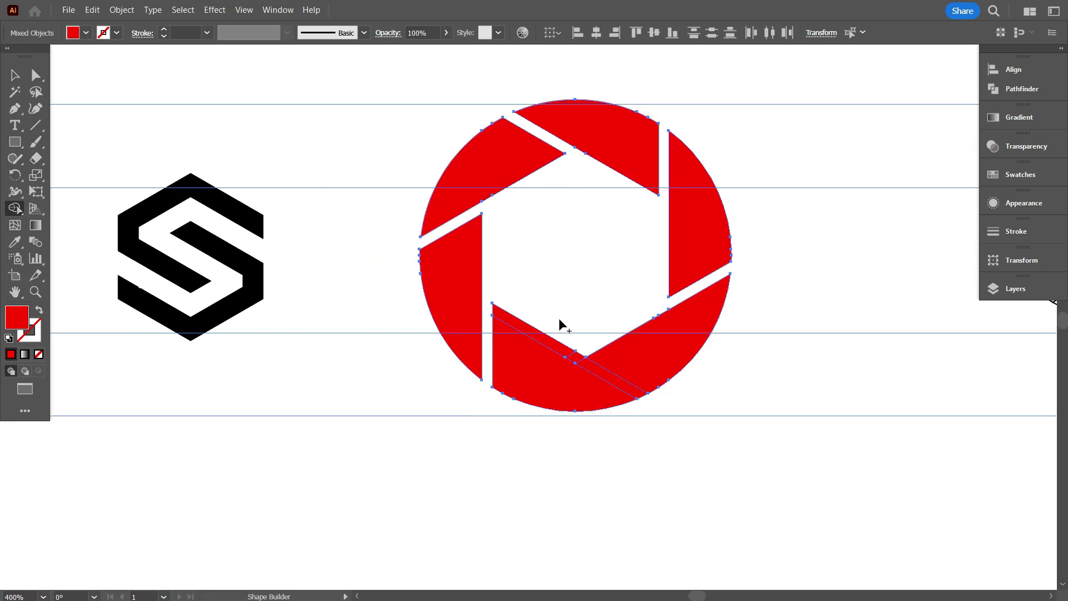
scroll(585, 348, down, 1)
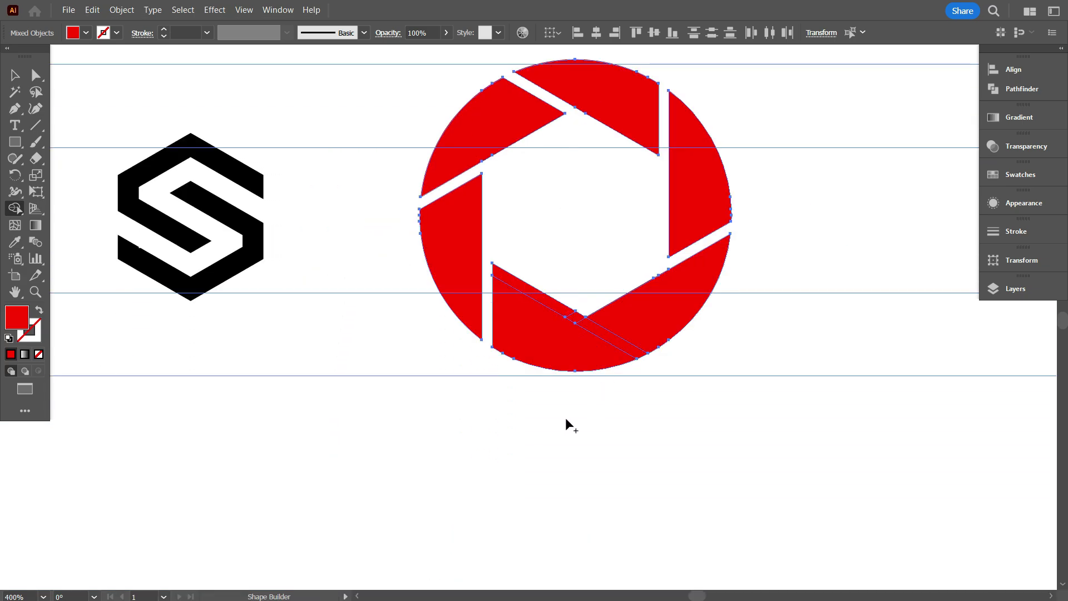
alt+click(612, 338)
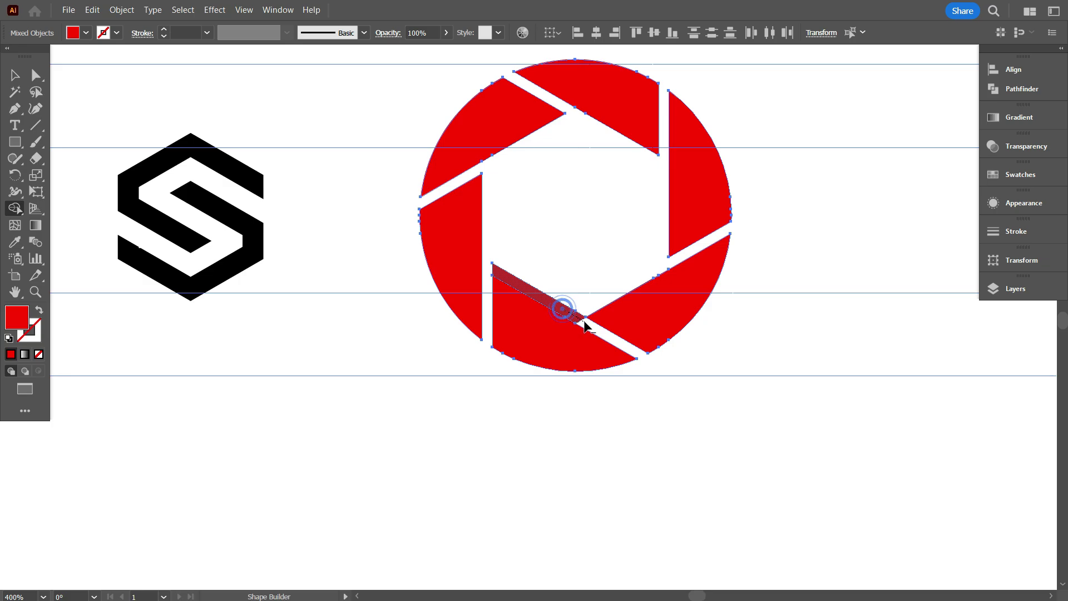
alt+click(562, 309)
- Unite the red blade pieces with Pathfinder and deselect the resulting frame
key(ctrl+minus)
click(25, 70)
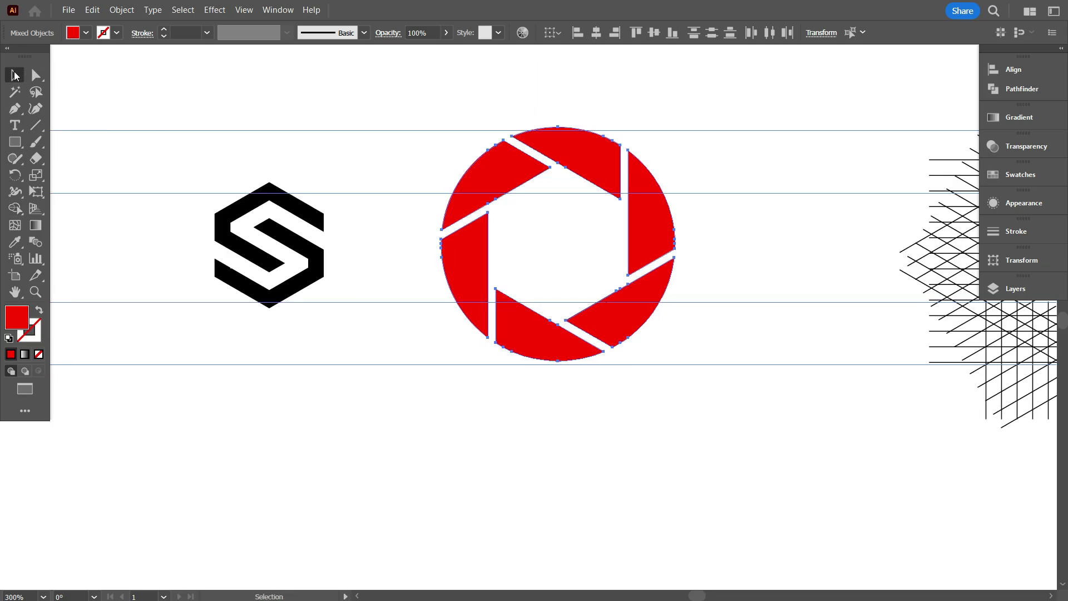
scroll(619, 205, up, 2)
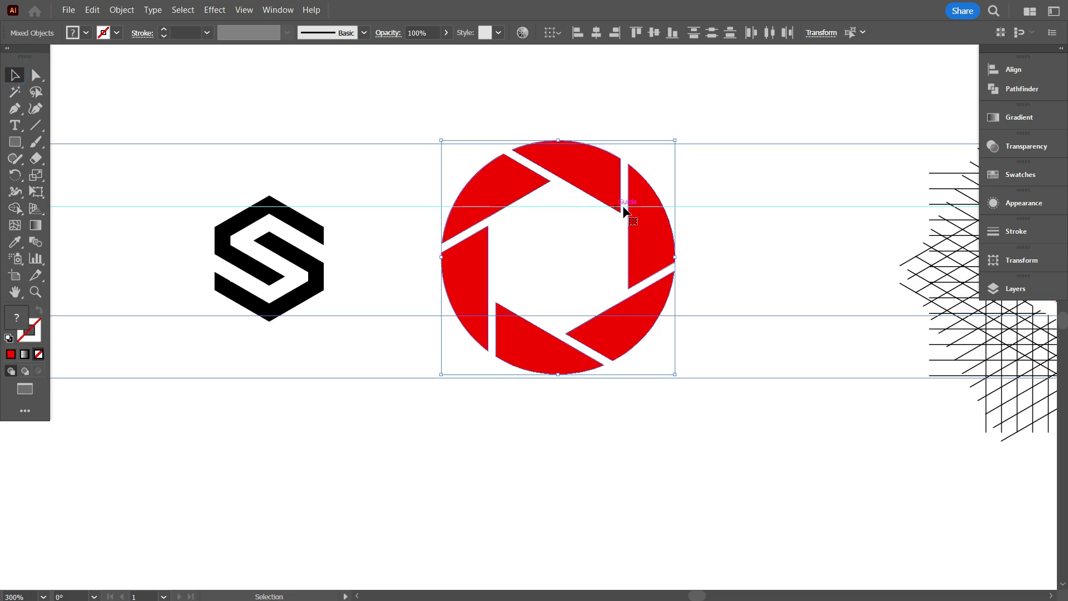
click(1027, 86)
click(831, 100)
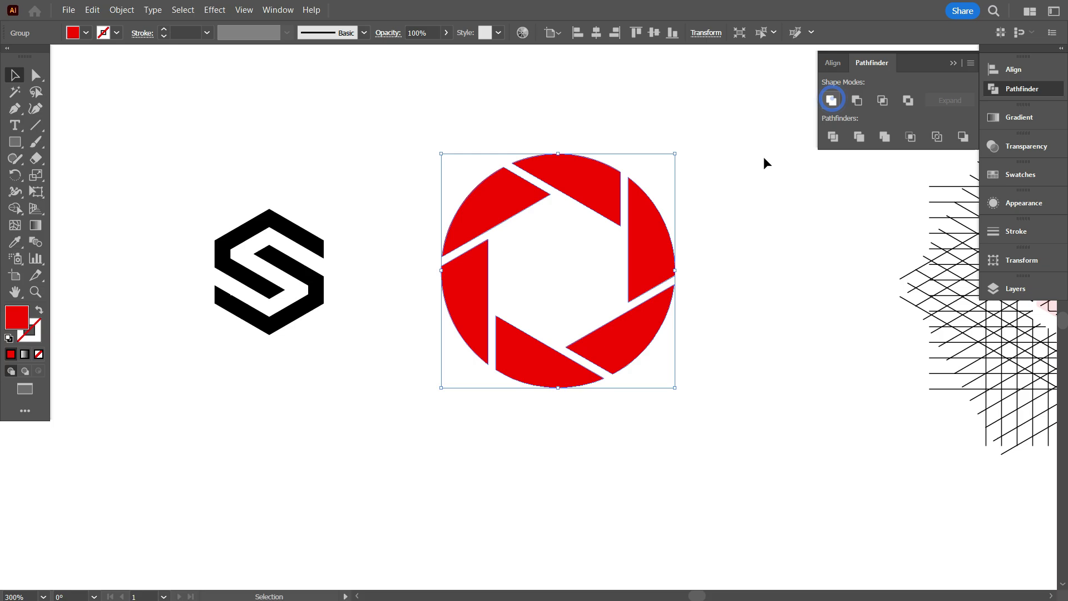
click(742, 282)
- Center the S and the red aperture frame on each other horizontally and vertically
scroll(558, 351, down, 2)
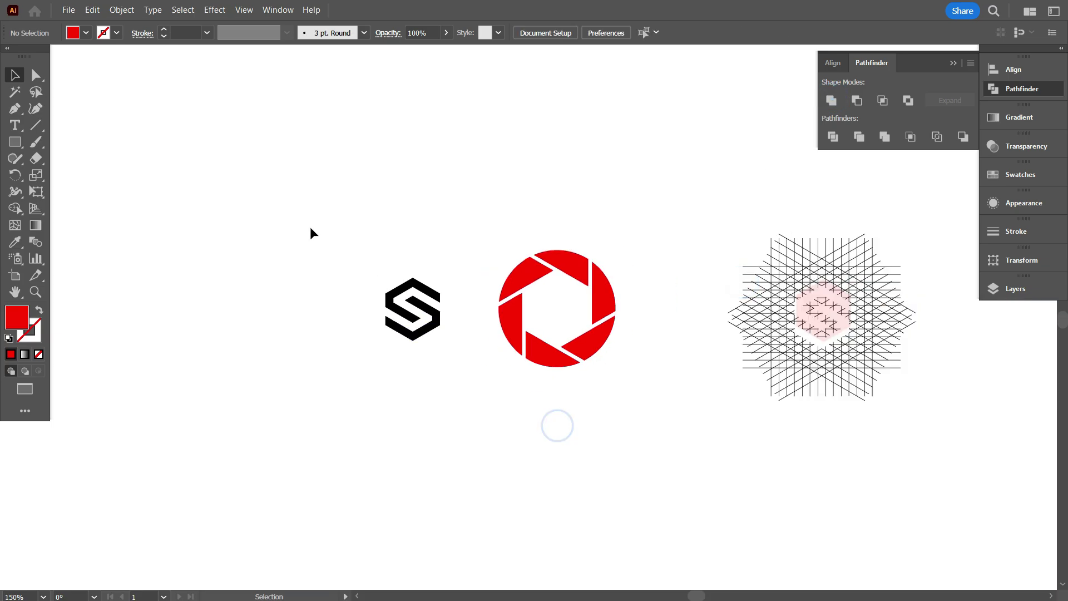
drag(565, 339, 644, 376)
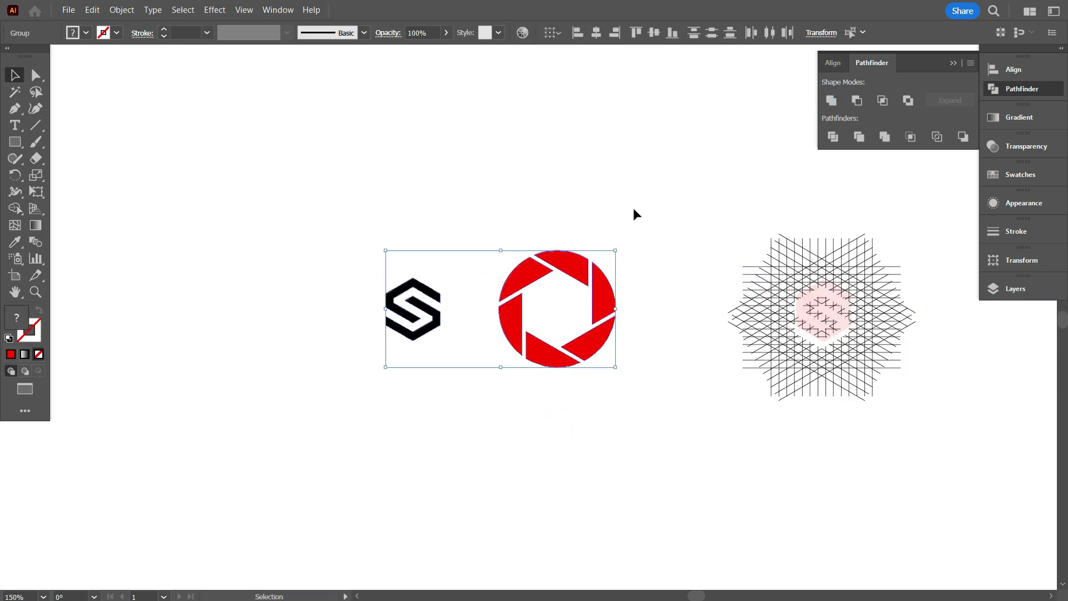
click(596, 33)
click(638, 32)
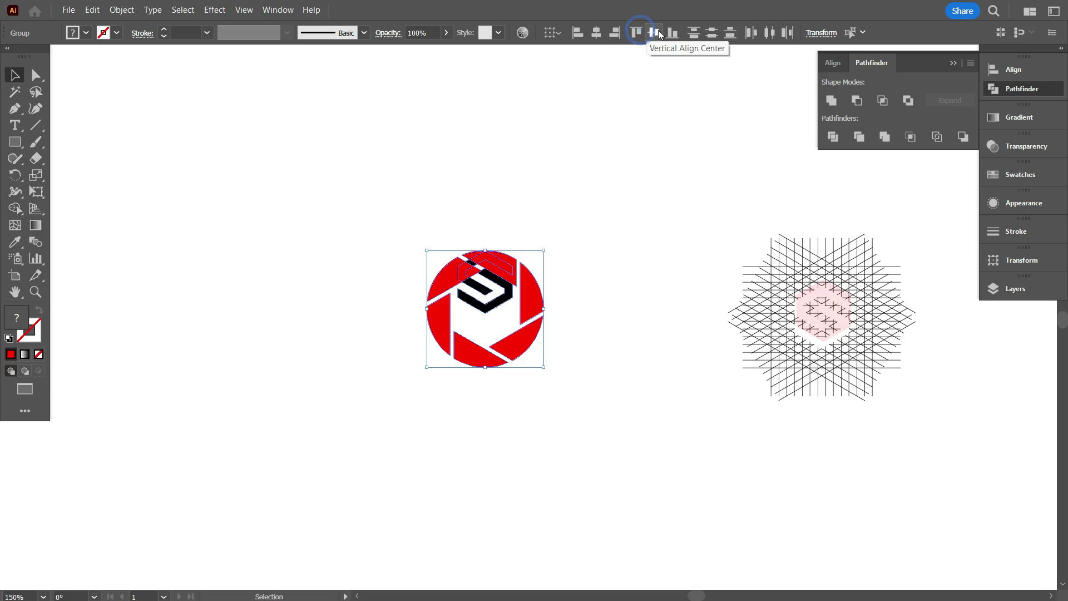
click(658, 31)
click(652, 176)
- Fill both the S and the aperture frame with black and deselect them
scroll(543, 394, up, 1)
drag(554, 380, 393, 185)
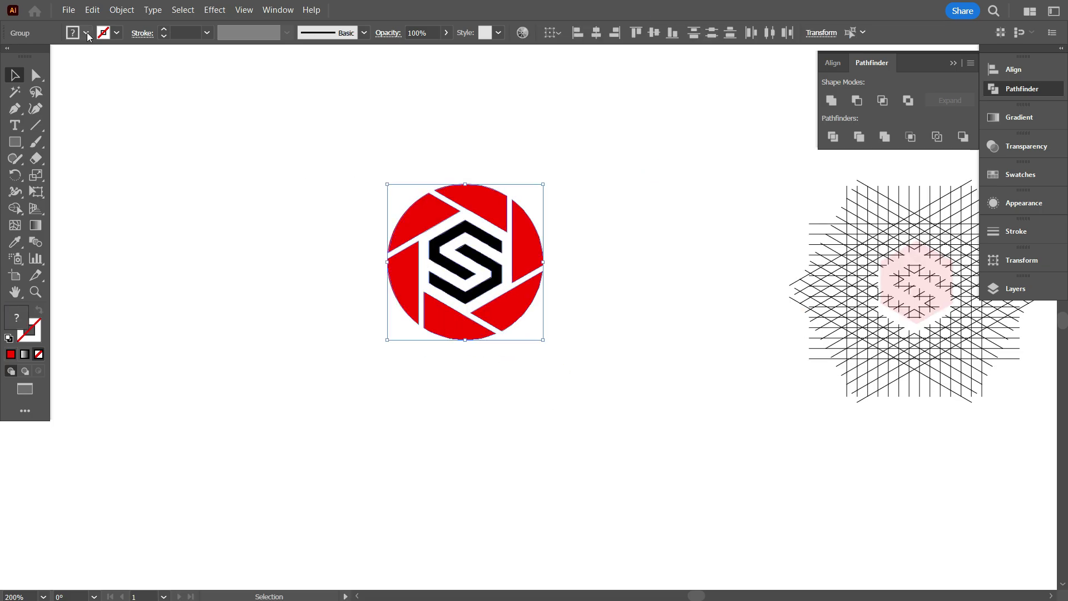
click(87, 32)
click(39, 58)
click(225, 272)
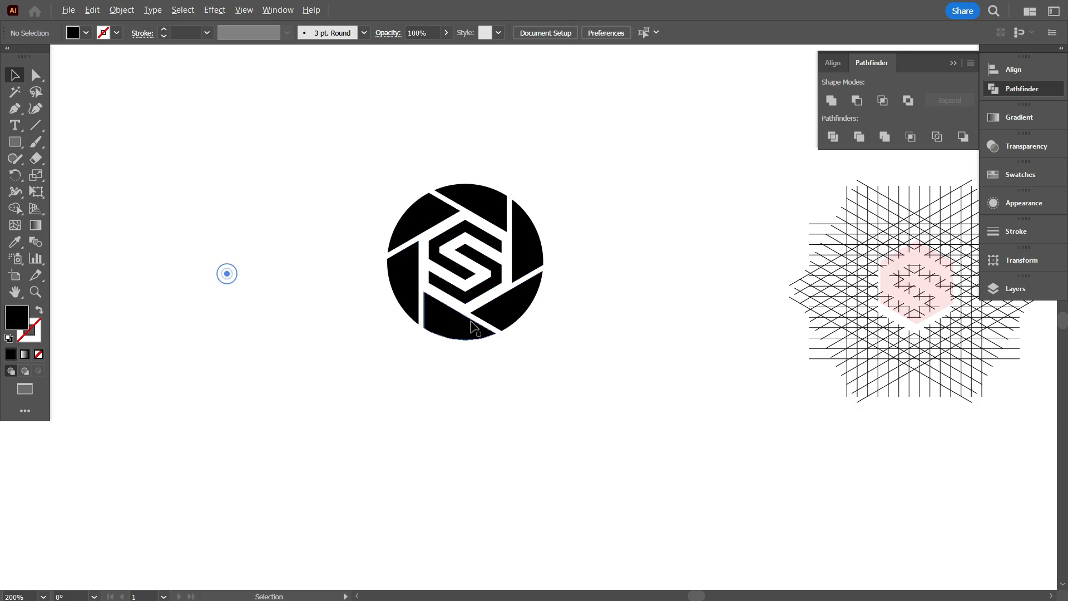
- Delete the construction line grid around the pink hexagon
key(ctrl+equal)
scroll(584, 361, up, 1)
alt+scroll(579, 367, down, 2)
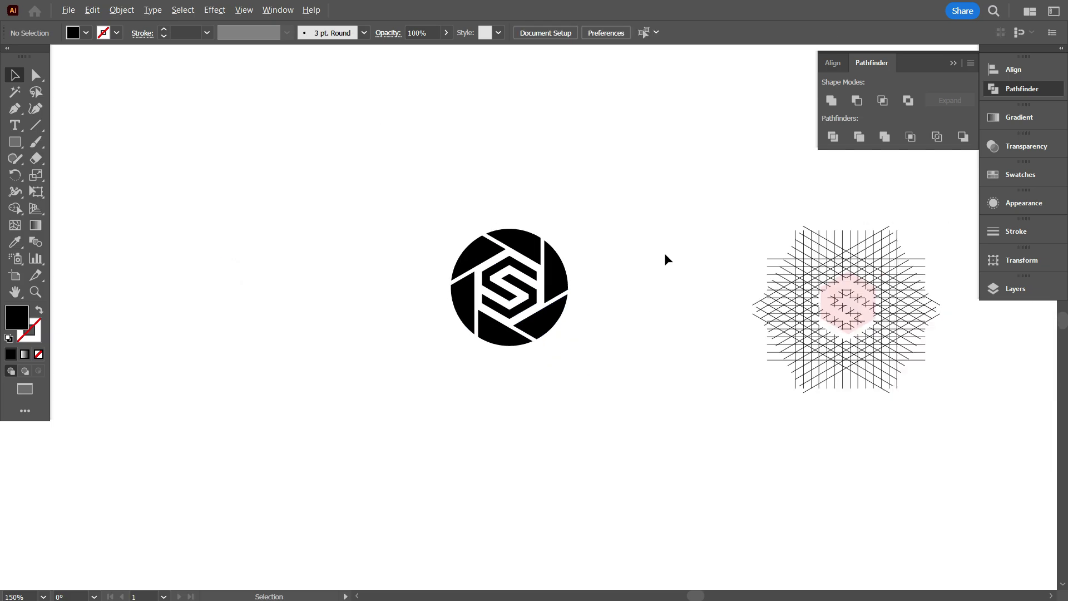
drag(860, 339, 937, 417)
key(Delete)
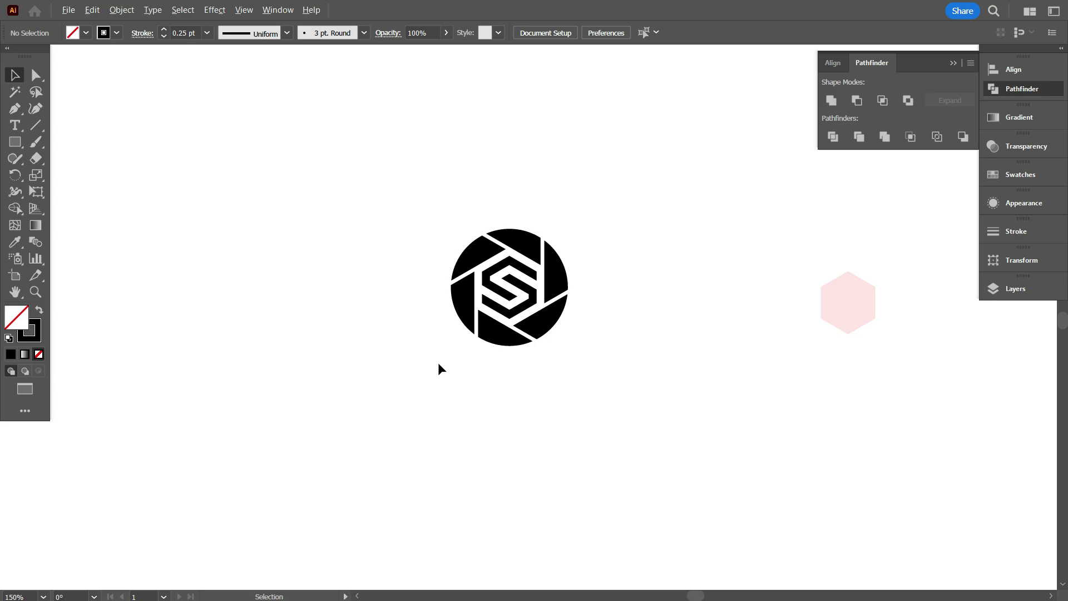
- Duplicate the complete black logo beside the original and deselect the copy
alt+scroll(438, 362, up, 3)
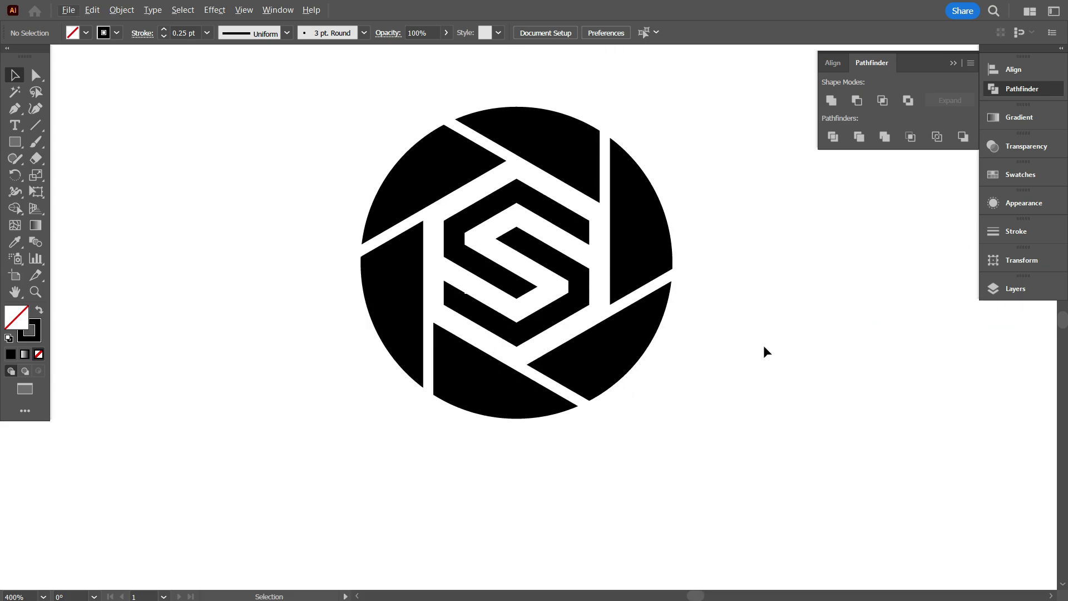
alt+scroll(763, 345, down, 1)
alt+scroll(440, 374, down, 1)
alt+scroll(448, 368, up, 1)
drag(613, 410, 823, 304)
click(808, 469)
drag(809, 470, 739, 477)
- Round all corners of the copied logo's S by about 1 px with Direct Selection
click(663, 292)
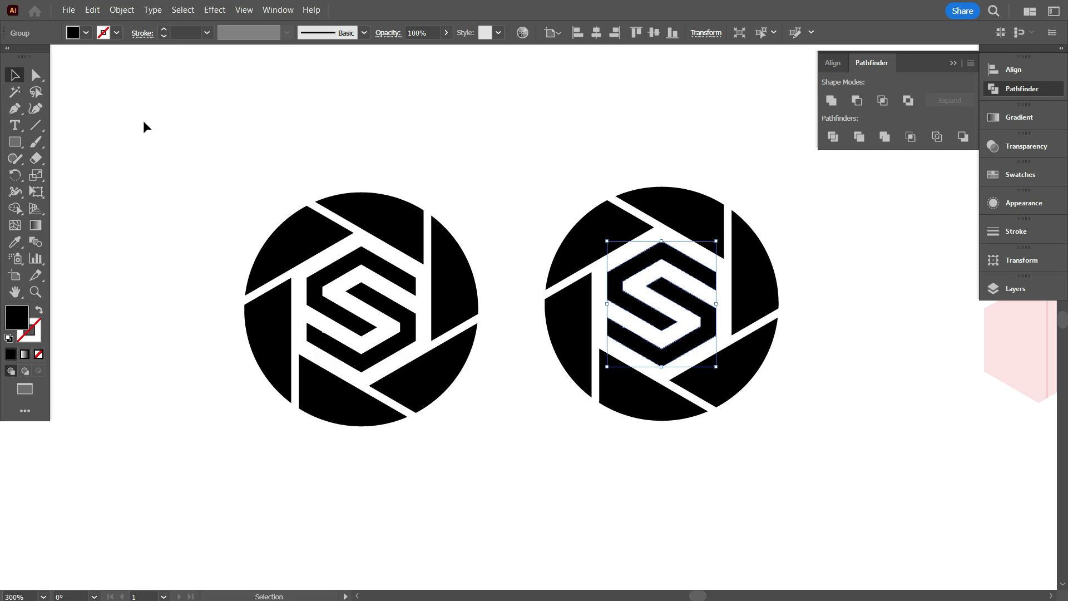
key(a)
scroll(664, 267, up, 3)
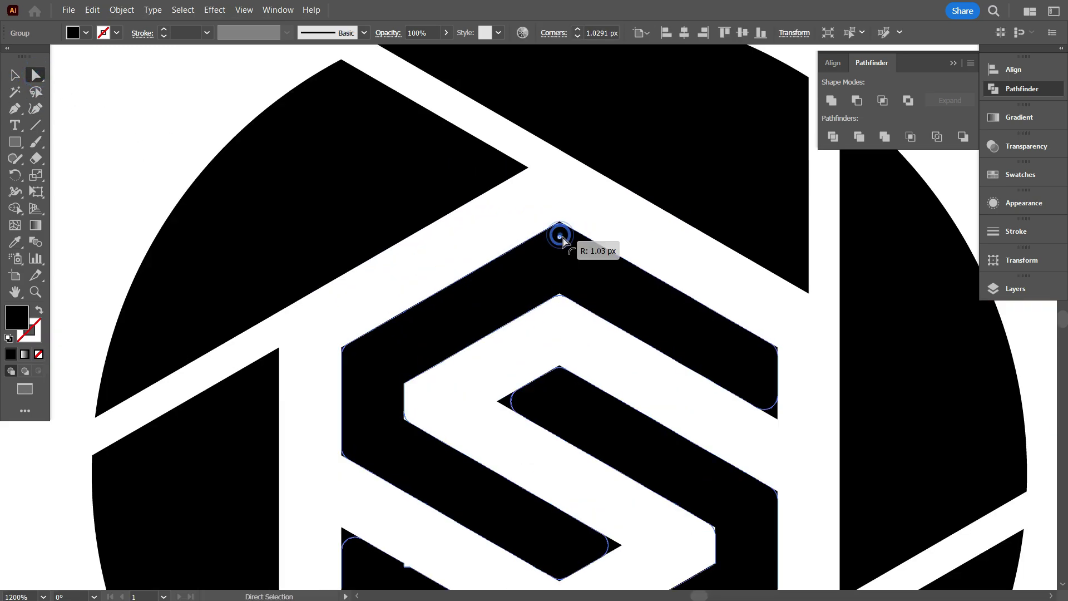
scroll(560, 238, down, 5)
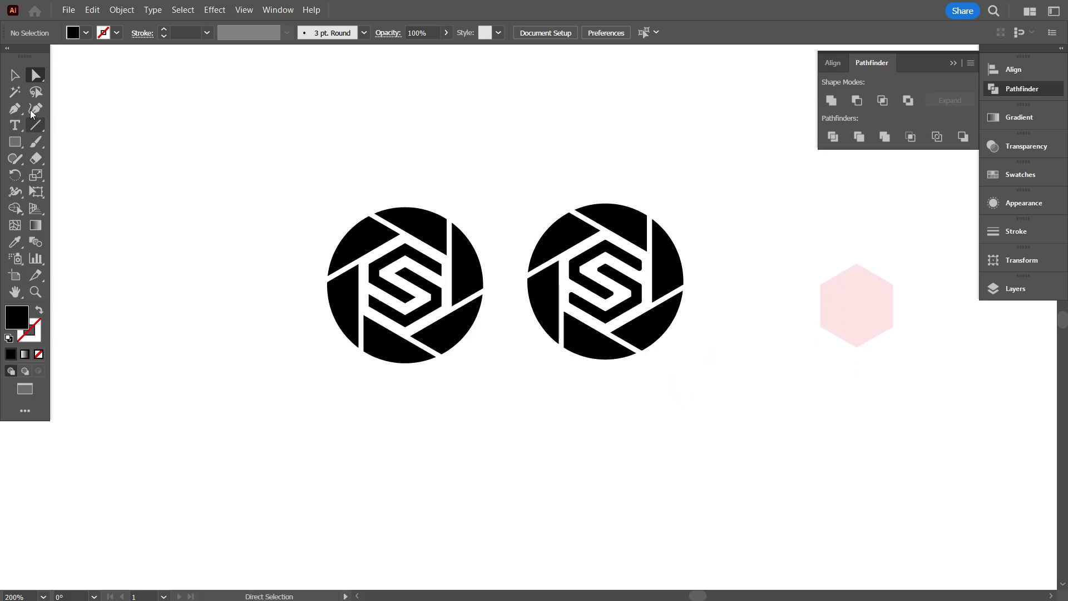
- Delete the original logo with the sharp-cornered S
key(v)
scroll(612, 346, up, 2)
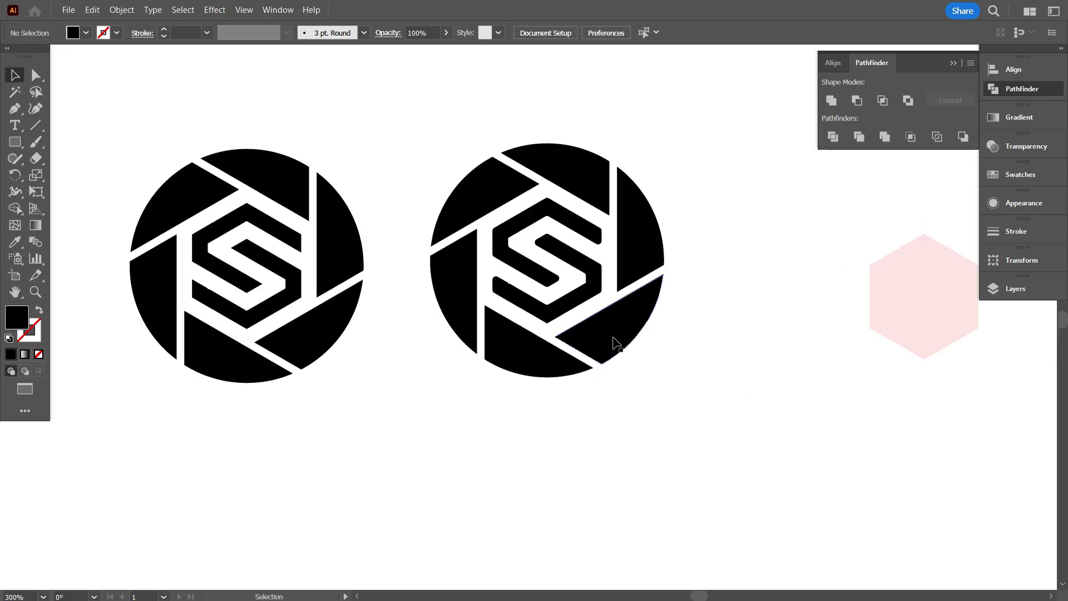
drag(138, 138, 406, 432)
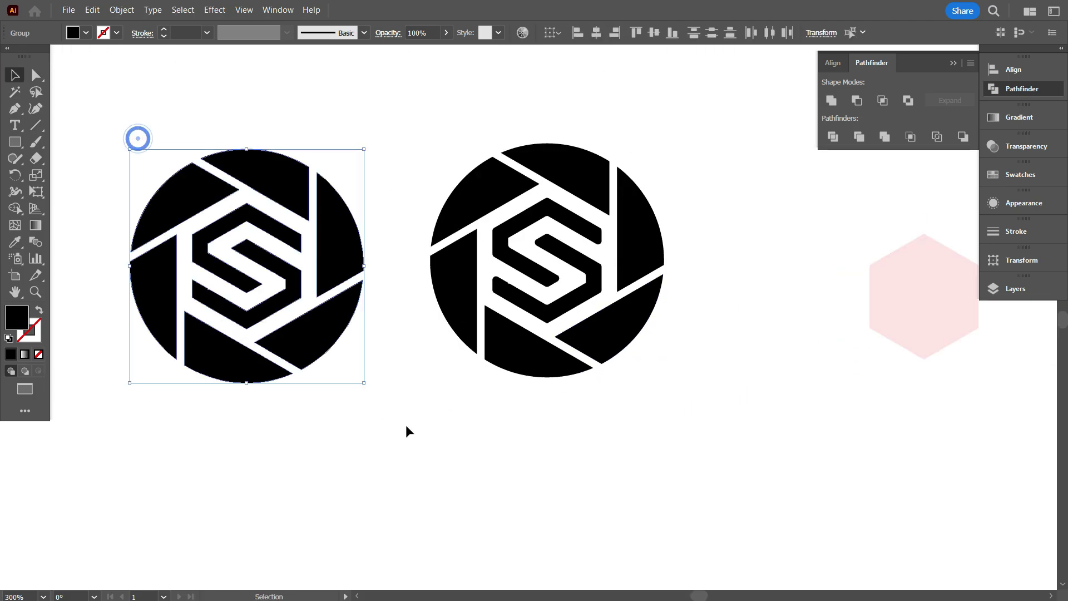
key(Delete)
- Unlock the pink reference hexagon and delete it
scroll(674, 390, up, 4)
scroll(690, 387, up, 1)
click(126, 10)
click(165, 146)
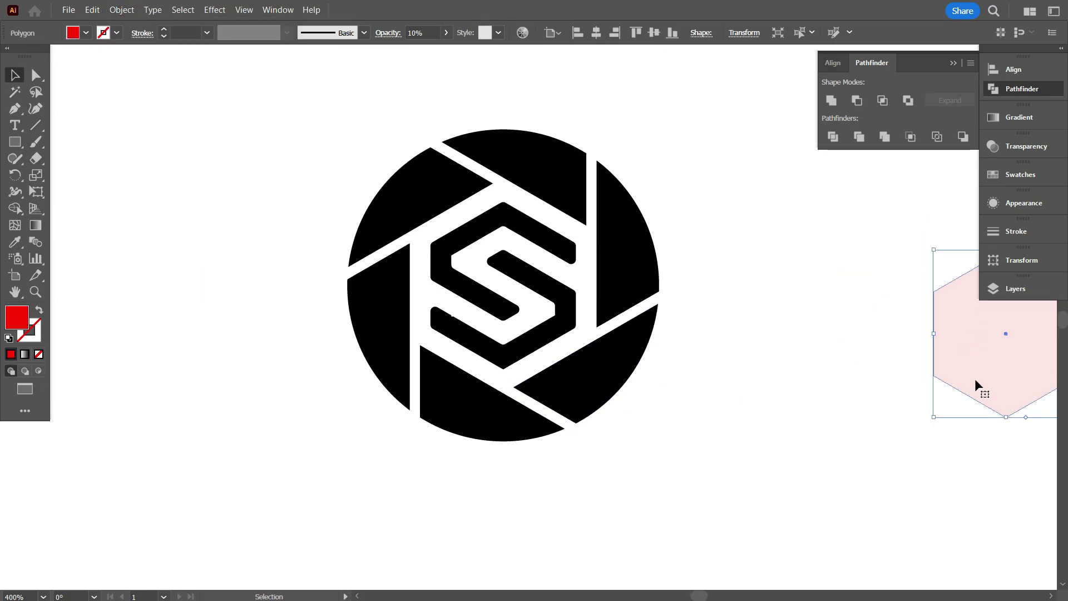
key(Delete)
scroll(718, 414, down, 1)
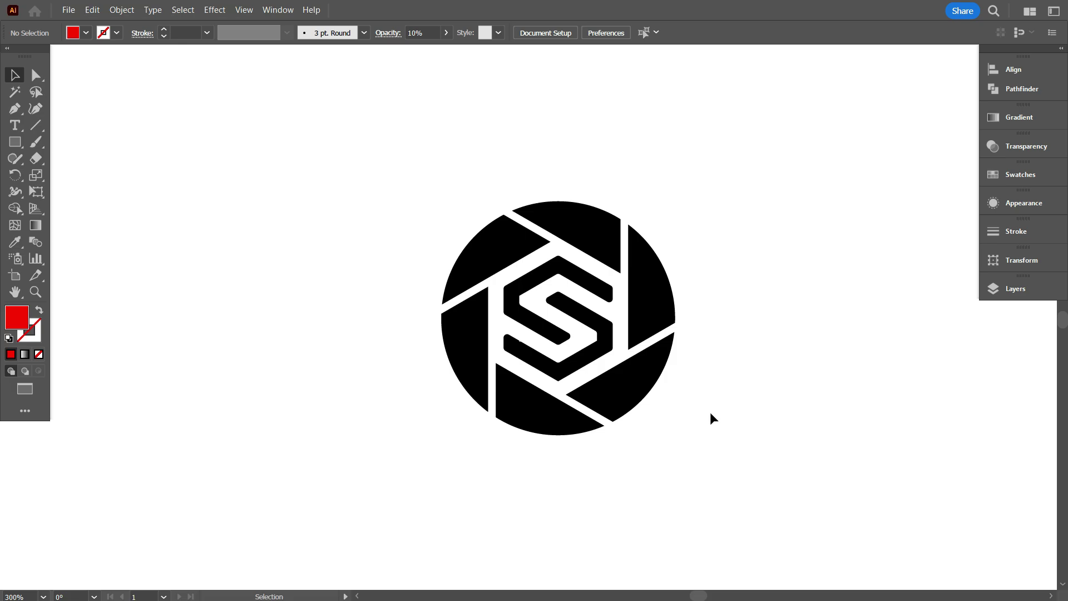
- Delete a stray anchor point from the straight upper edge of the S's lower-left end
scroll(519, 347, up, 9)
scroll(551, 241, up, 3)
right_click(15, 109)
click(83, 139)
click(559, 344)
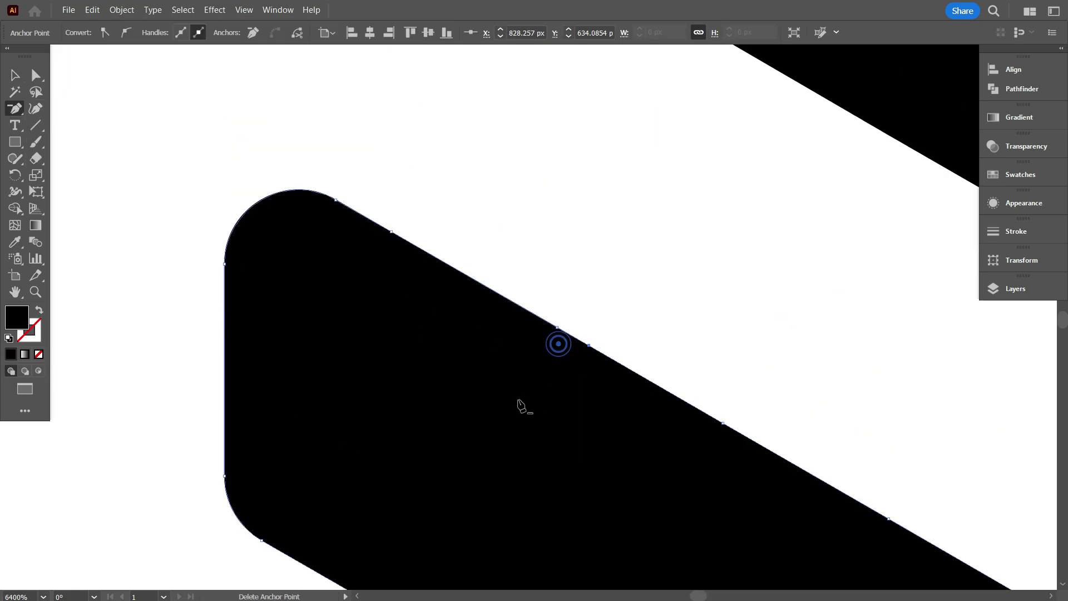
scroll(479, 375, down, 7)
click(15, 75)
click(189, 205)
- Examine the S's anchor points and corner rounding up close with Direct Selection
scroll(657, 346, down, 3)
scroll(659, 349, up, 1)
scroll(557, 199, down, 1)
scroll(563, 202, up, 3)
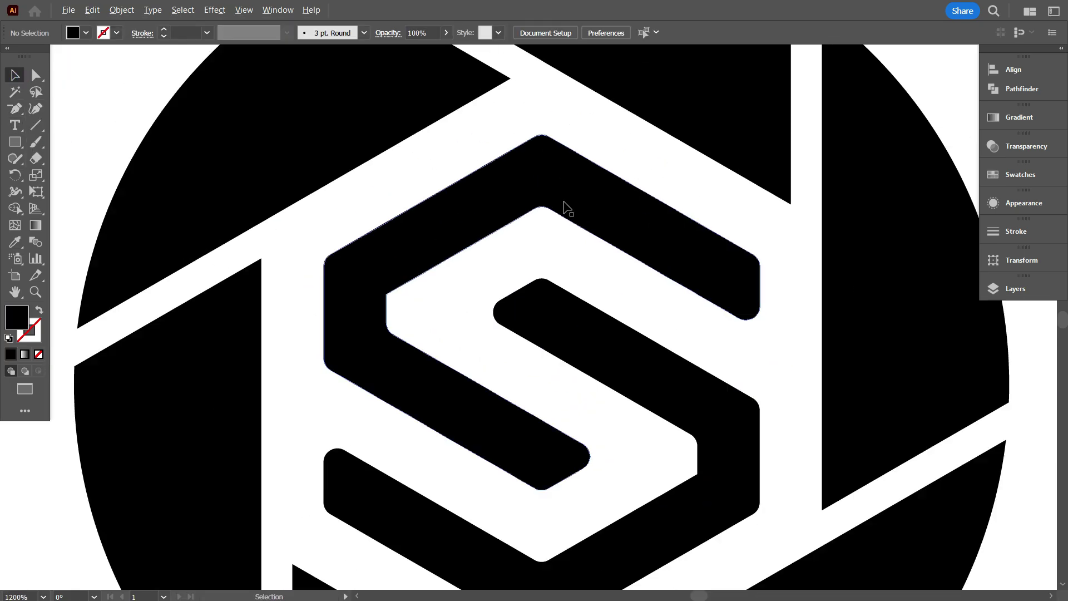
click(566, 208)
scroll(570, 161, up, 3)
key(a)
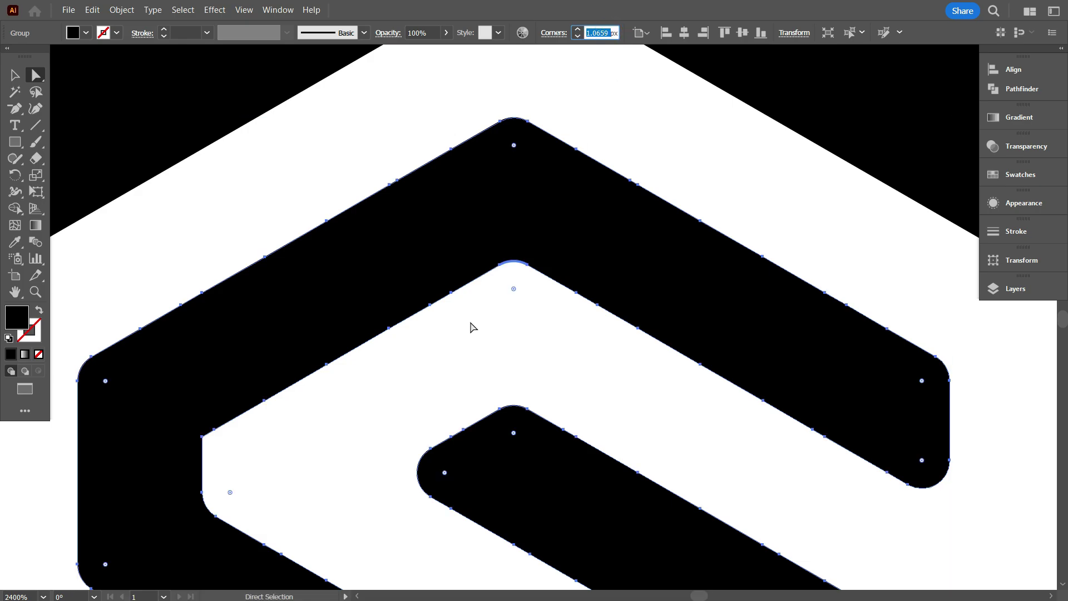
click(473, 328)
scroll(473, 328, down, 4)
- Set the corner radius of the S's sharp downward-pointing tip to 1 px
click(508, 410)
scroll(508, 411, up, 9)
scroll(443, 360, up, 3)
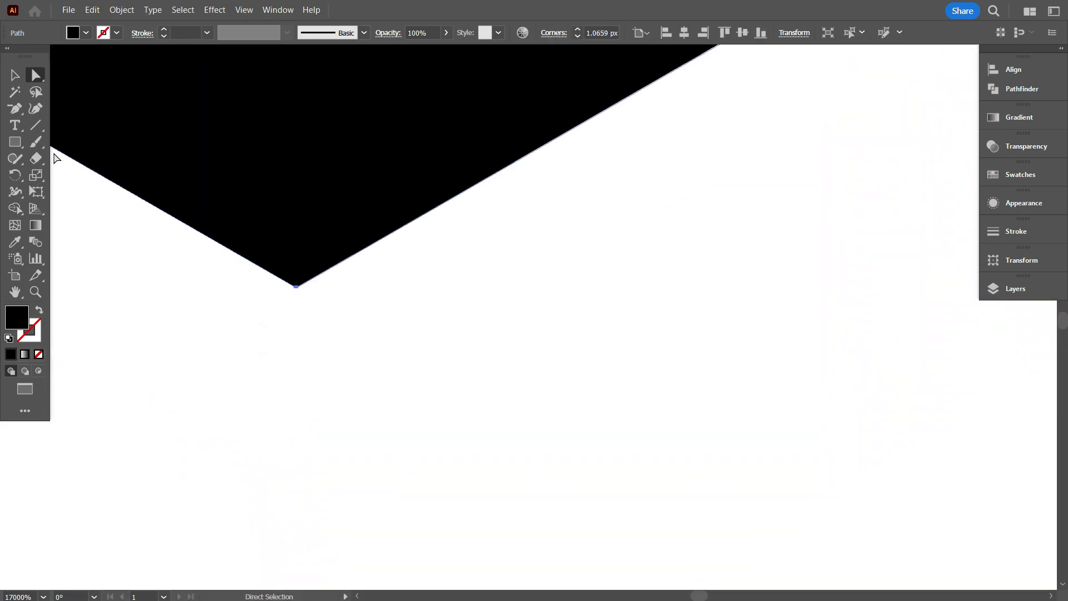
key(a)
click(296, 284)
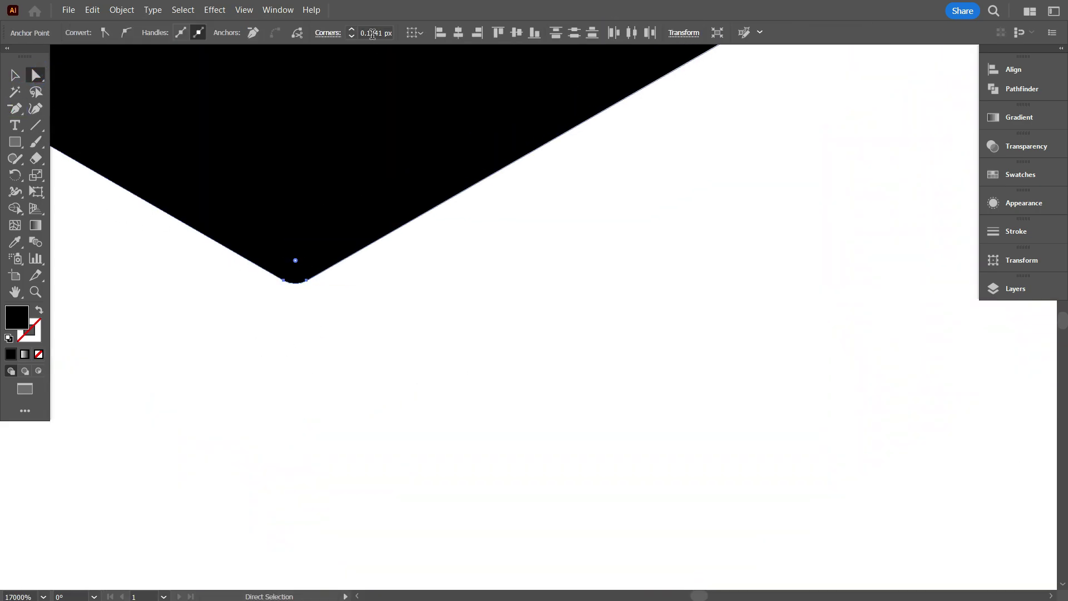
text(1)
key(Return)
click(429, 322)
- Duplicate the finished logo to the right of the original and nudge the copy farther right
scroll(429, 324, down, 9)
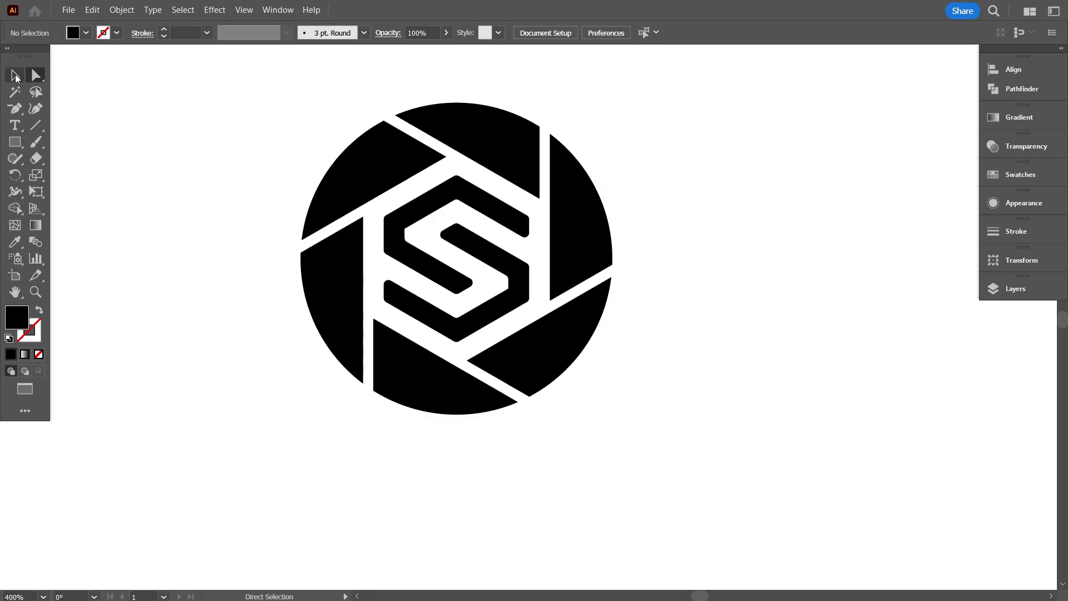
click(15, 77)
scroll(245, 251, down, 1)
drag(210, 163, 474, 377)
drag(483, 346, 756, 347)
scroll(493, 282, up, 1)
drag(532, 152, 670, 396)
key(shift+Right)
key(shift+Right)
- Fill the duplicated logo with light green and deselect it
scroll(766, 378, down, 1)
click(85, 33)
click(66, 72)
click(396, 159)
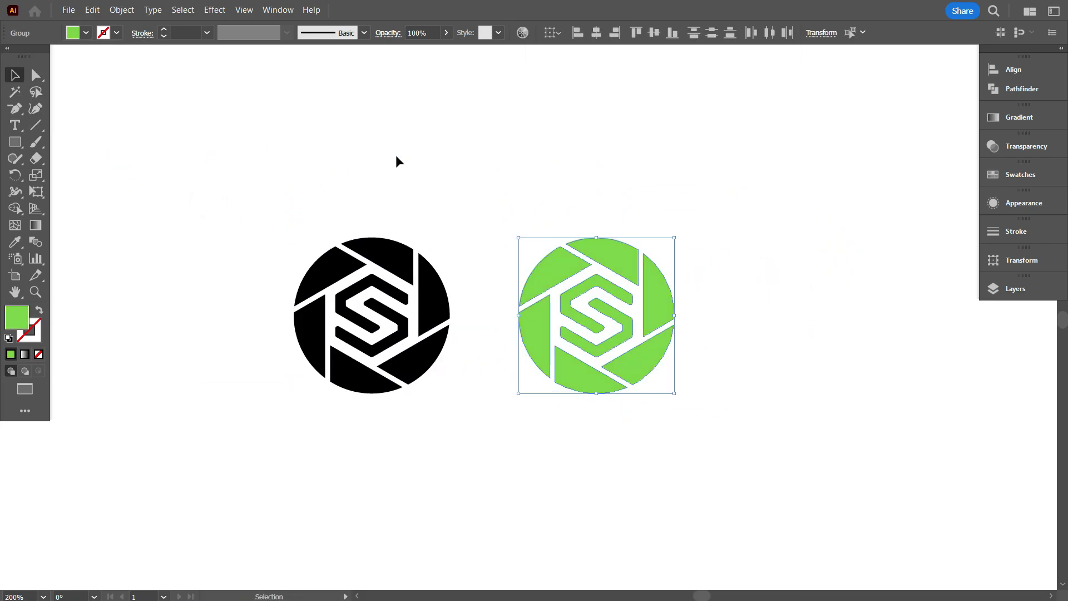
scroll(434, 384, up, 1)
drag(520, 428, 560, 447)
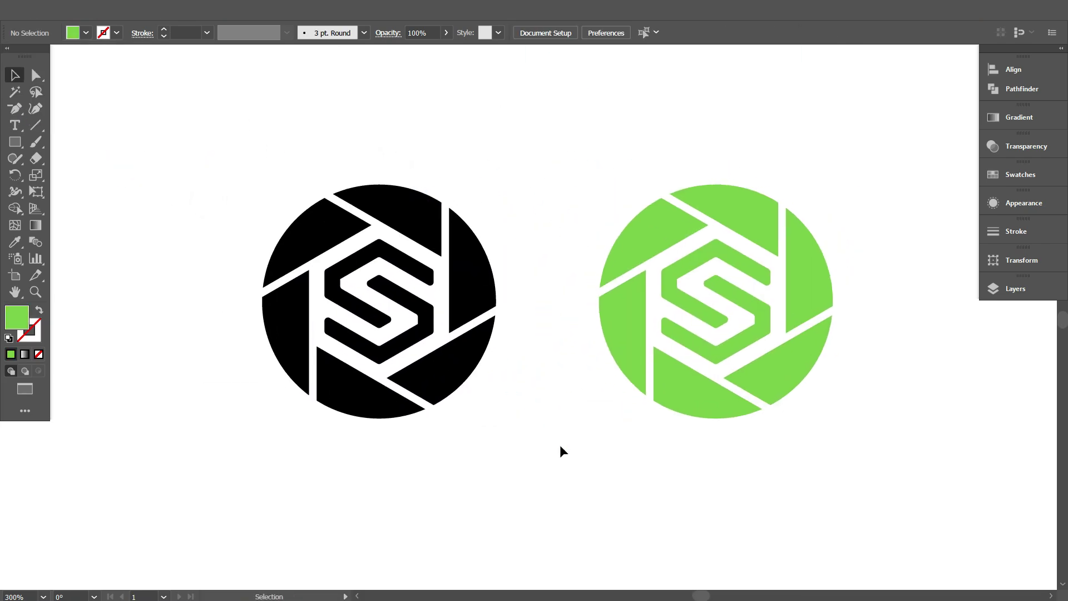